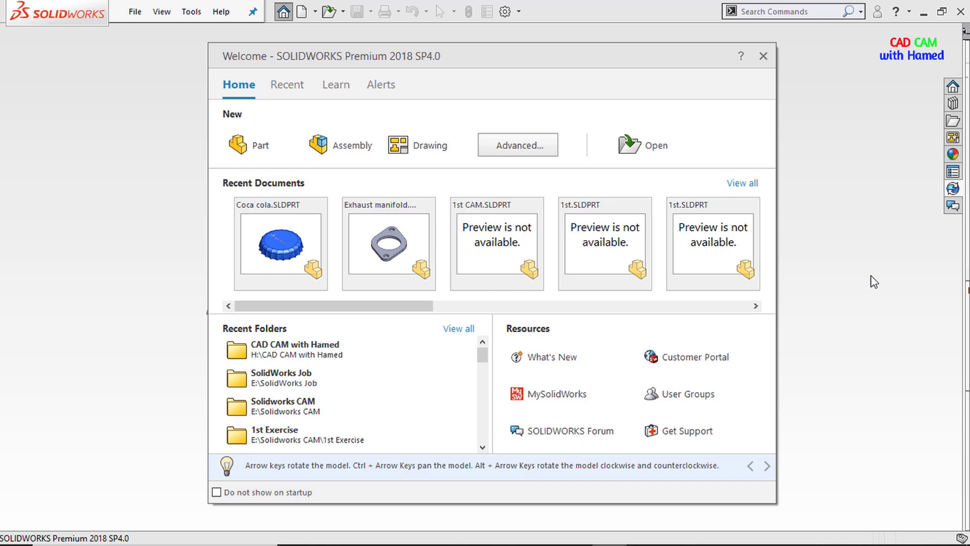
# - Start a new Part document (Part1) from the Welcome dialog
pyautogui.click(248, 150)
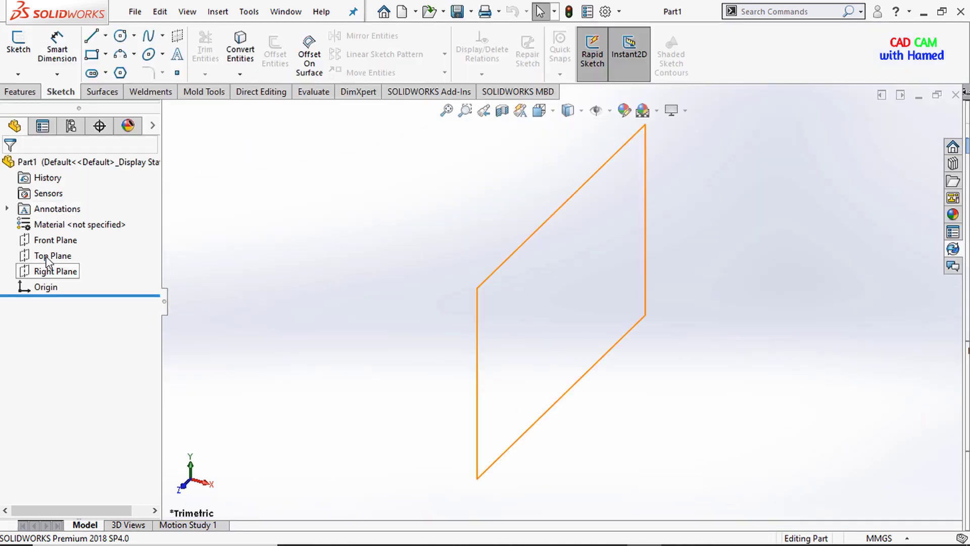
# - View the Top Plane Normal To, and look through the Line, Rectangle and Slot tool variants
pyautogui.rightClick(48, 257)
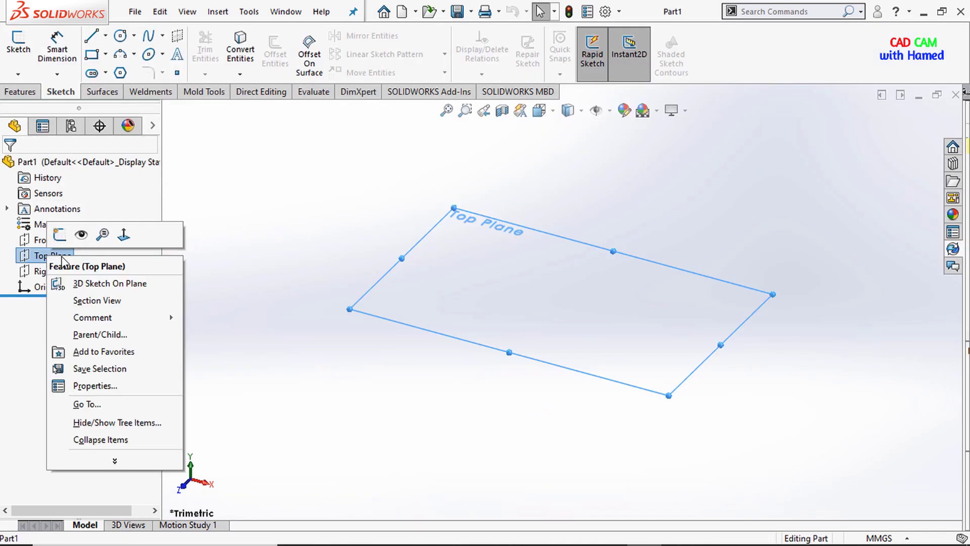
pyautogui.click(125, 235)
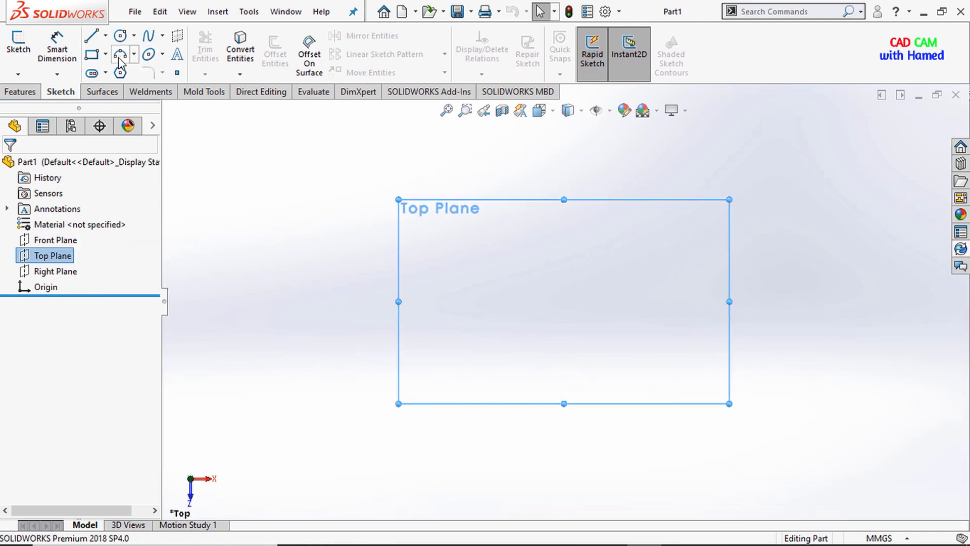
pyautogui.click(105, 35)
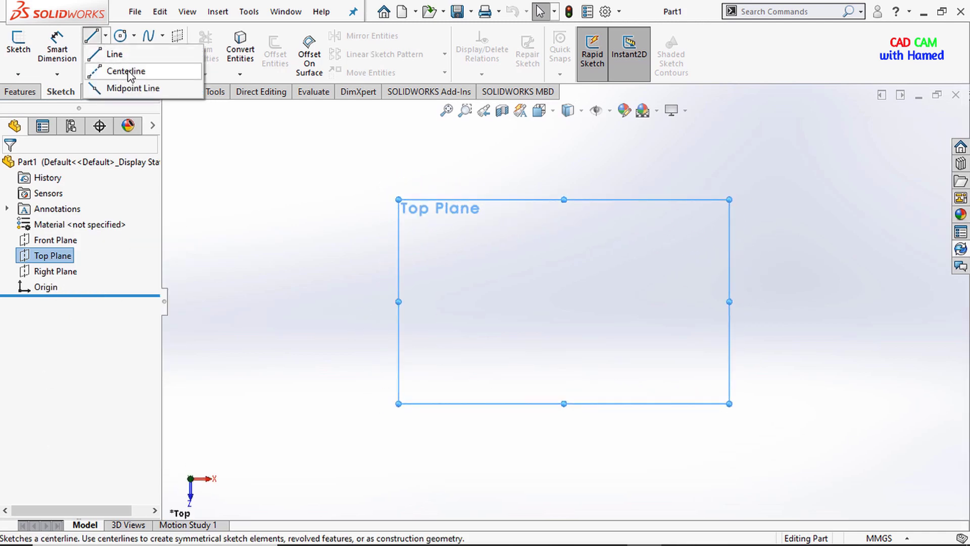
pyautogui.click(217, 134)
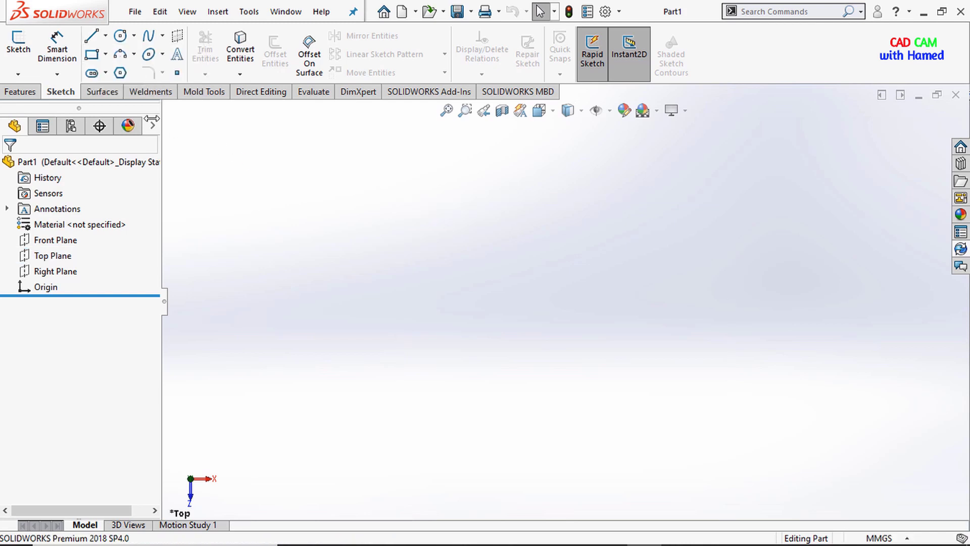
pyautogui.click(105, 56)
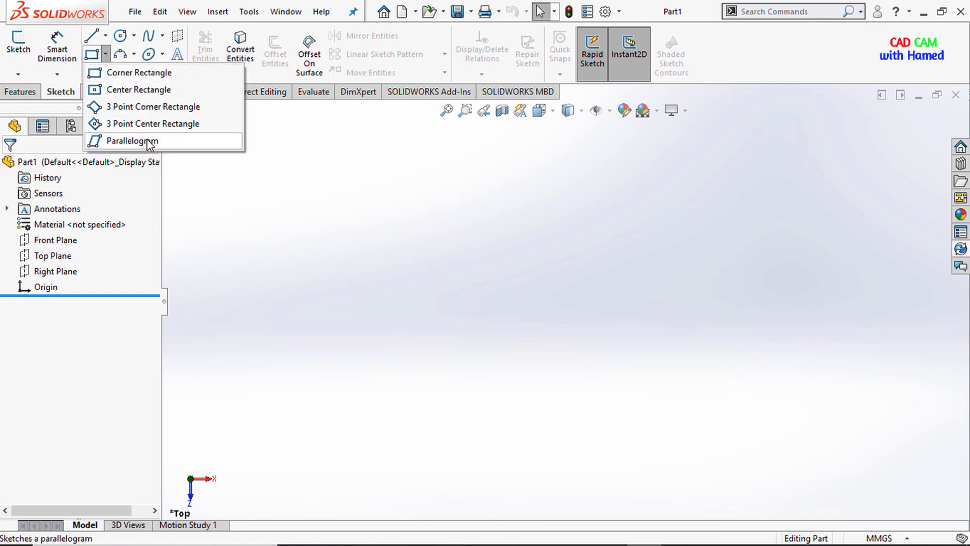
pyautogui.click(139, 100)
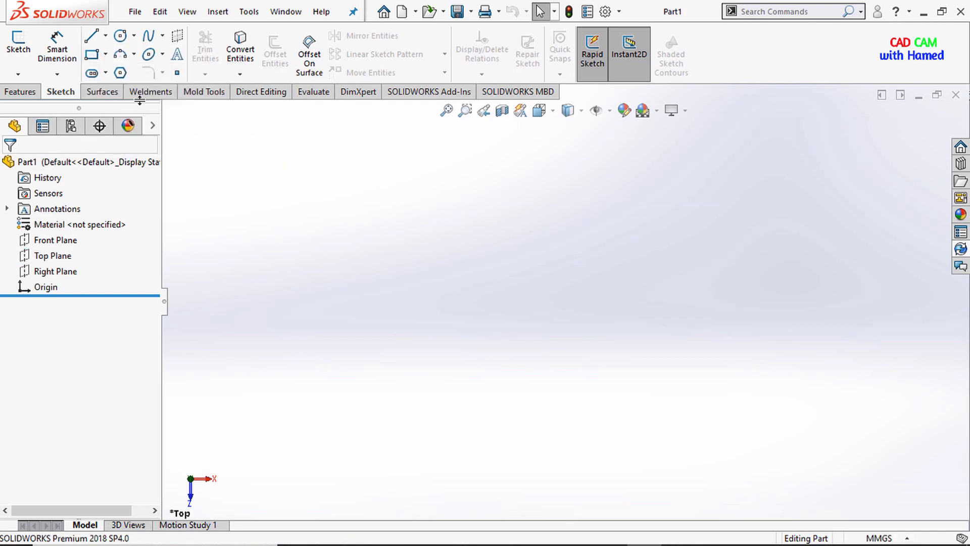
pyautogui.click(106, 75)
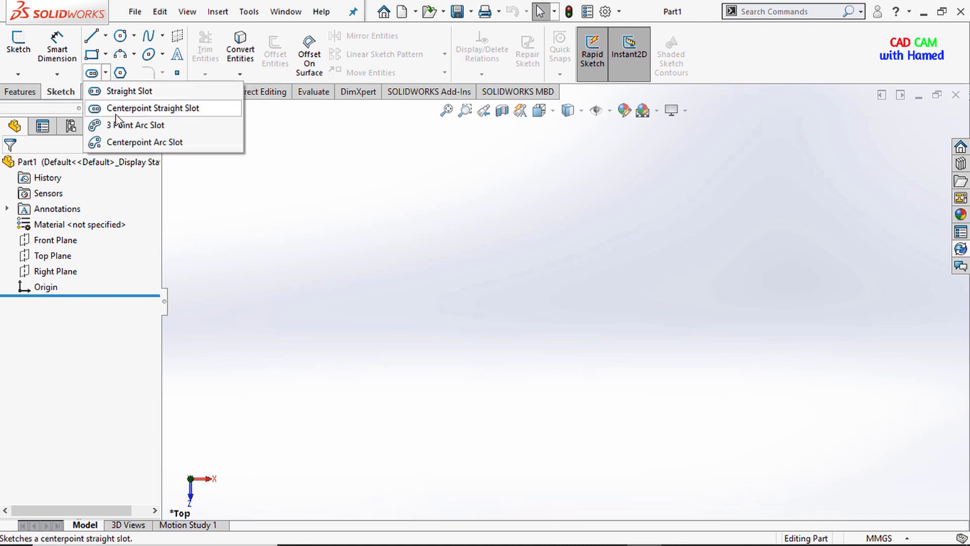
# - Begin a centre-point straight slot on the Top Plane, then cancel the misplaced attempt
pyautogui.click(135, 111)
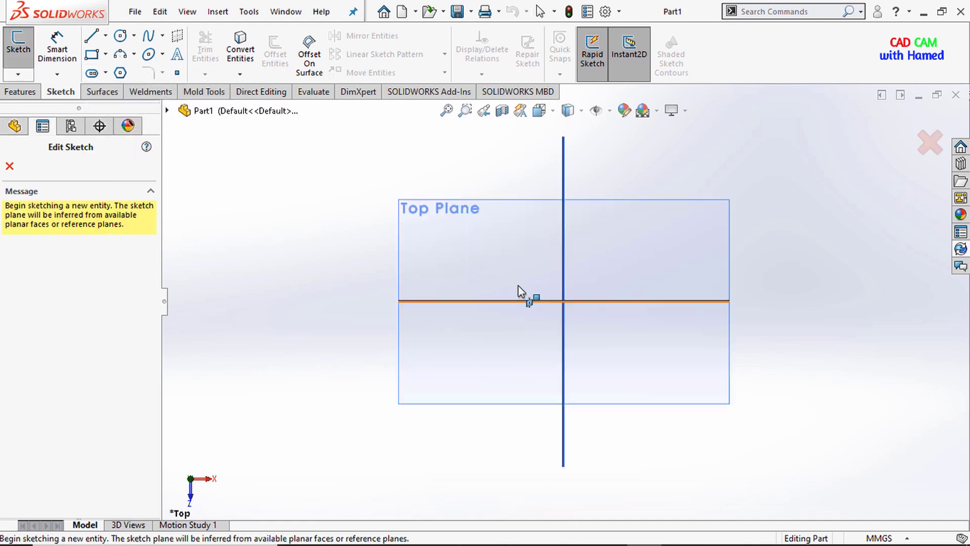
pyautogui.click(441, 243)
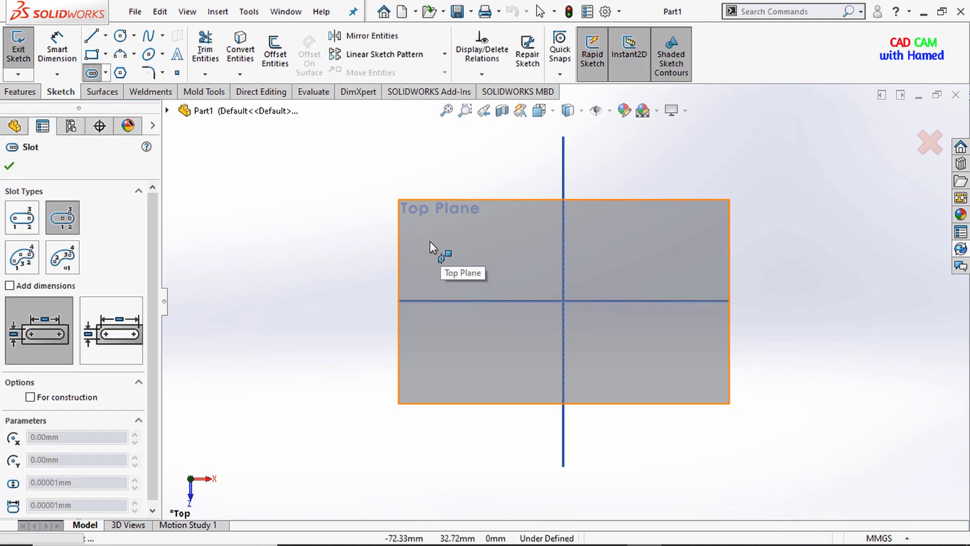
pyautogui.click(440, 242)
pyautogui.rightClick(495, 218)
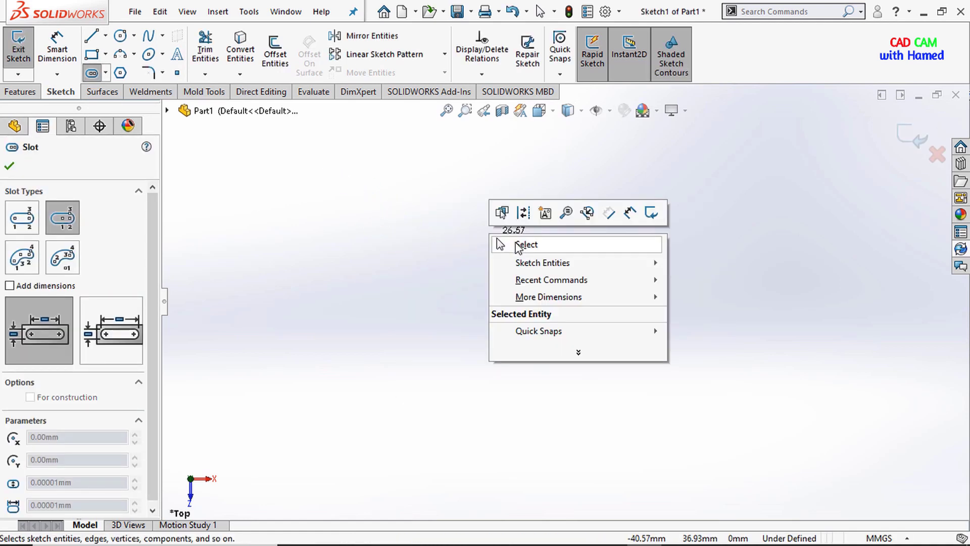
pyautogui.click(498, 243)
# - Draw a centre-point straight slot from the origin straight up, set its width, and exit the tool
pyautogui.click(106, 73)
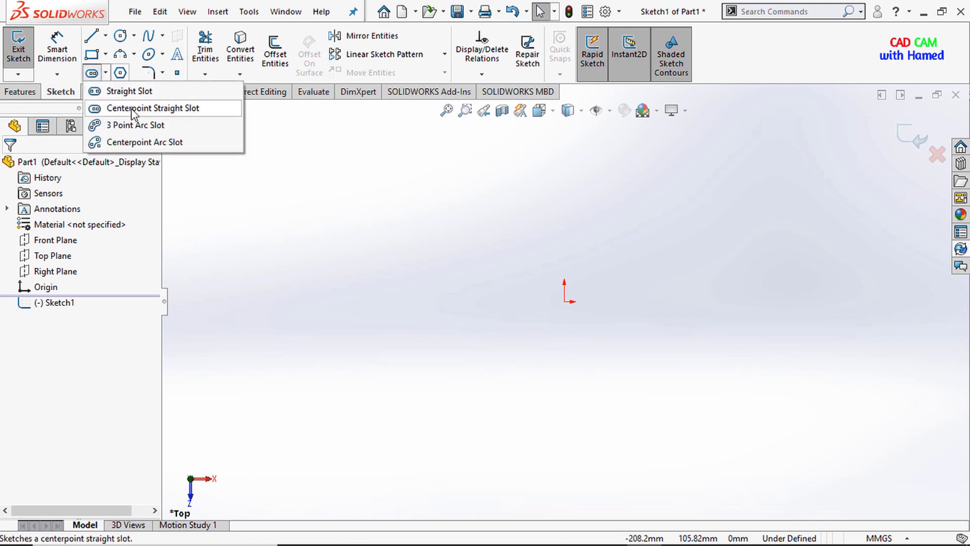
pyautogui.click(132, 109)
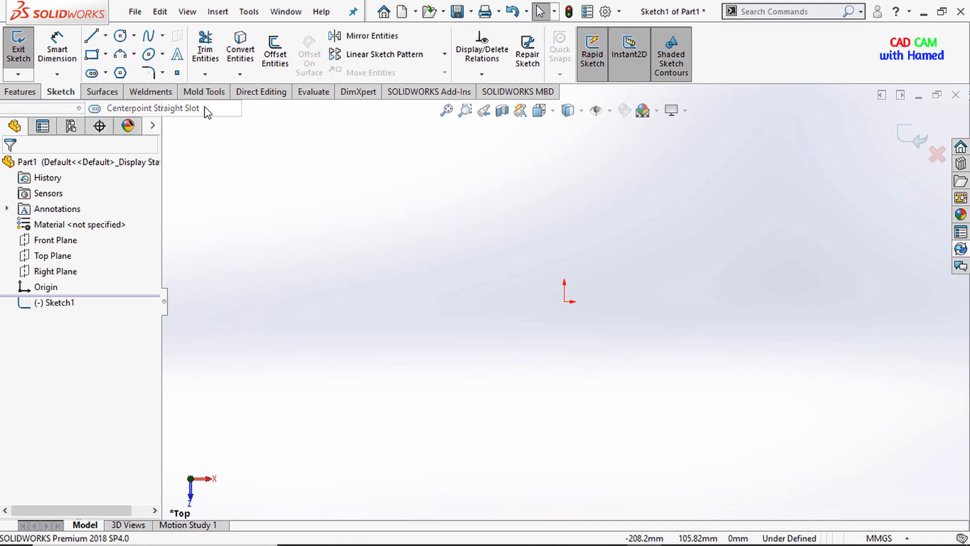
pyautogui.click(564, 301)
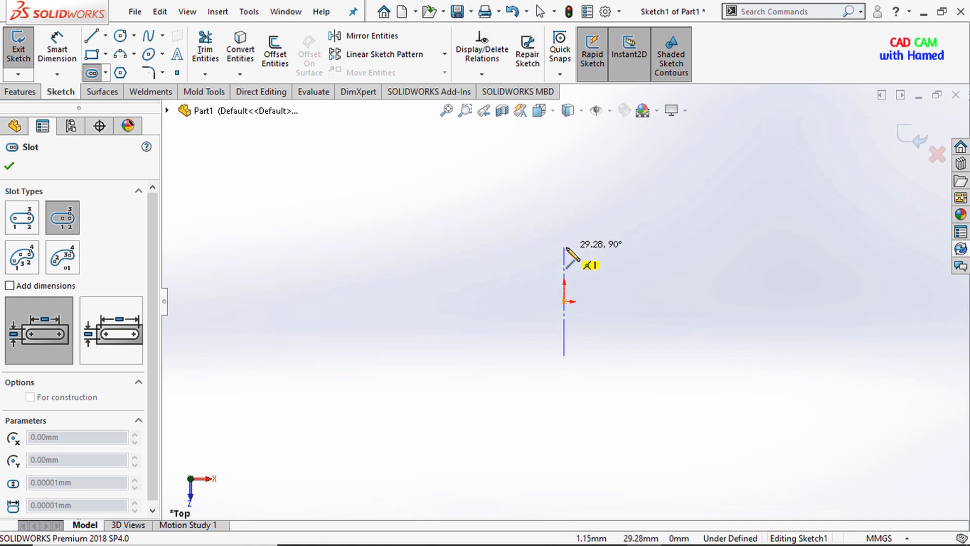
pyautogui.click(565, 247)
pyautogui.click(534, 252)
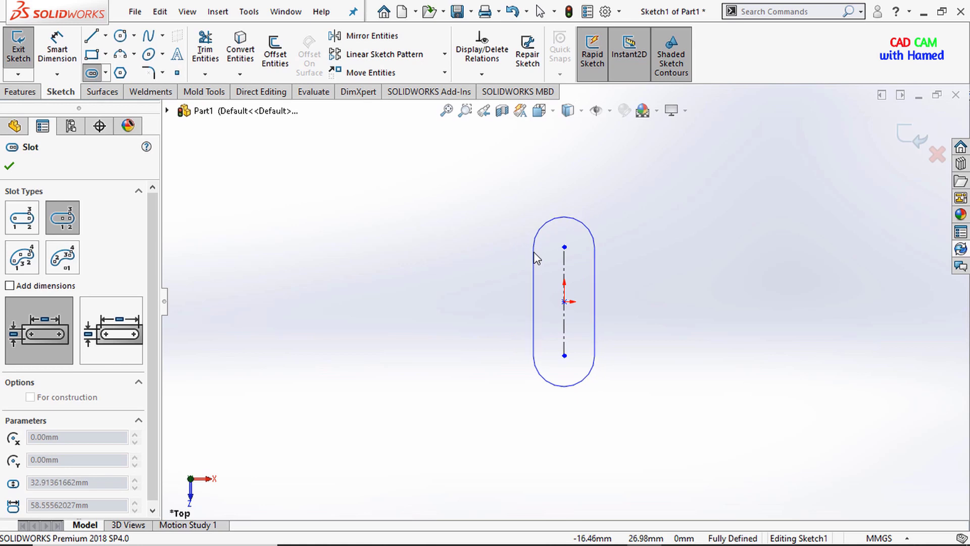
pyautogui.rightClick(465, 245)
pyautogui.click(492, 251)
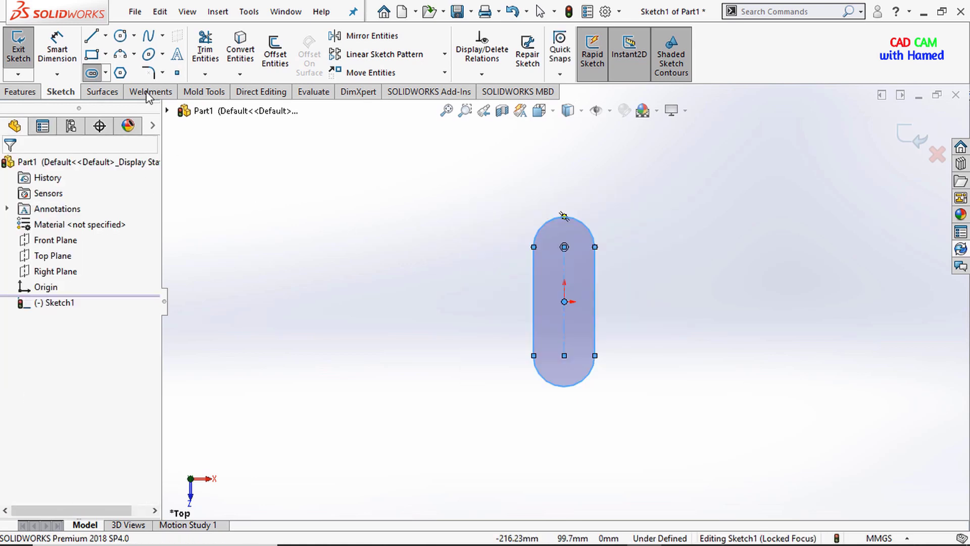
# - Draw a horizontal construction centreline from the origin to the right
pyautogui.click(105, 36)
pyautogui.click(129, 71)
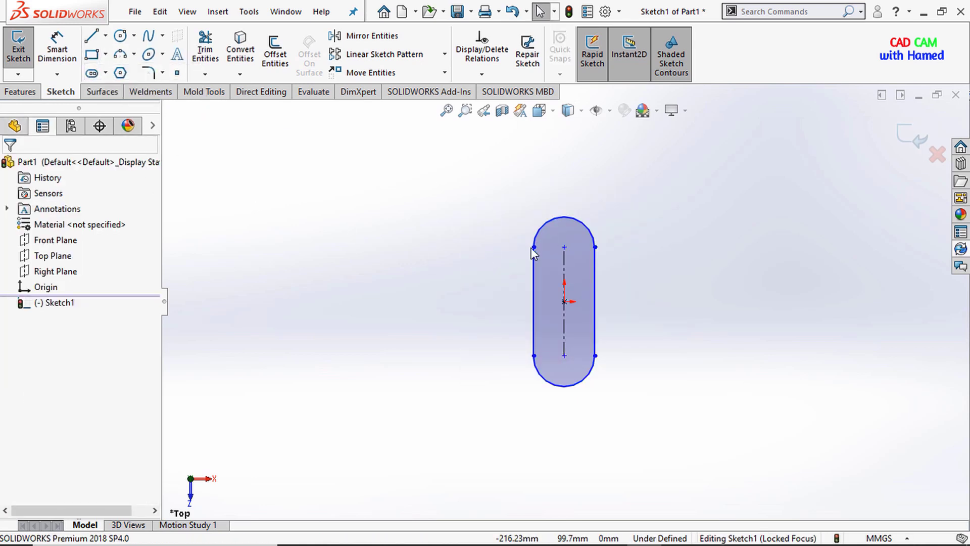
pyautogui.click(565, 301)
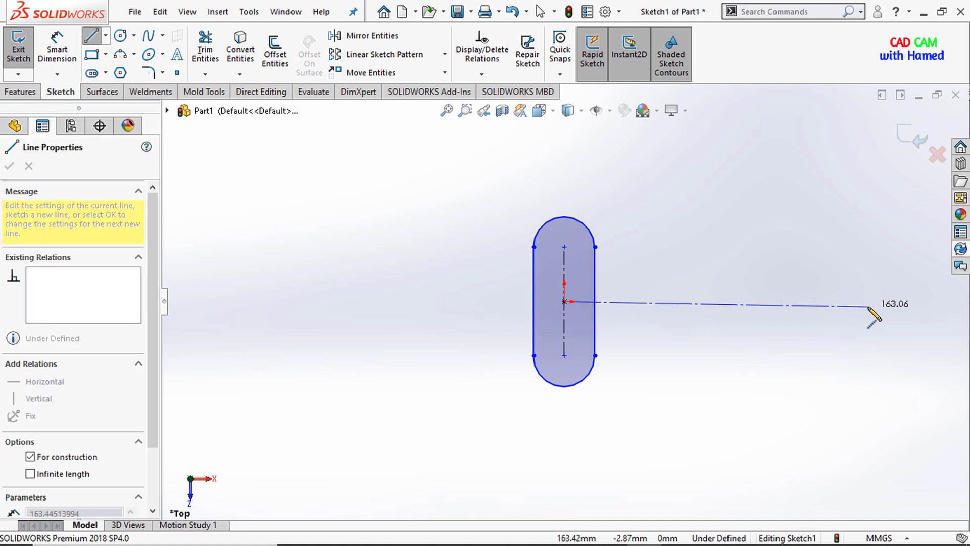
pyautogui.click(888, 301)
pyautogui.rightClick(858, 278)
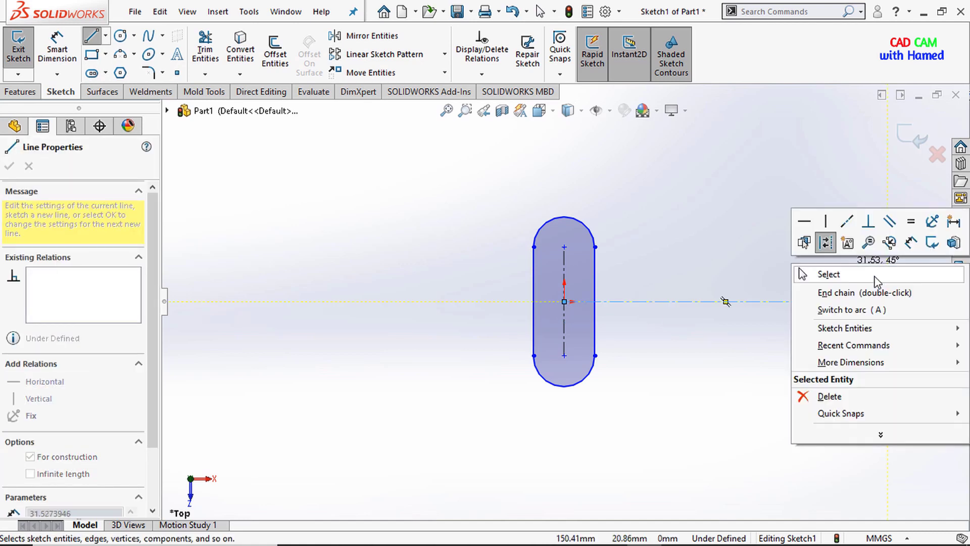
pyautogui.click(834, 291)
pyautogui.press('Escape')
# - Draw a large centre-radius circle centred on the centreline's right end
pyautogui.click(133, 35)
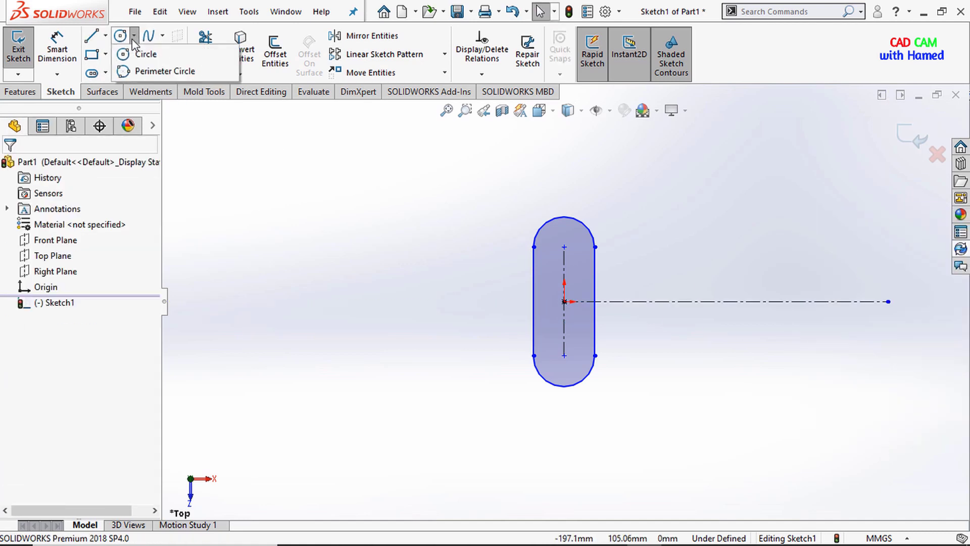
pyautogui.click(146, 54)
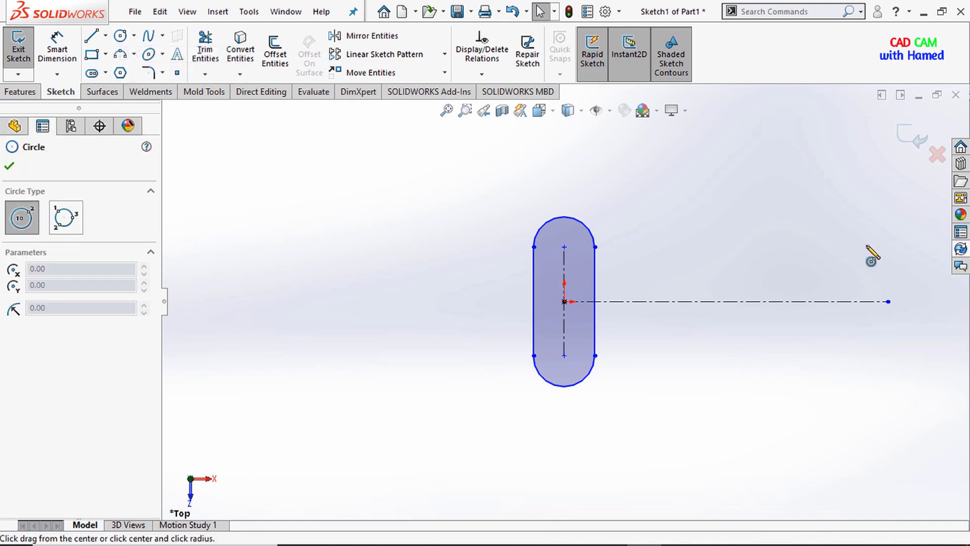
pyautogui.scroll(-2, 868, 310)
pyautogui.keyDown('ctrl'); pyautogui.moveTo(869, 309); pyautogui.dragTo(775, 308, button='middle'); pyautogui.keyUp('ctrl')
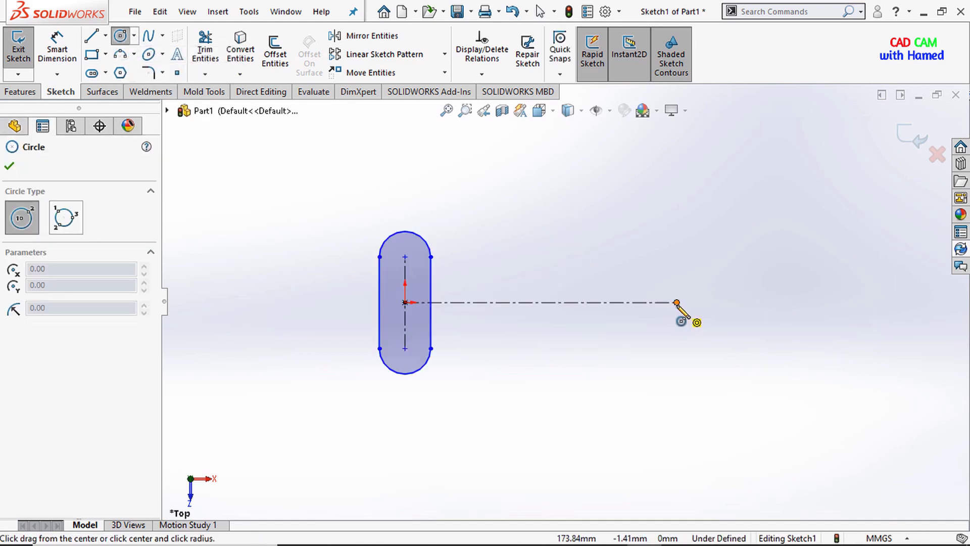
pyautogui.click(677, 302)
pyautogui.click(619, 202)
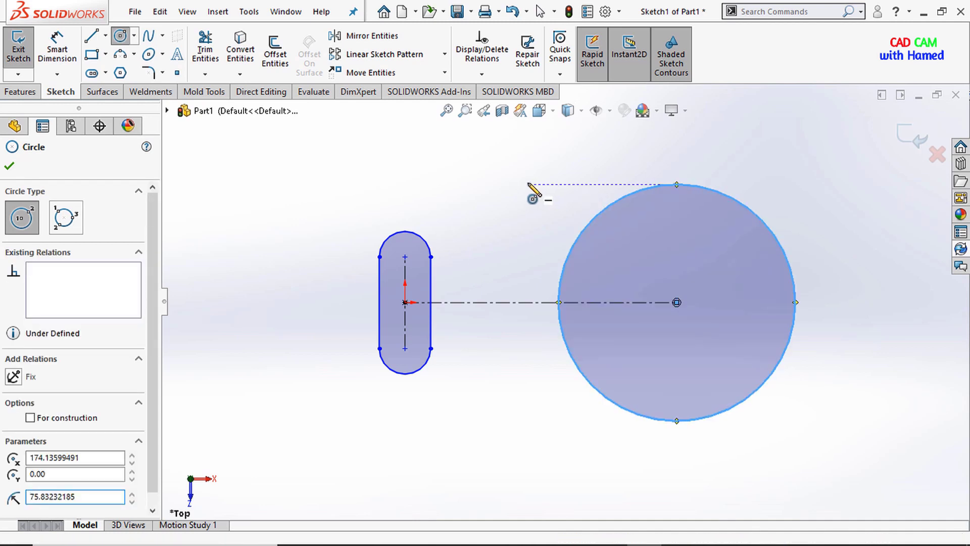
pyautogui.rightClick(527, 184)
pyautogui.click(537, 195)
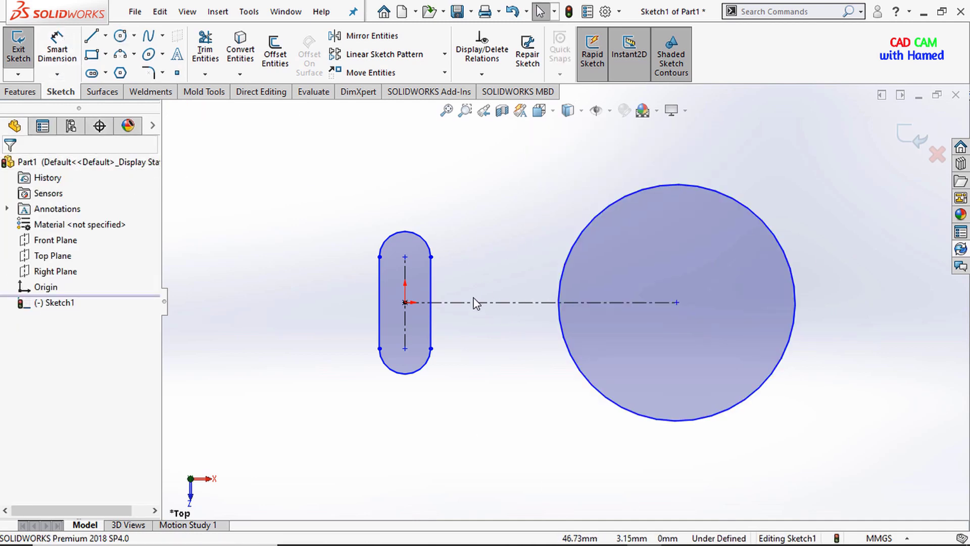
# - Dimension the slot length to 60 with Smart Dimension
pyautogui.click(62, 60)
pyautogui.click(405, 275)
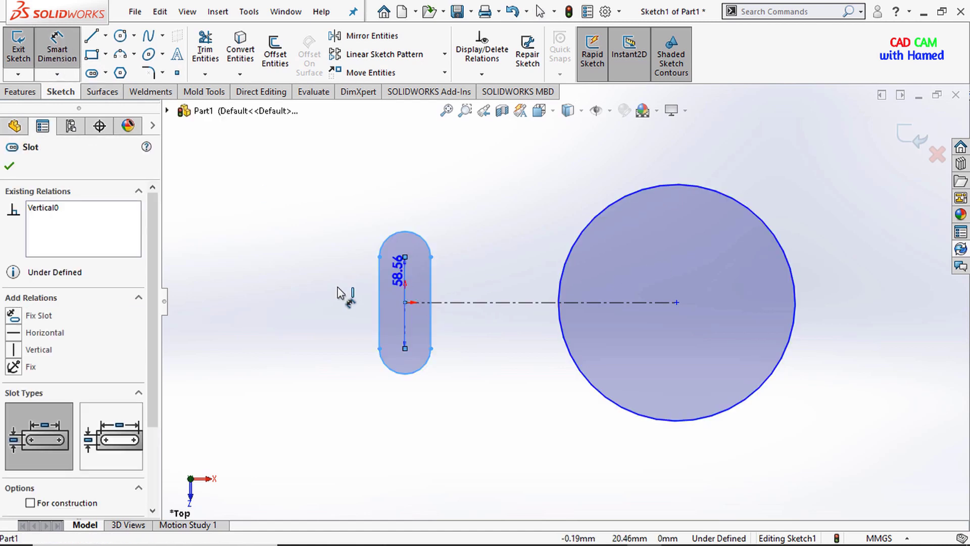
pyautogui.click(334, 299)
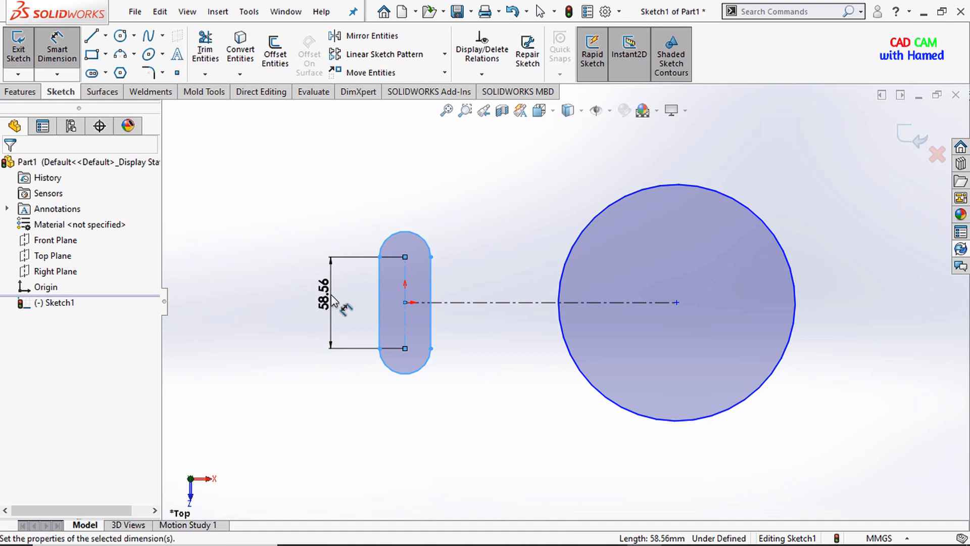
pyautogui.write('=')
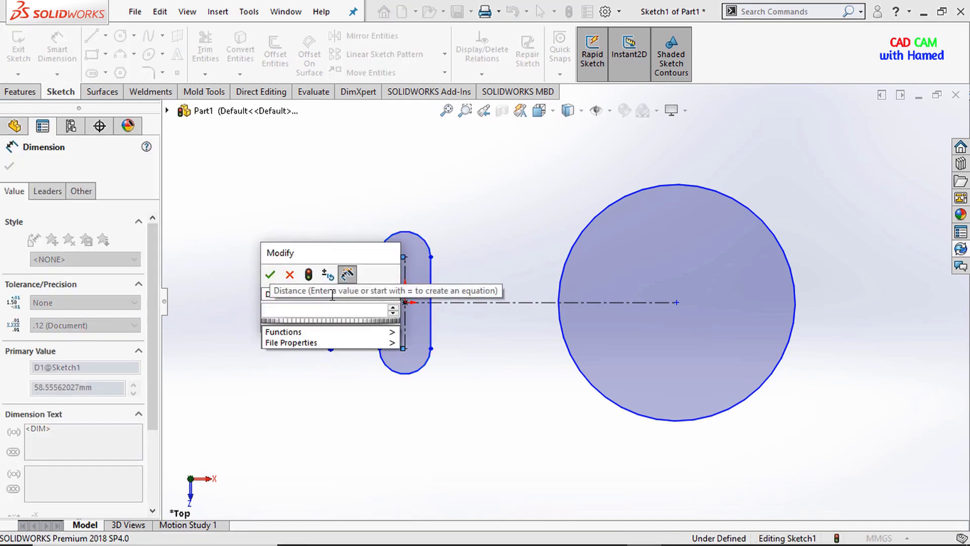
pyautogui.write('60')
pyautogui.click(270, 275)
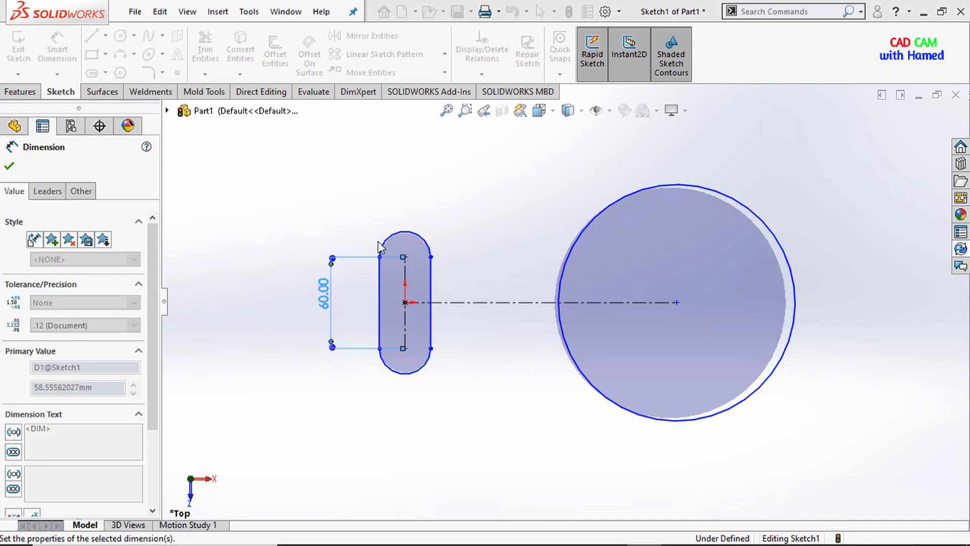
# - Give the slot's bottom arc an R20 radius dimension after abandoning top-arc attempts
pyautogui.click(406, 237)
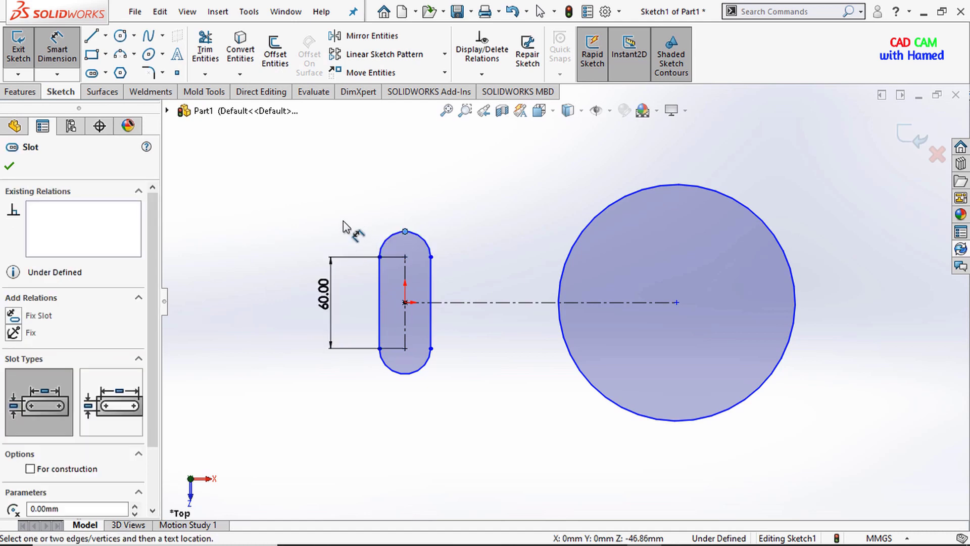
pyautogui.click(390, 238)
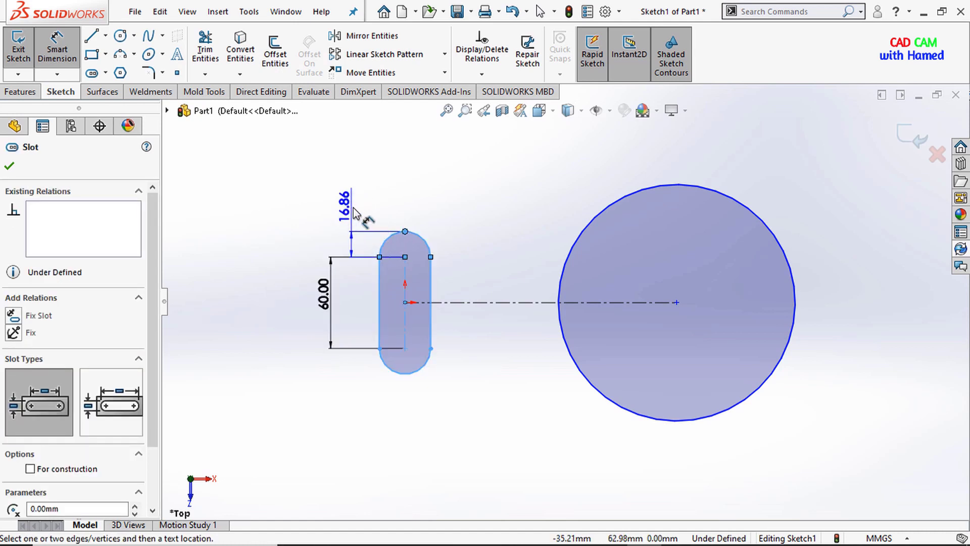
pyautogui.press('Escape')
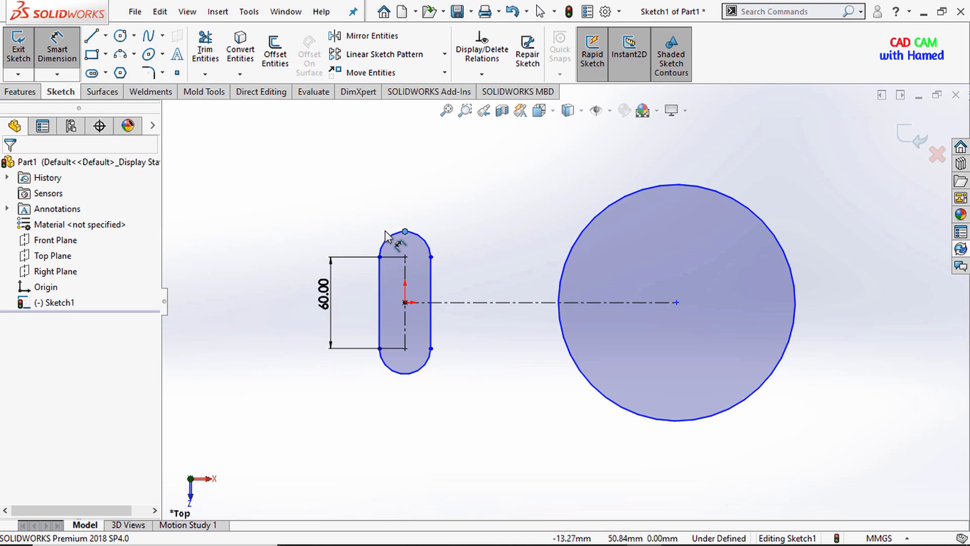
pyautogui.click(390, 237)
pyautogui.press('Escape')
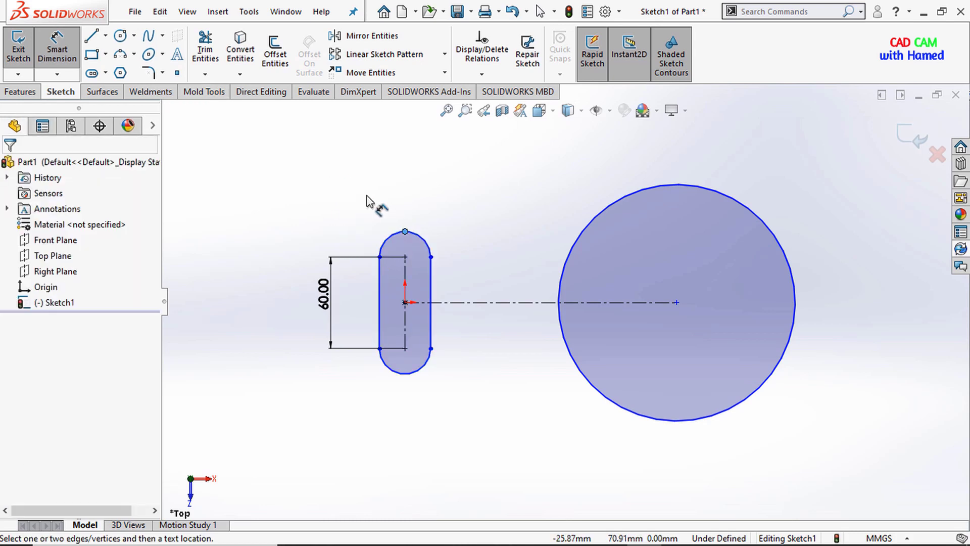
pyautogui.click(396, 376)
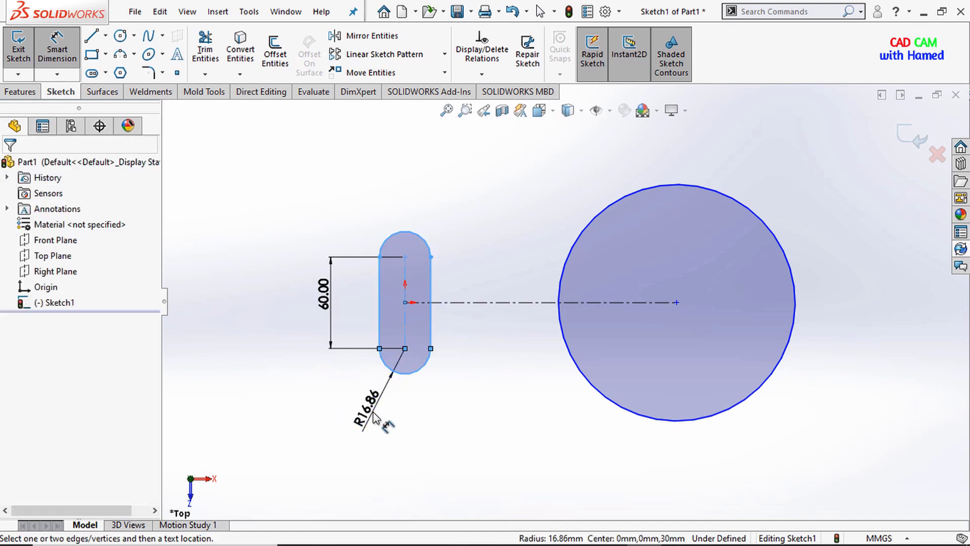
pyautogui.click(374, 418)
pyautogui.press('BackSpace')
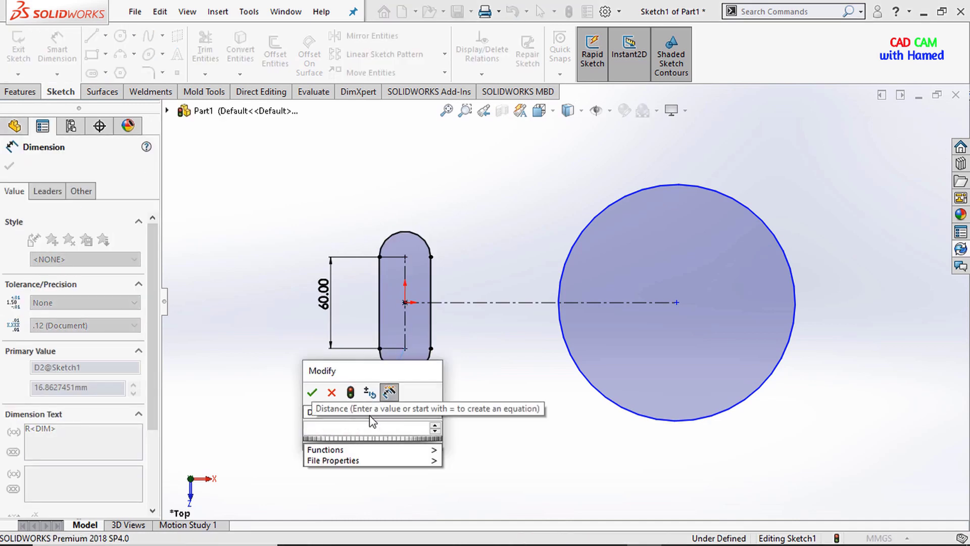
pyautogui.write('20')
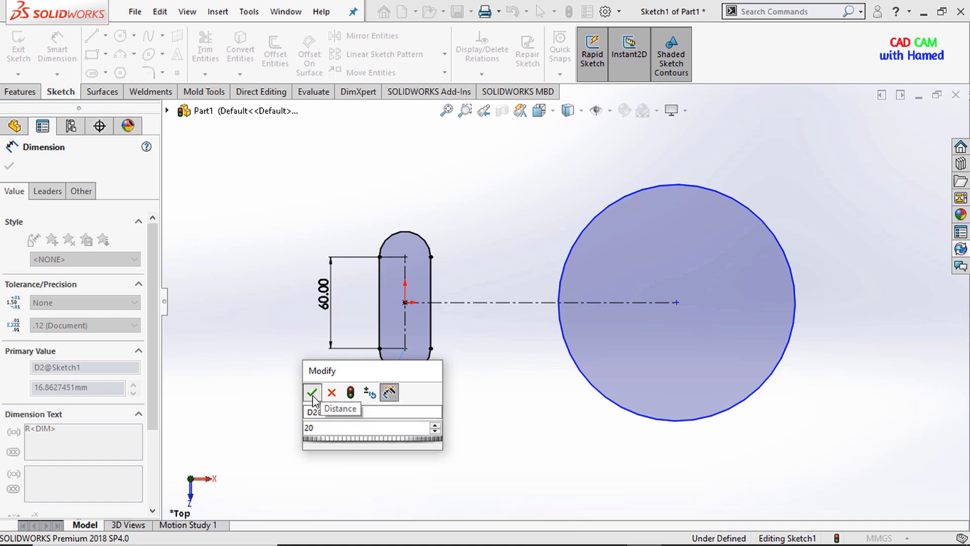
pyautogui.click(312, 394)
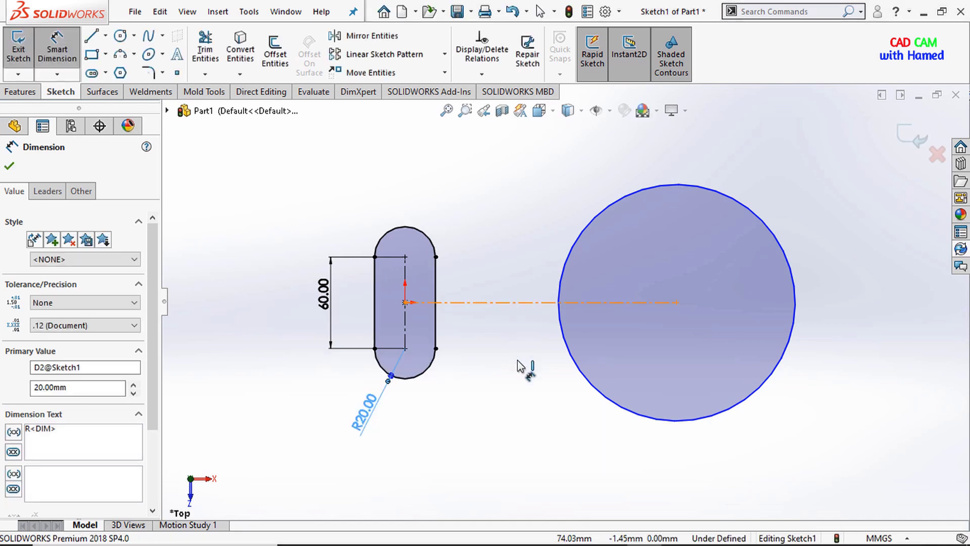
# - Set the slot-to-circle centre distance to 220 and add the top-arc radius as a driven dimension
pyautogui.click(521, 302)
pyautogui.click(511, 387)
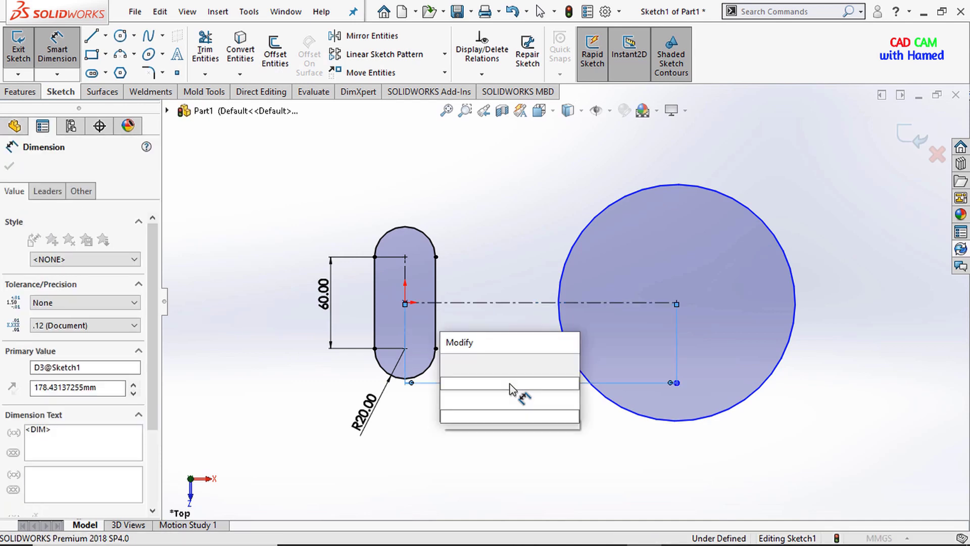
pyautogui.write('220')
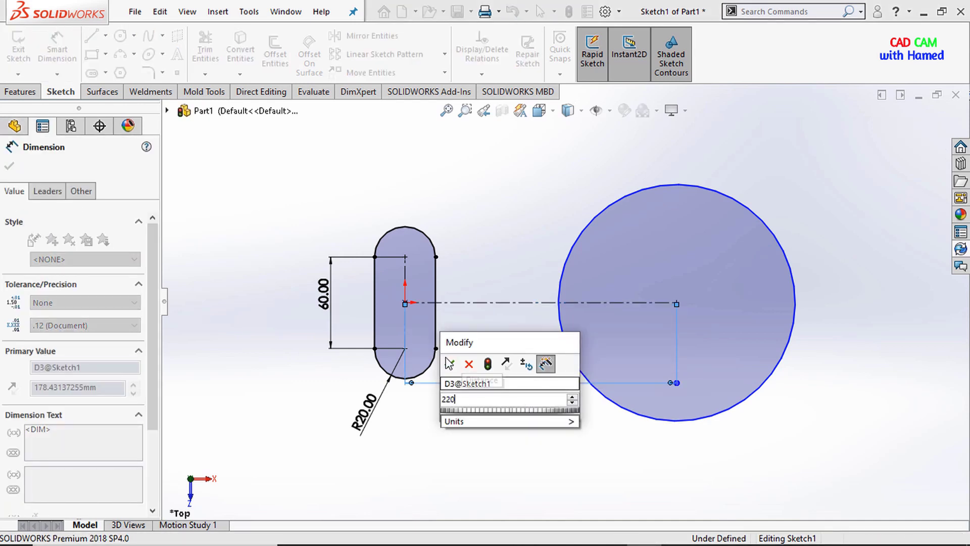
pyautogui.click(450, 363)
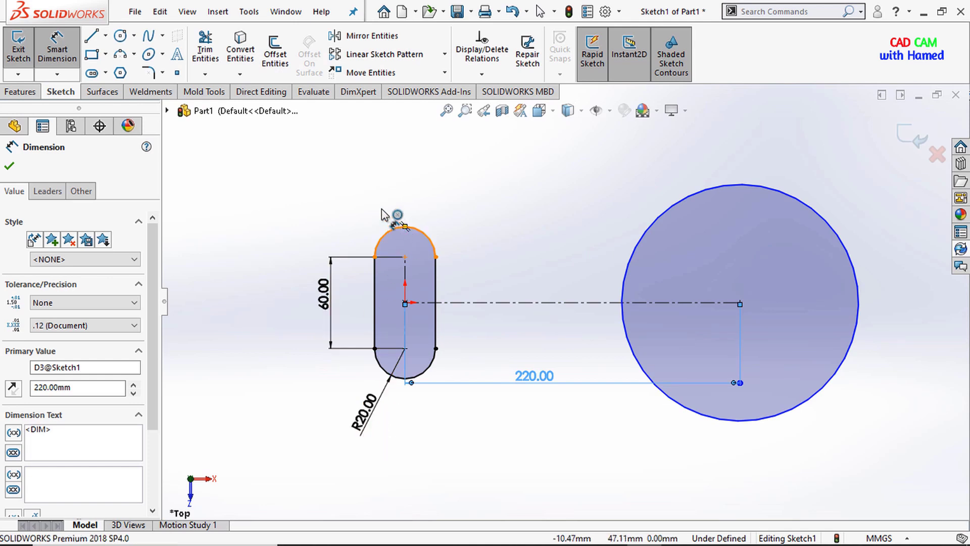
pyautogui.click(397, 229)
pyautogui.click(355, 169)
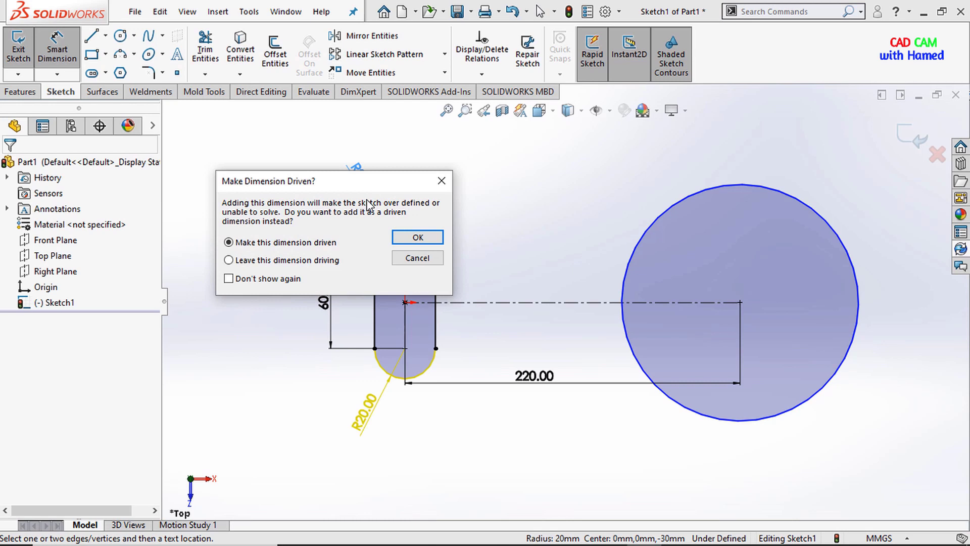
pyautogui.click(418, 237)
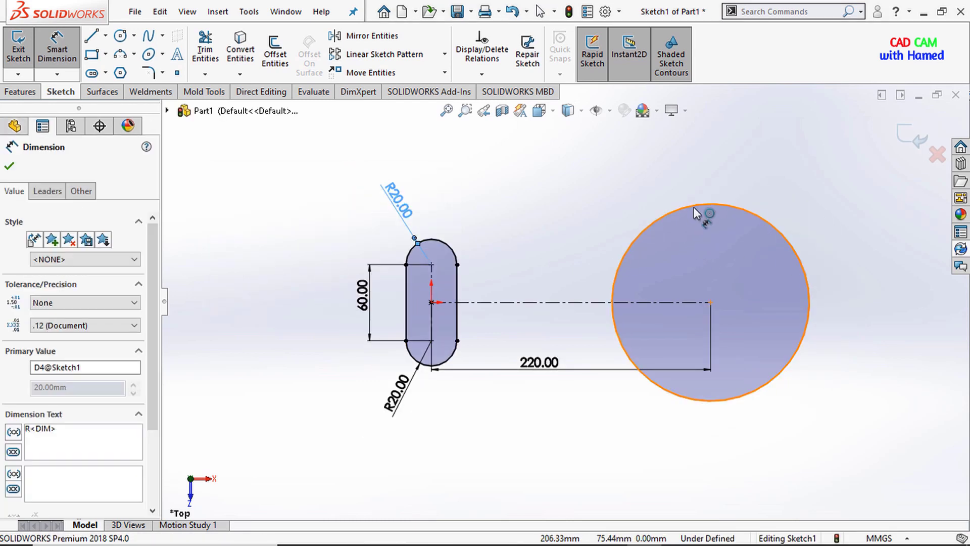
# - Dimension the circle's diameter to Ø170
pyautogui.click(708, 207)
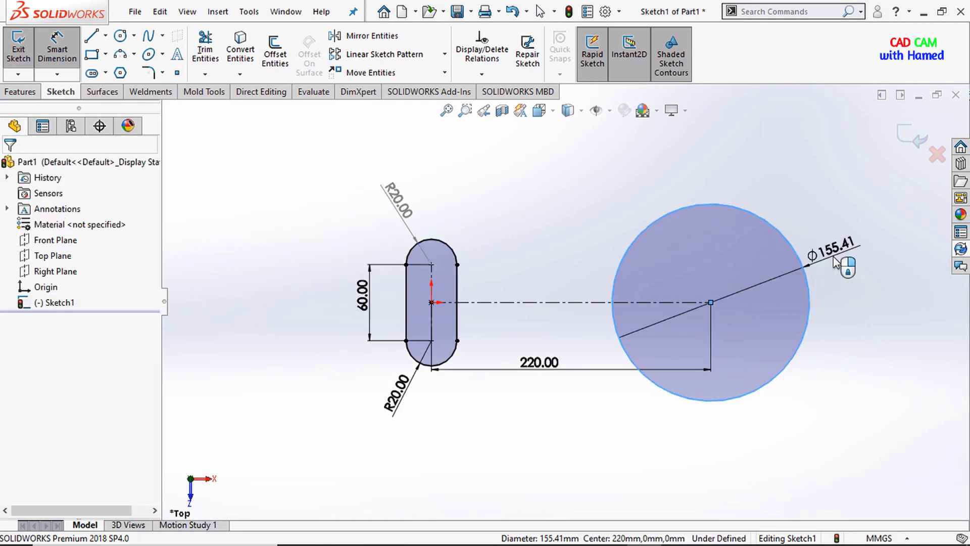
pyautogui.click(833, 261)
pyautogui.write('1')
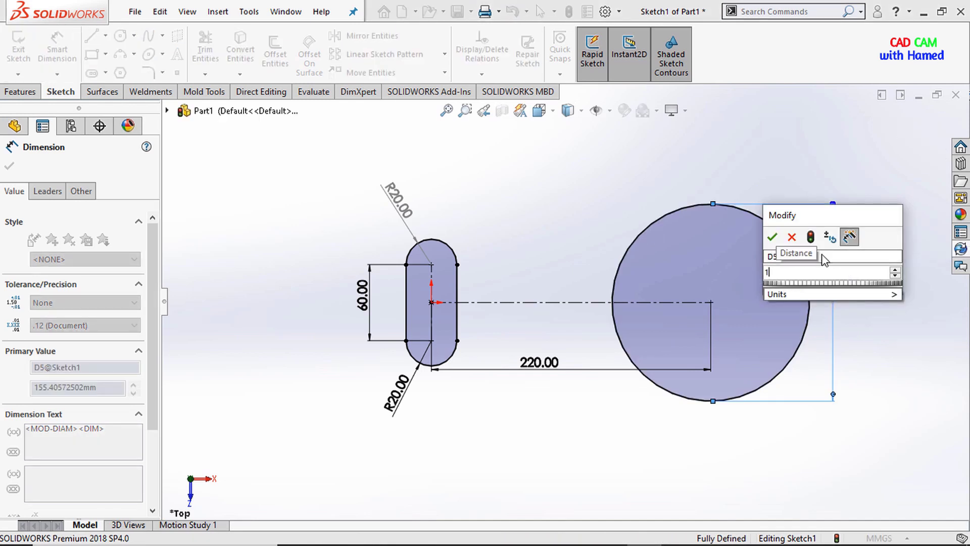
pyautogui.write('70')
pyautogui.press('Return')
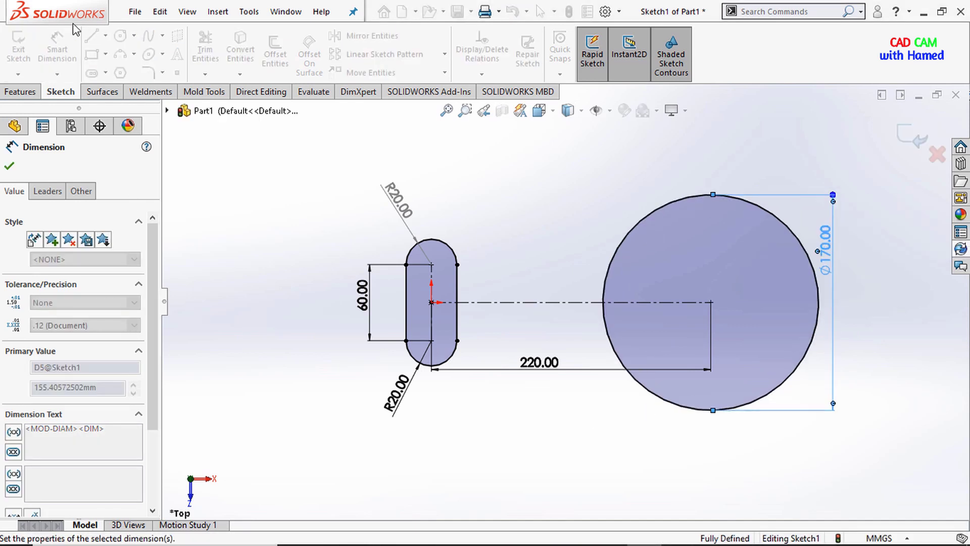
pyautogui.click(106, 36)
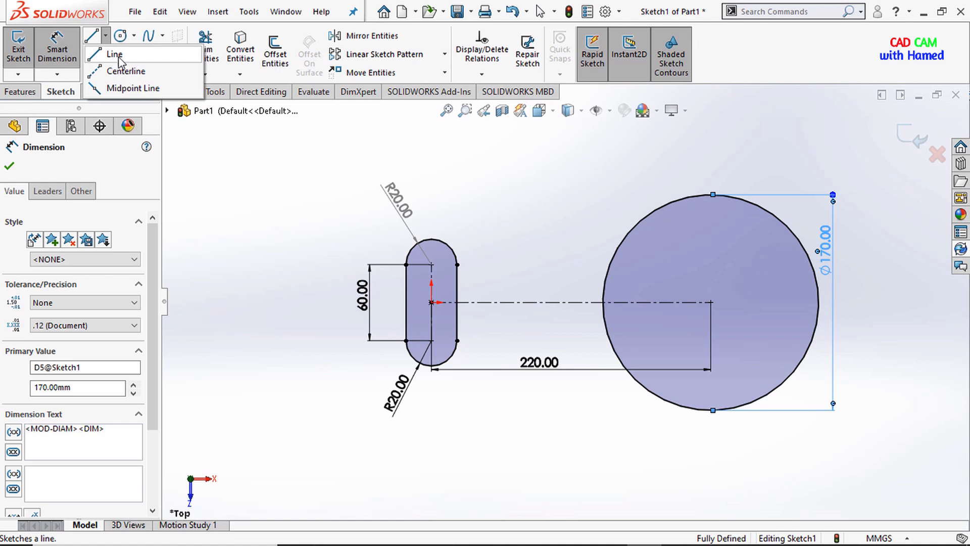
# - Draw a line from the circle's top edge to the slot's top arc, tangent to both
pyautogui.click(154, 63)
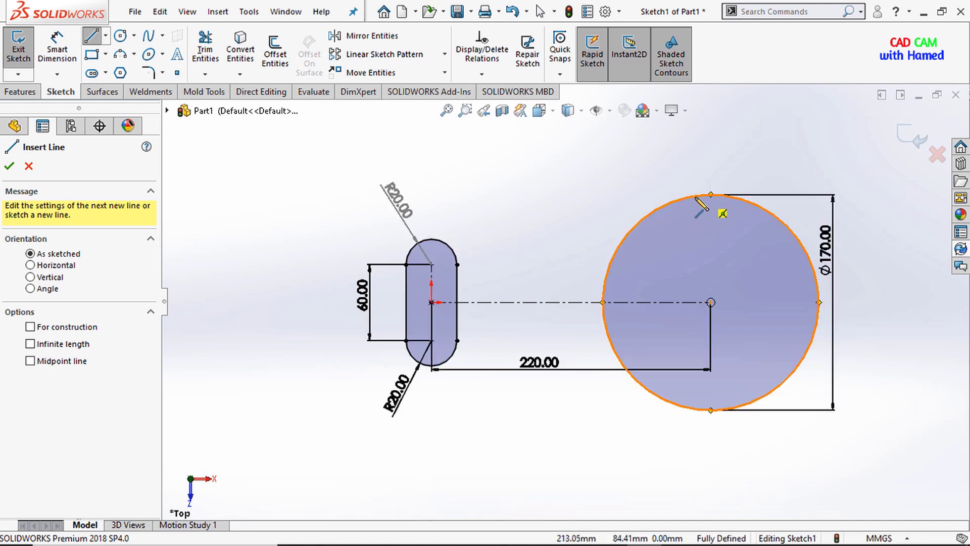
pyautogui.click(671, 201)
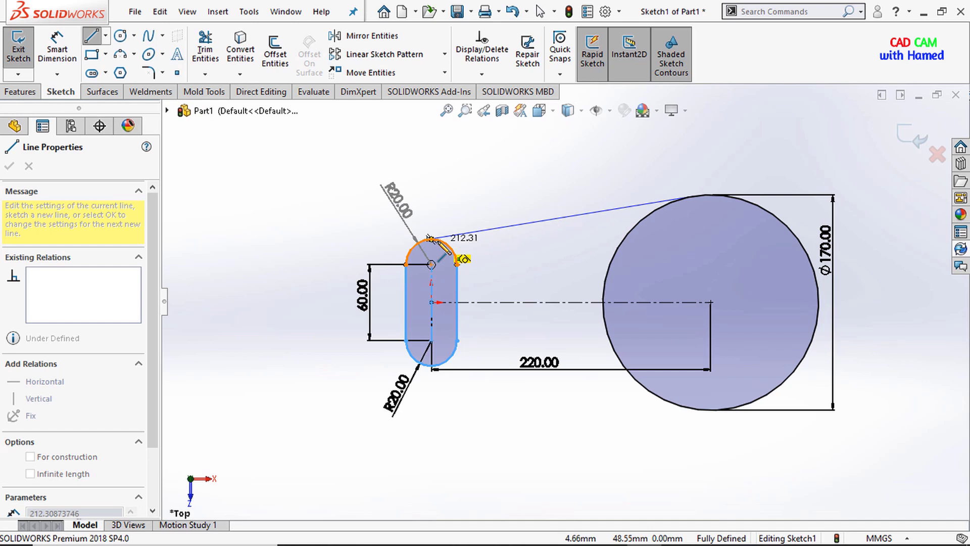
pyautogui.click(429, 238)
pyautogui.rightClick(459, 191)
pyautogui.click(516, 207)
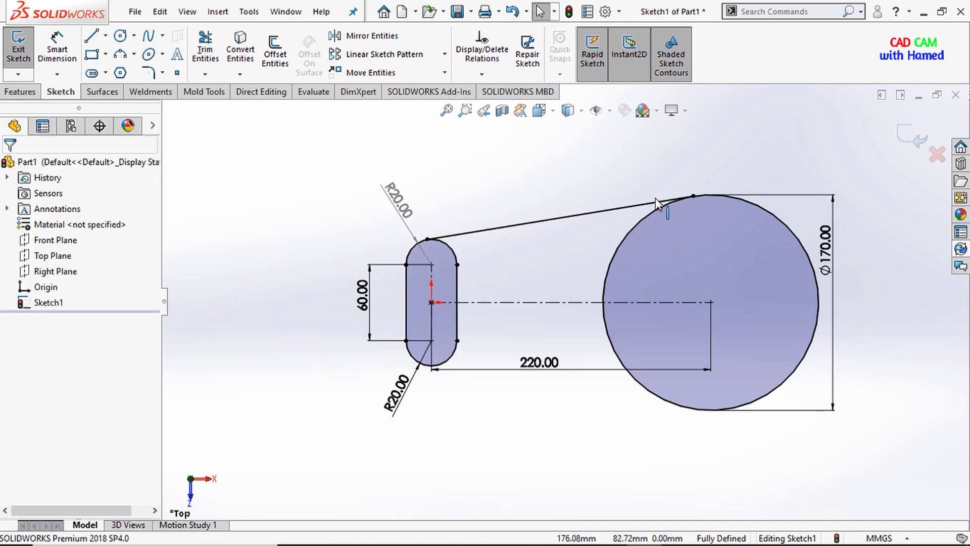
pyautogui.click(672, 199)
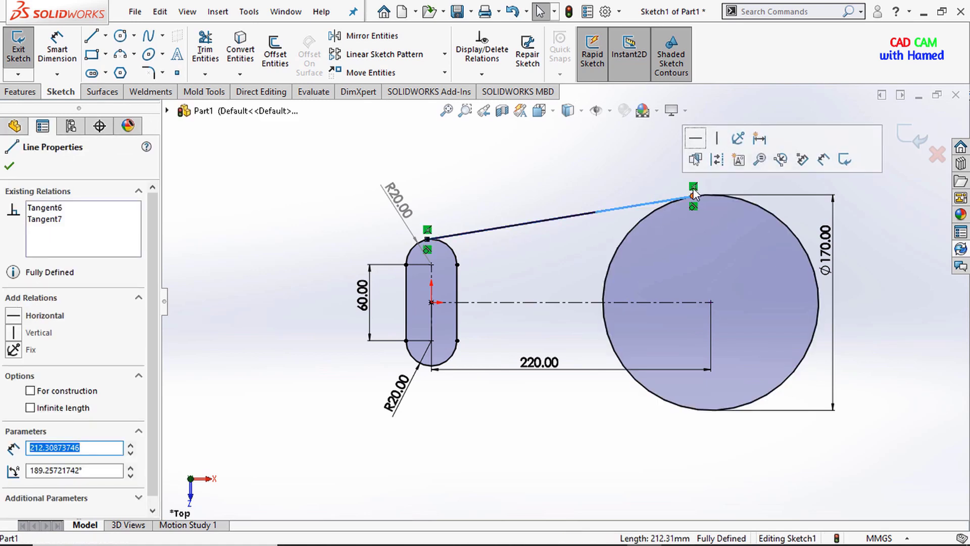
pyautogui.click(613, 179)
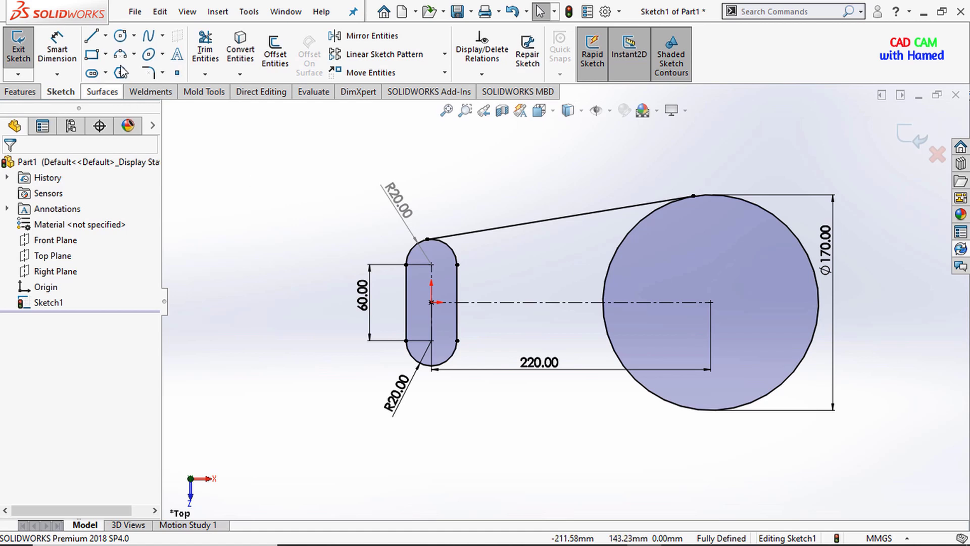
# - Draw a lower line from beneath the circle to the slot's bottom arc
pyautogui.click(105, 35)
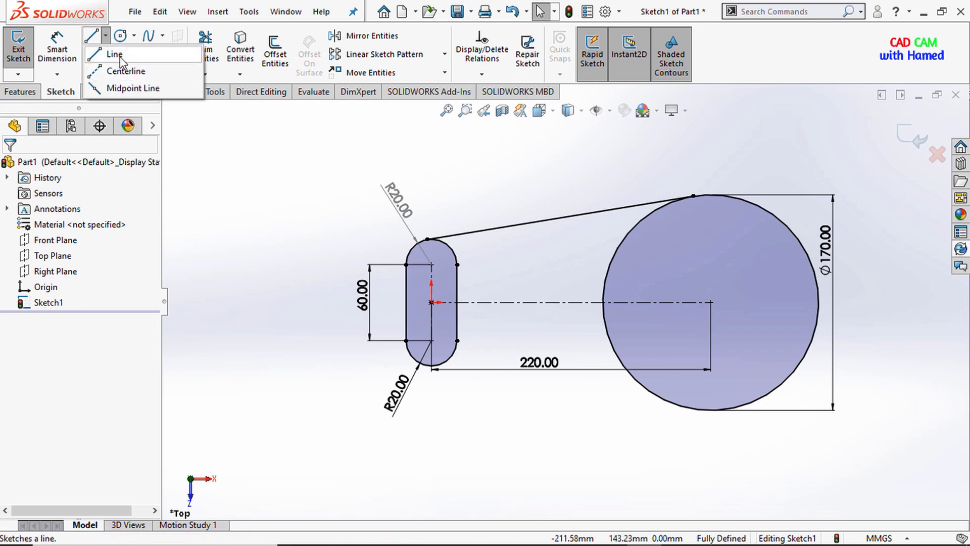
pyautogui.click(121, 60)
pyautogui.click(418, 384)
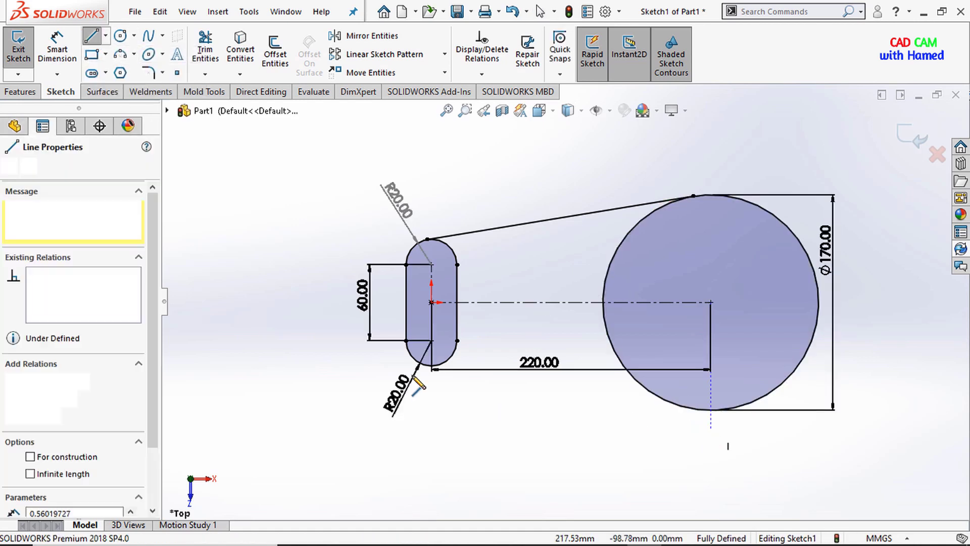
pyautogui.click(711, 428)
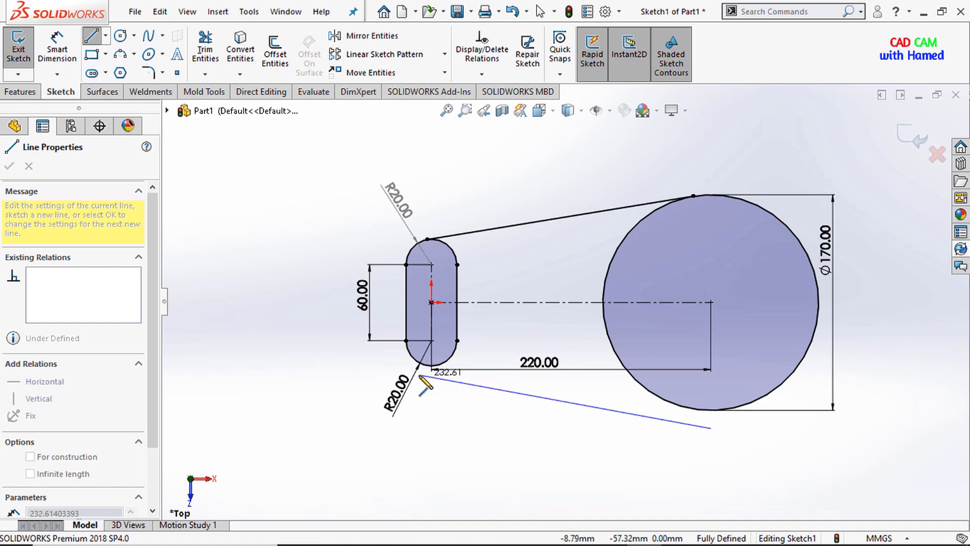
pyautogui.click(419, 375)
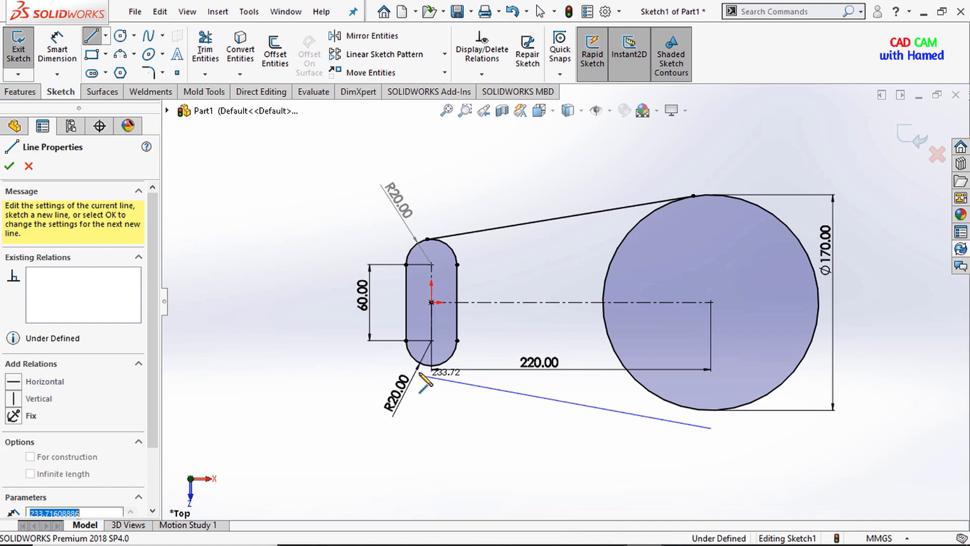
pyautogui.rightClick(526, 199)
pyautogui.click(556, 204)
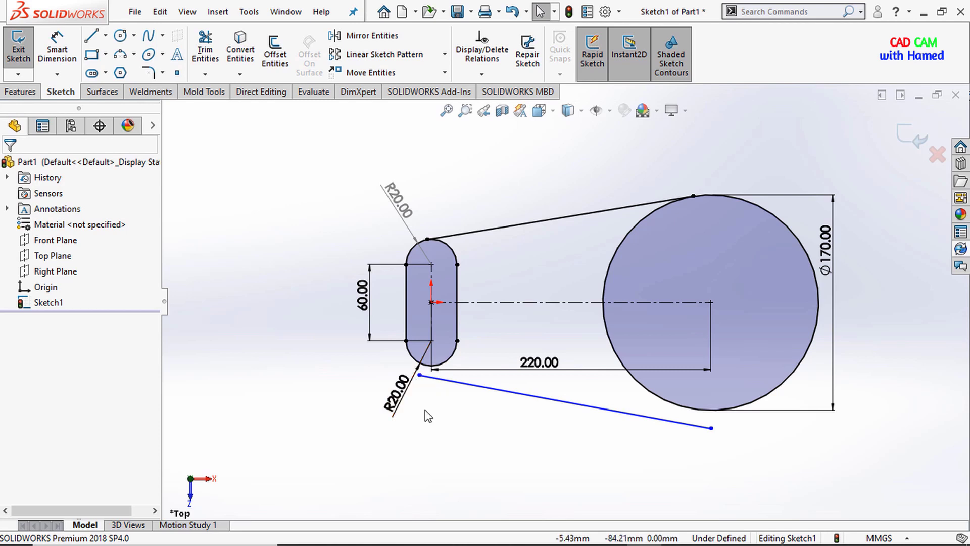
# - Delete the lower R20.00 dimension and make the lower line tangent to the slot's bottom arc
pyautogui.click(420, 384)
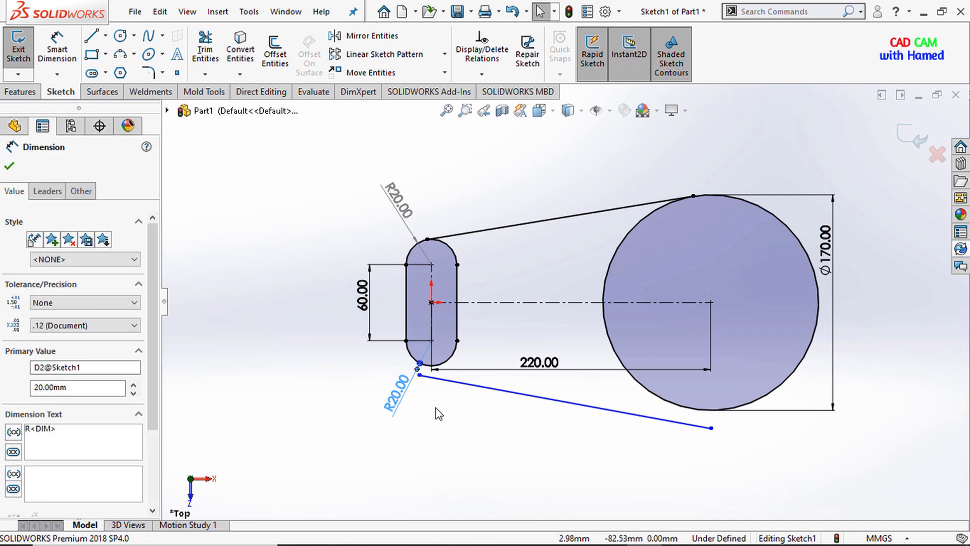
pyautogui.press('Delete')
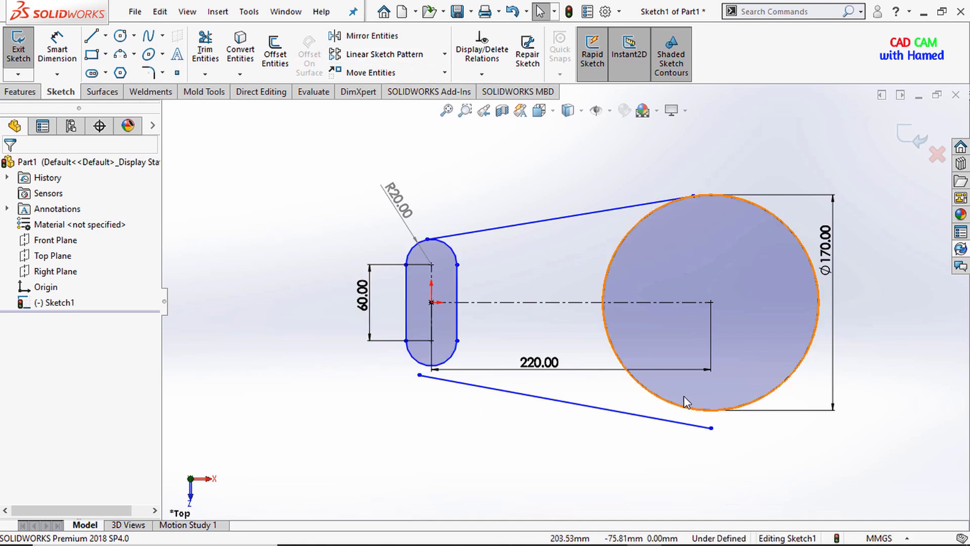
pyautogui.scroll(-3, 428, 374)
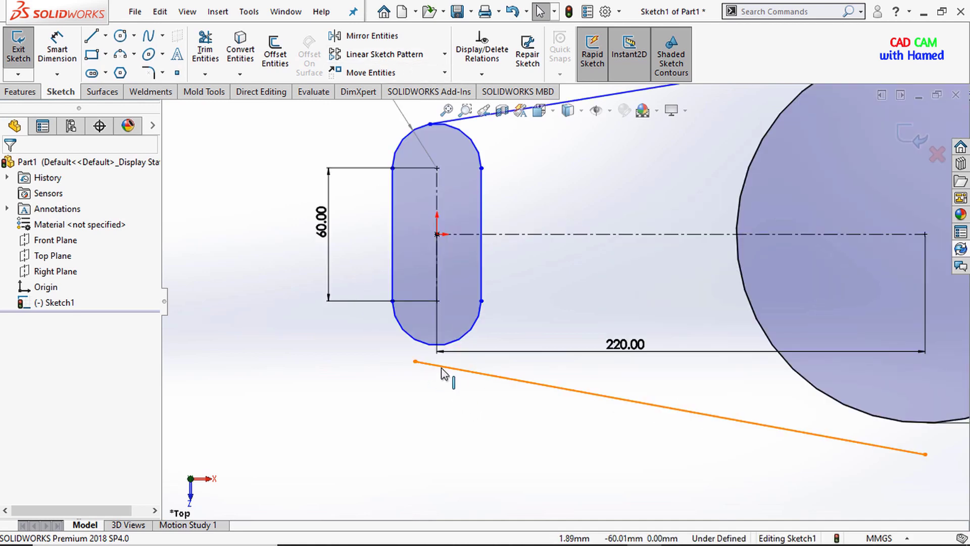
pyautogui.click(444, 374)
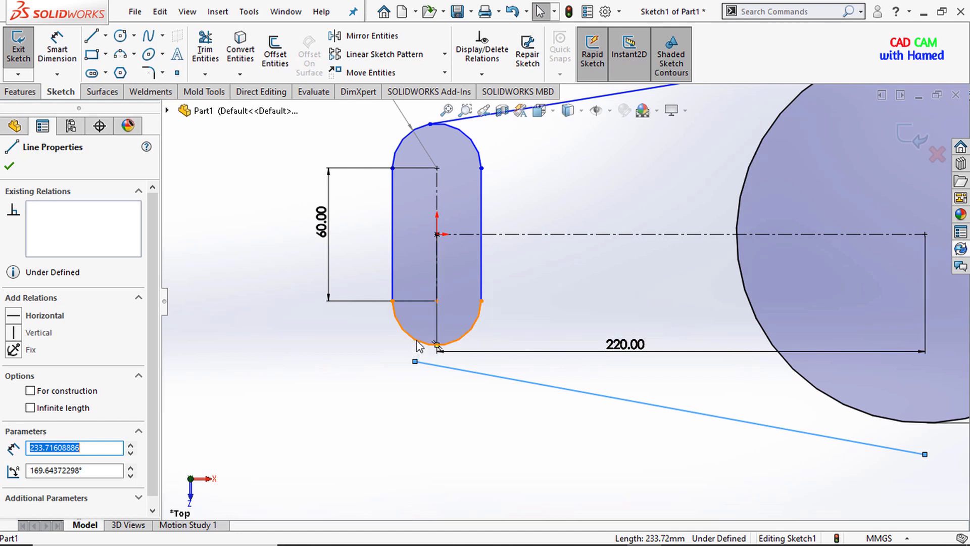
pyautogui.keyDown('ctrl'); pyautogui.click(435, 344); pyautogui.keyUp('ctrl')
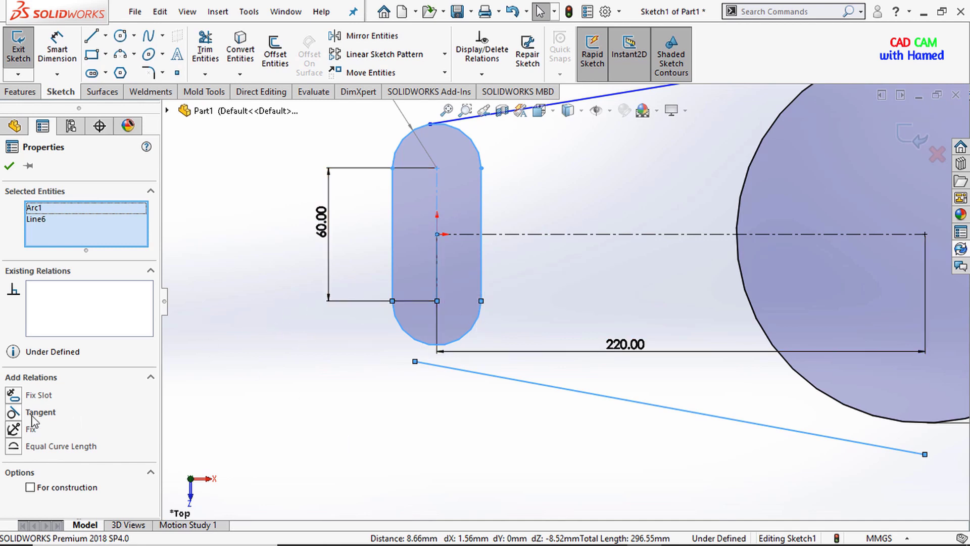
pyautogui.click(15, 412)
# - Add a Tangent relation between the lower line and the Ø170 circle and confirm it
pyautogui.click(246, 453)
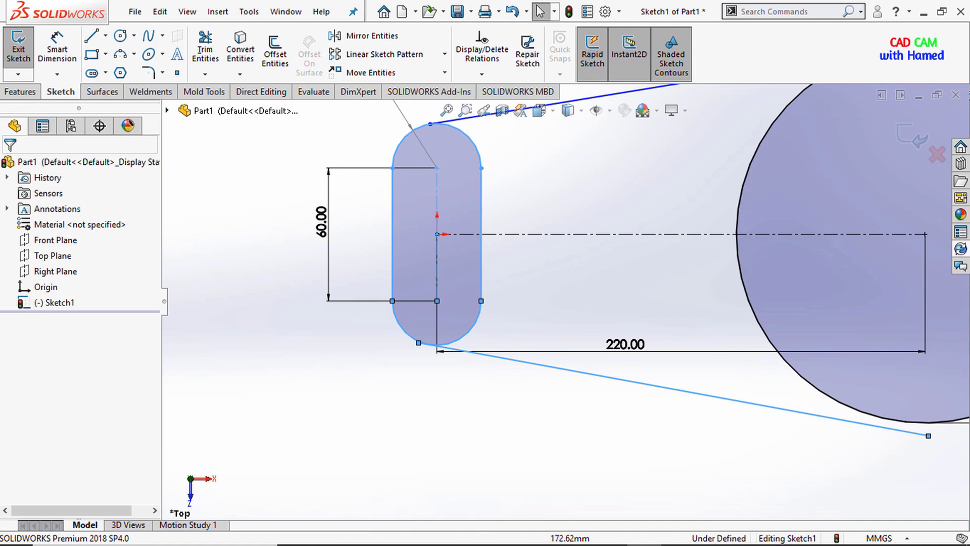
pyautogui.scroll(-3, 460, 361)
pyautogui.scroll(5, 783, 381)
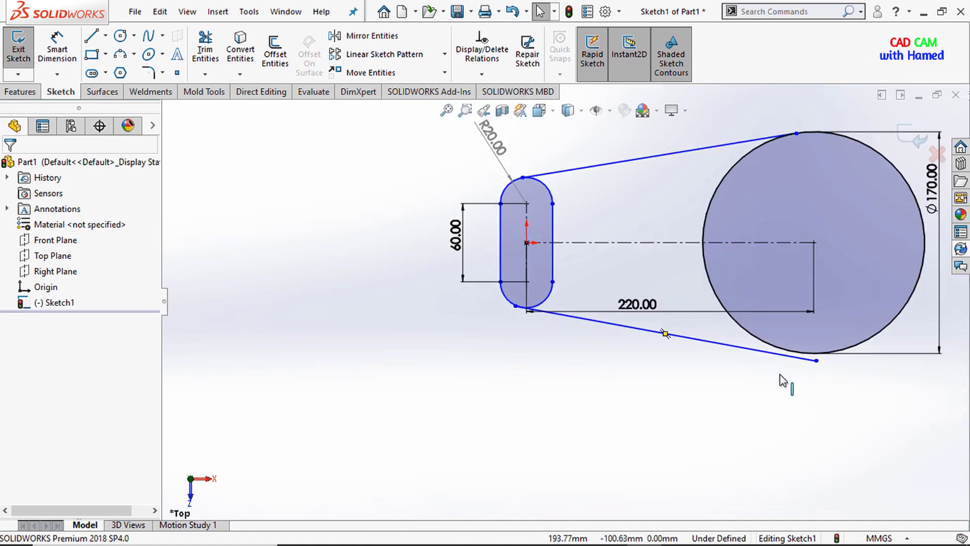
pyautogui.scroll(-6, 743, 320)
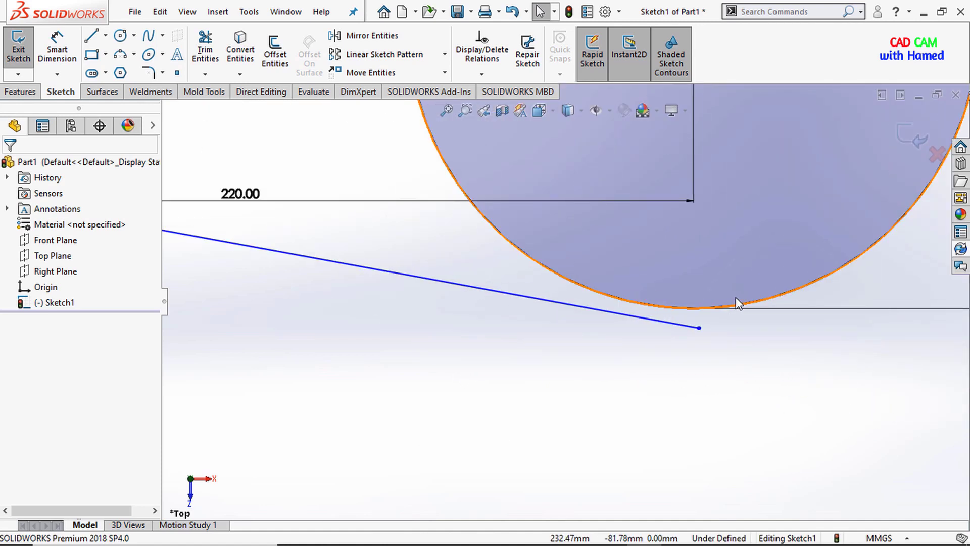
pyautogui.scroll(3, 735, 297)
pyautogui.scroll(-1, 638, 249)
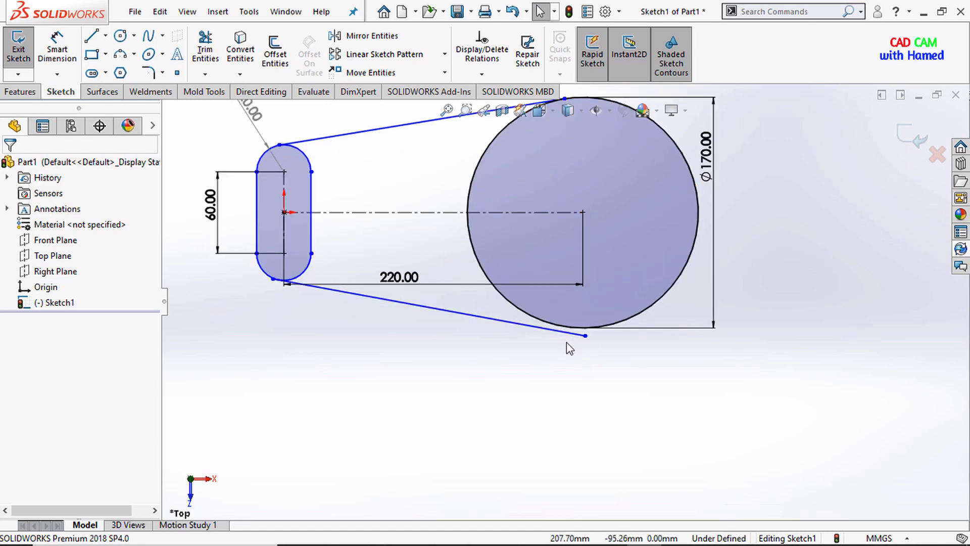
pyautogui.click(554, 333)
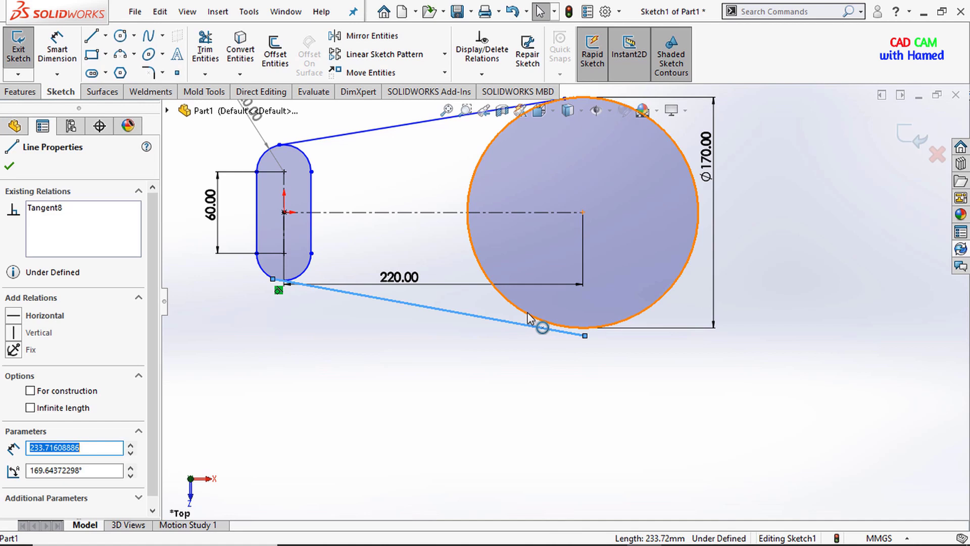
pyautogui.keyDown('ctrl'); pyautogui.click(531, 319); pyautogui.keyUp('ctrl')
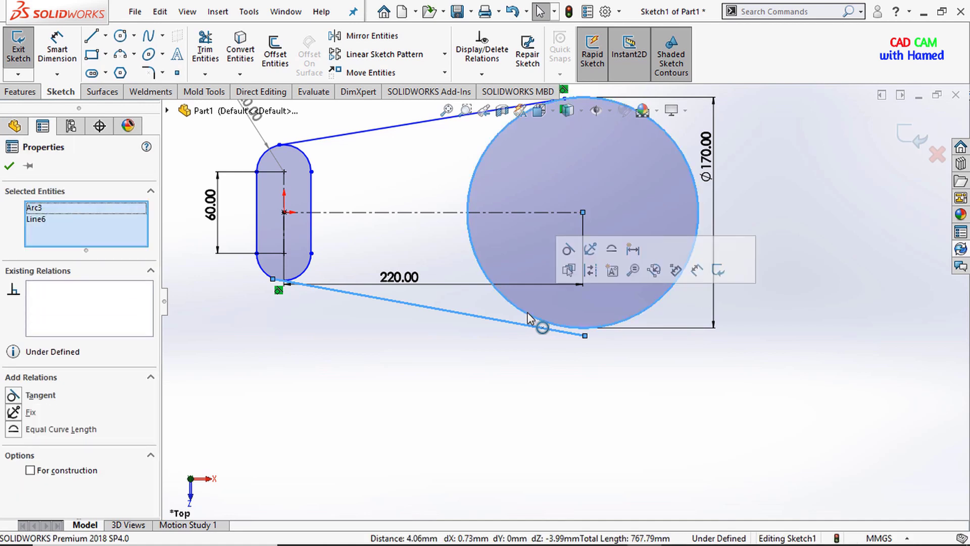
pyautogui.click(569, 255)
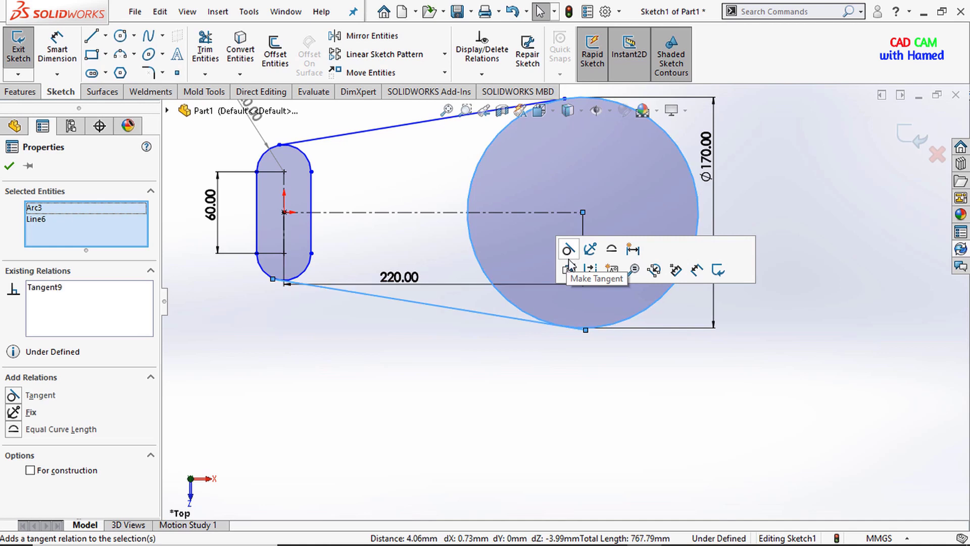
pyautogui.scroll(-2, 571, 322)
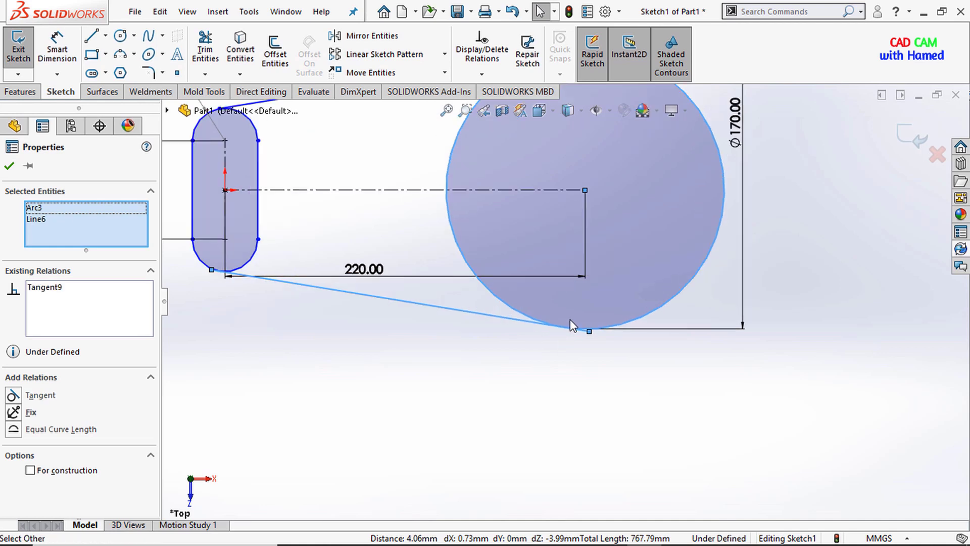
pyautogui.click(9, 167)
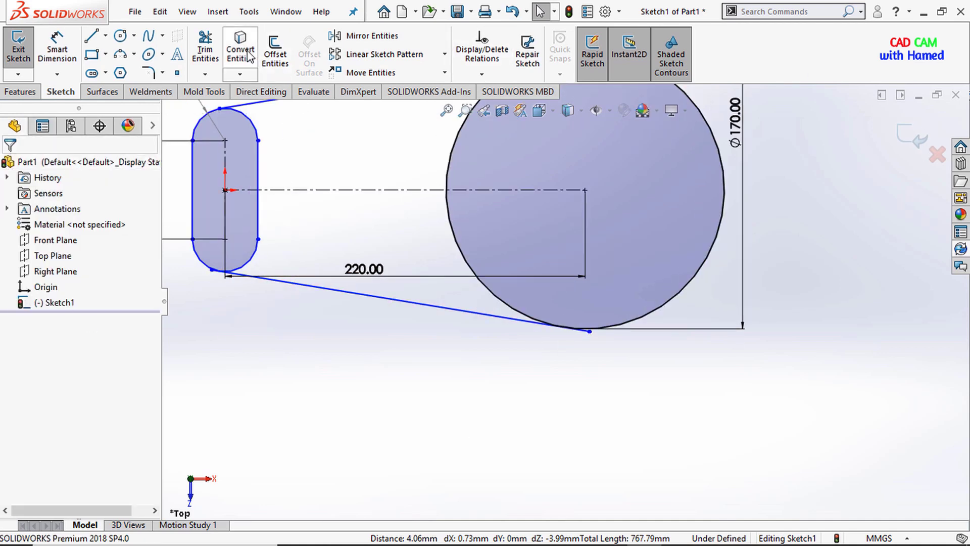
# - Trim the lower line's overhanging stubs past the slot end and past the Ø170 circle
pyautogui.click(205, 51)
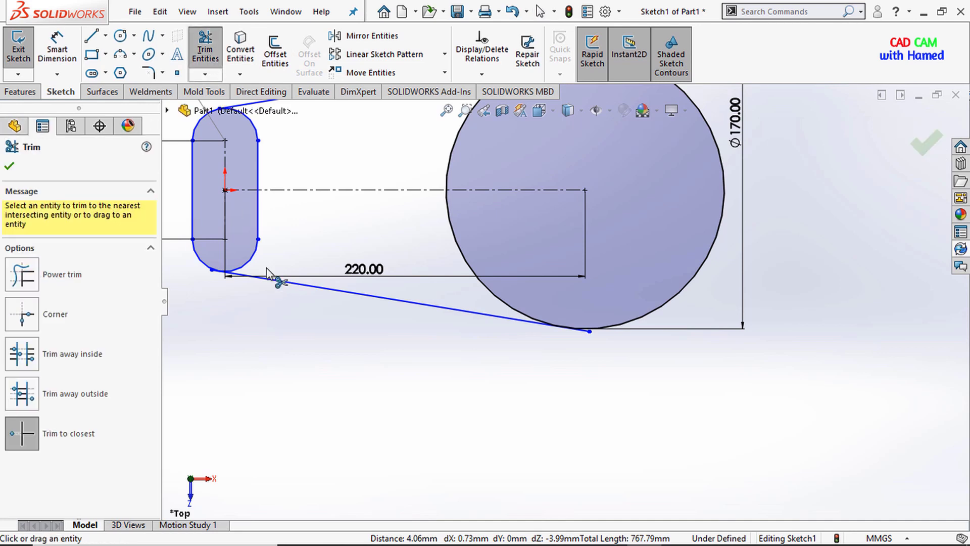
pyautogui.scroll(-3, 268, 276)
pyautogui.scroll(2, 303, 303)
pyautogui.scroll(-2, 347, 329)
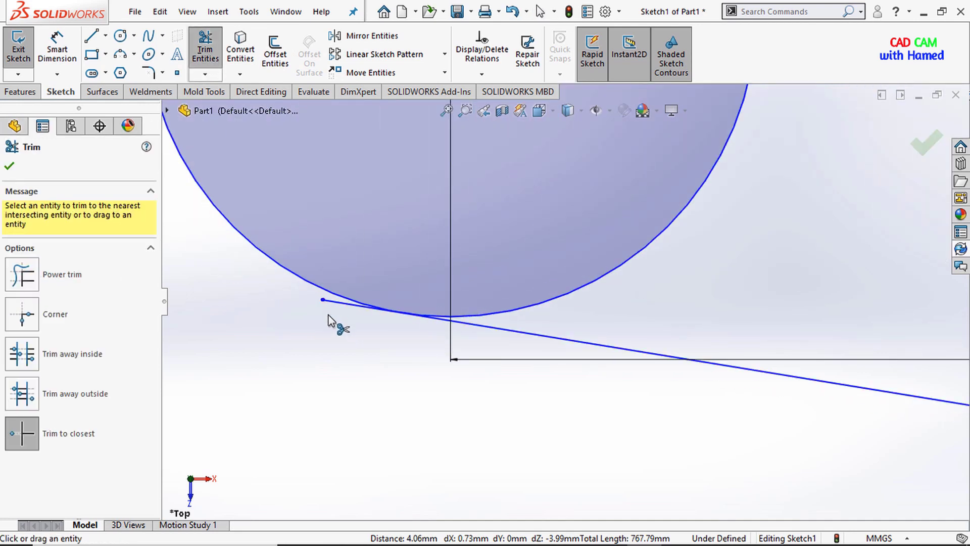
pyautogui.click(329, 306)
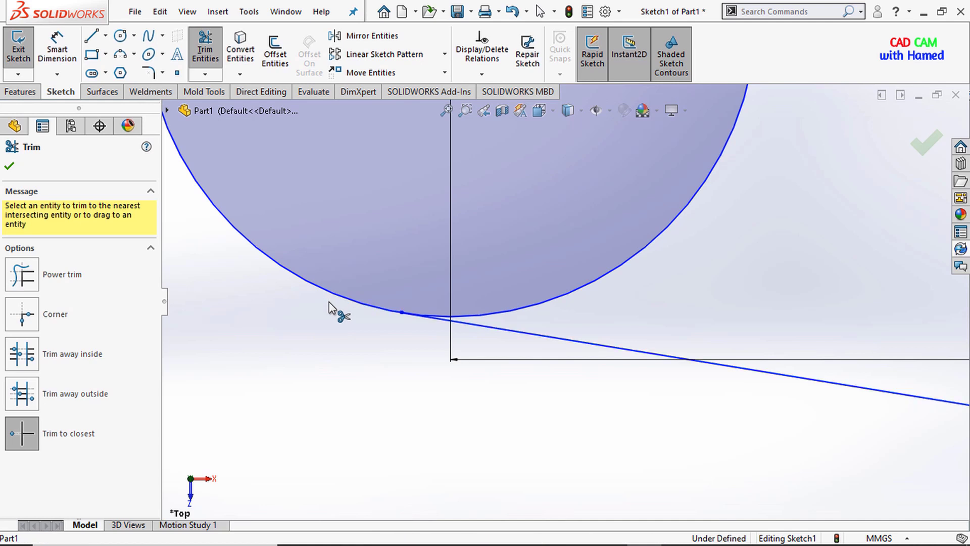
pyautogui.scroll(4, 736, 396)
pyautogui.scroll(-5, 845, 369)
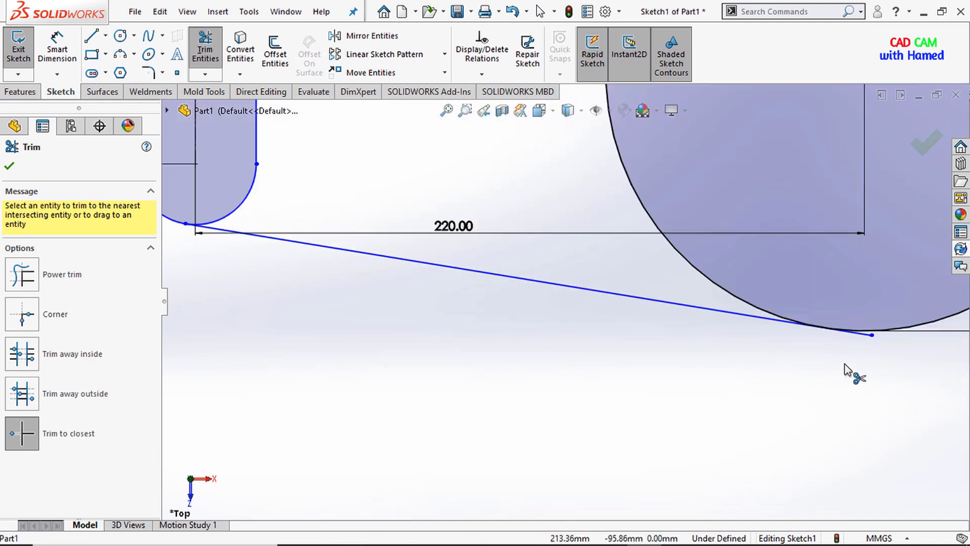
pyautogui.click(763, 329)
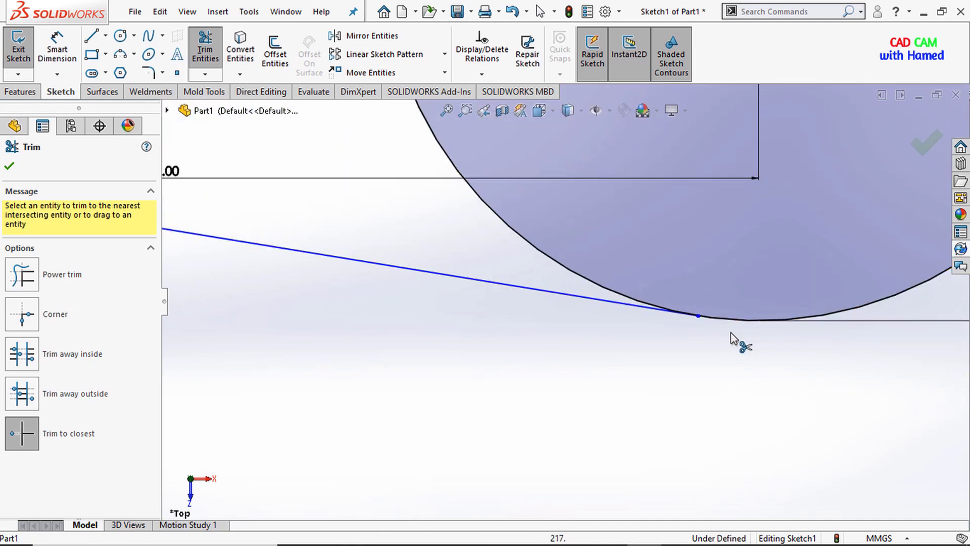
pyautogui.scroll(5, 736, 341)
pyautogui.scroll(-2, 539, 238)
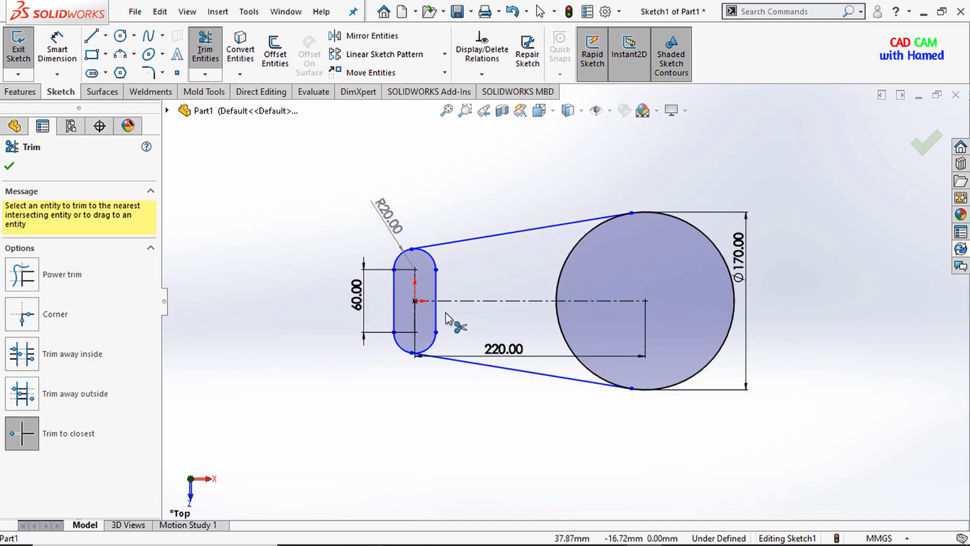
# - Finish trimming and give the slot's lower arc an R20 radius dimension
pyautogui.click(10, 169)
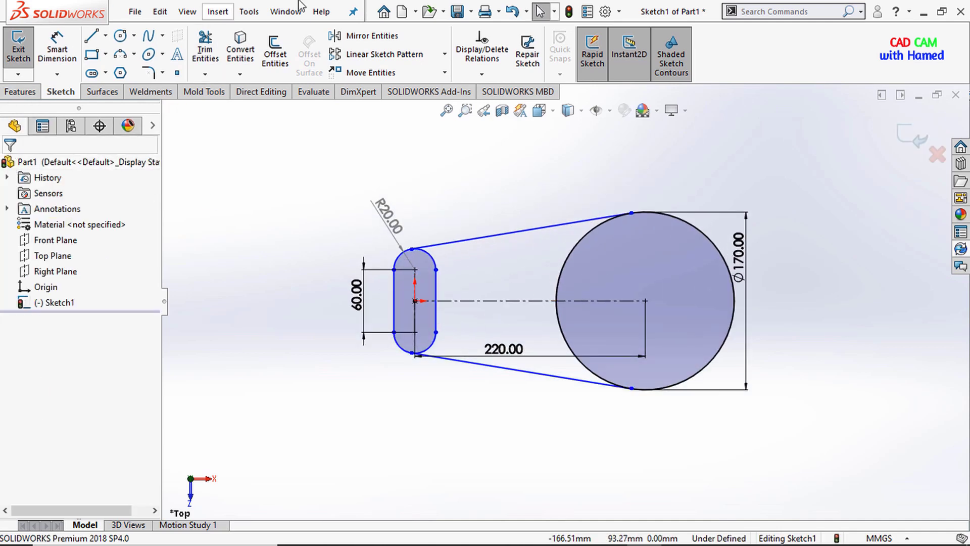
pyautogui.scroll(-2, 627, 349)
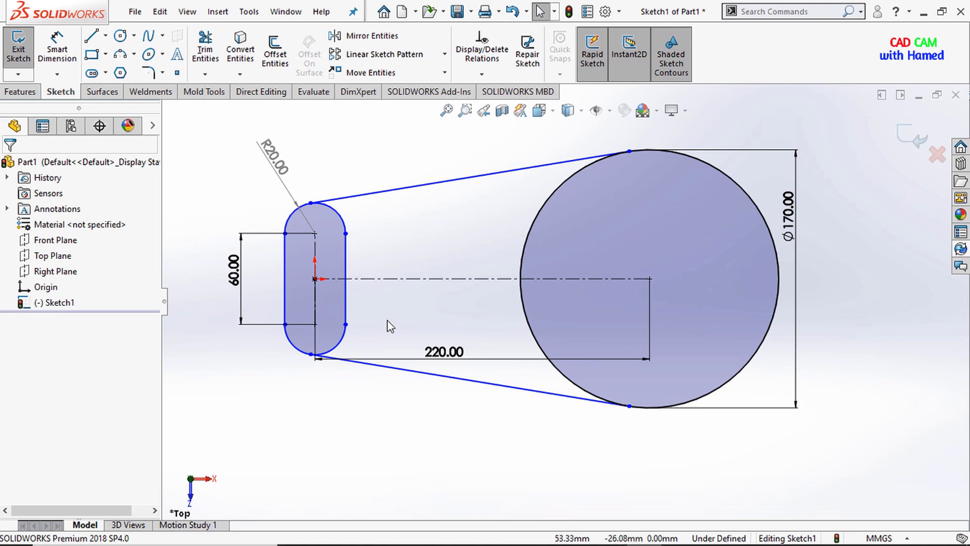
pyautogui.click(57, 51)
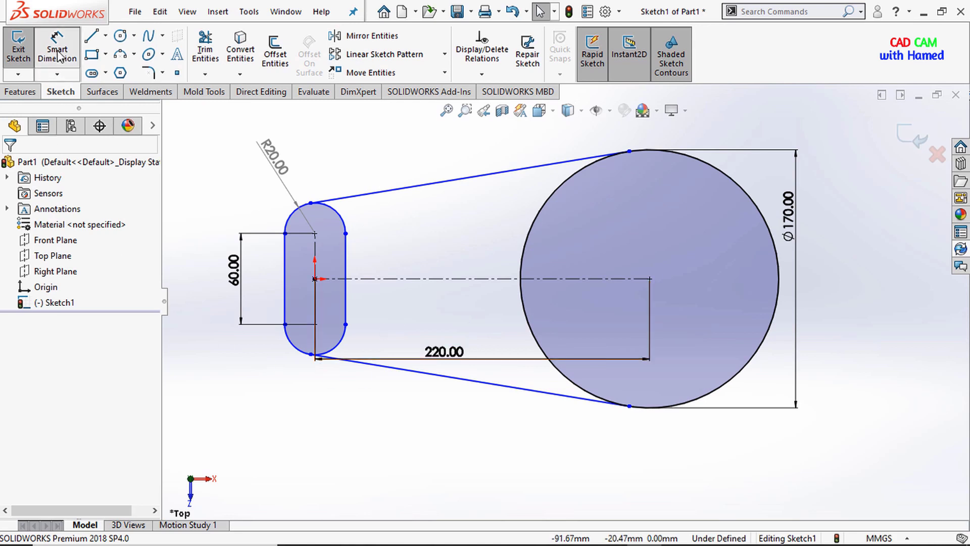
pyautogui.click(295, 356)
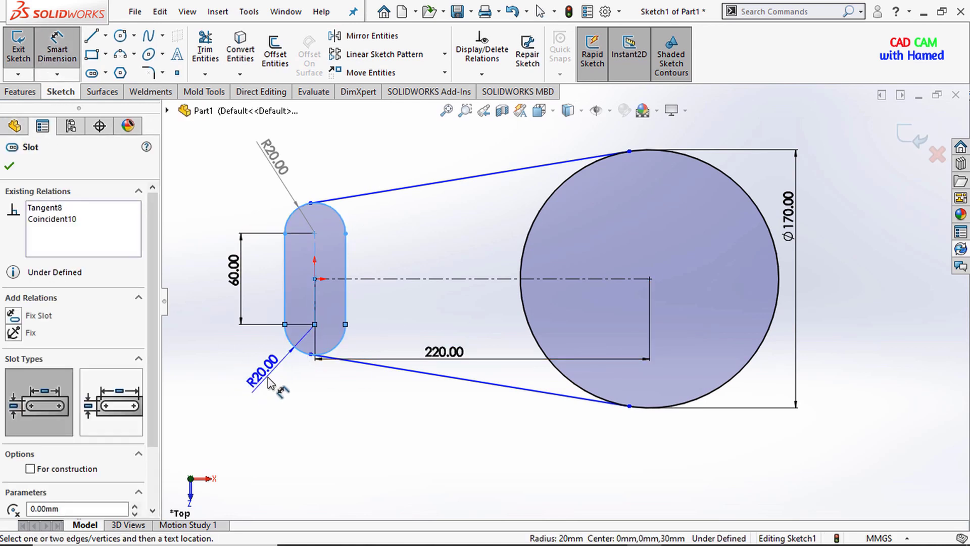
pyautogui.click(268, 382)
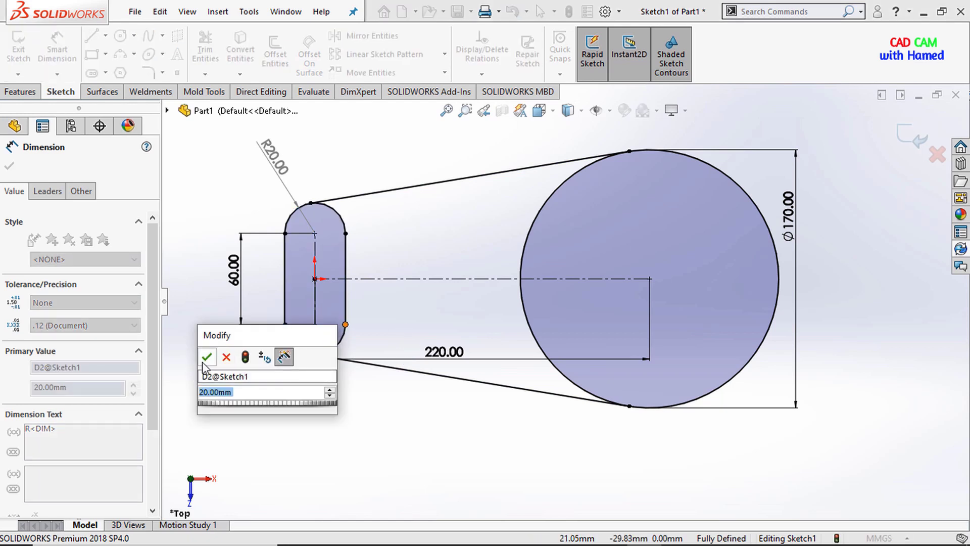
pyautogui.click(207, 357)
pyautogui.scroll(1, 556, 348)
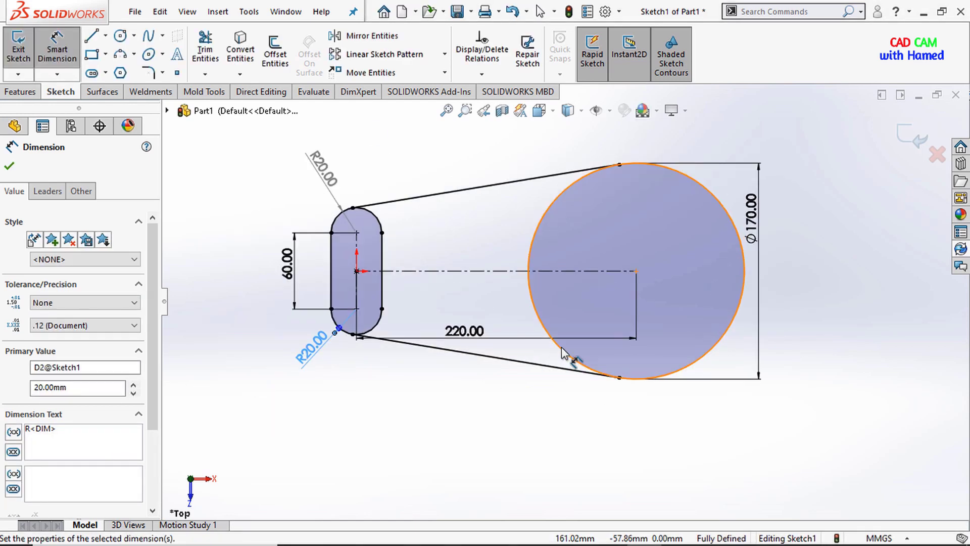
pyautogui.scroll(1, 562, 353)
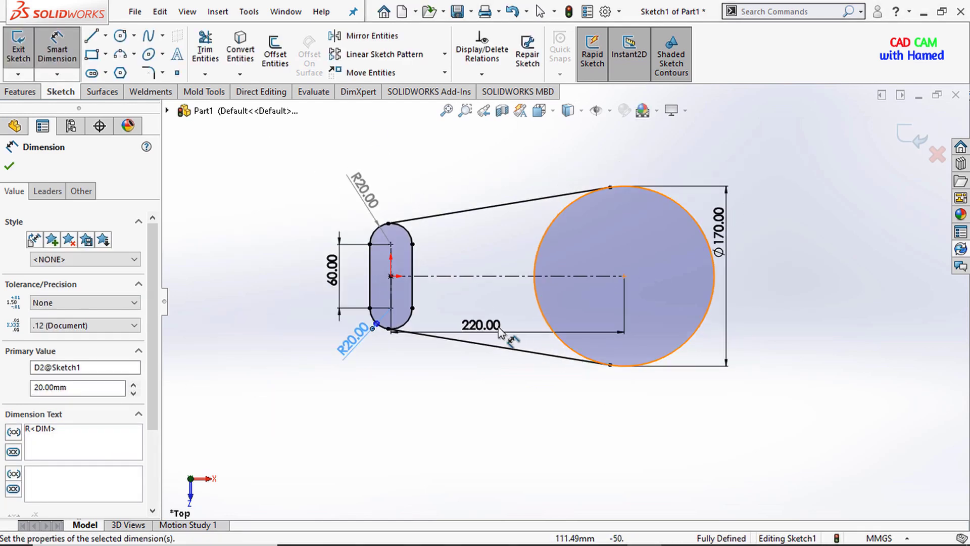
pyautogui.click(10, 167)
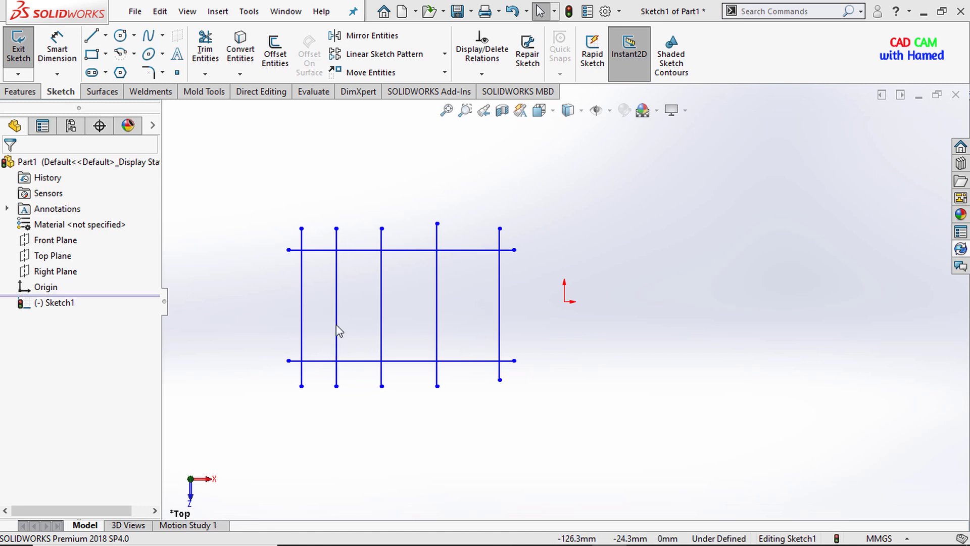
# - Start Trim Entities on the grid of two horizontal and five vertical lines
pyautogui.click(212, 53)
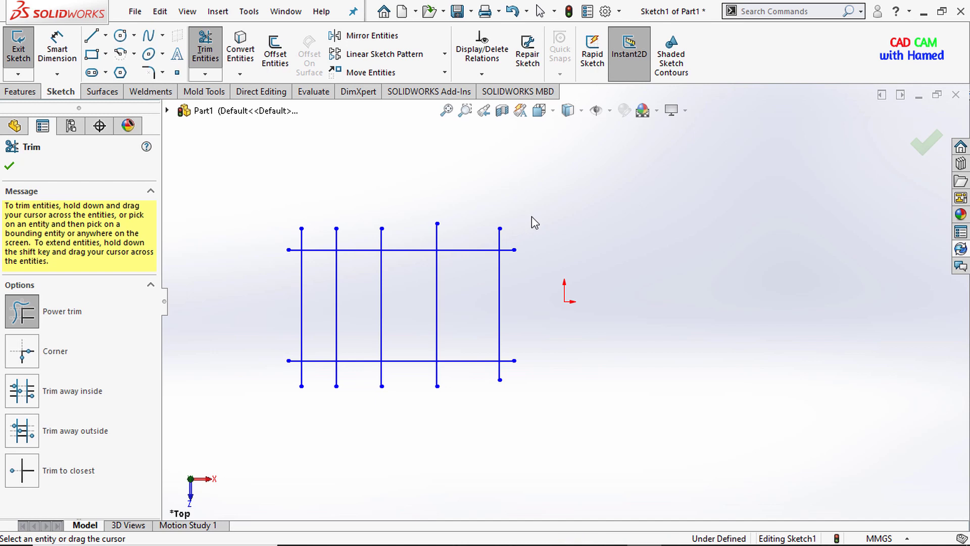
pyautogui.moveTo(531, 216)
pyautogui.mouseDown()
pyautogui.moveTo(450, 242)
pyautogui.moveTo(283, 242)
pyautogui.moveTo(288, 256)
pyautogui.mouseUp()
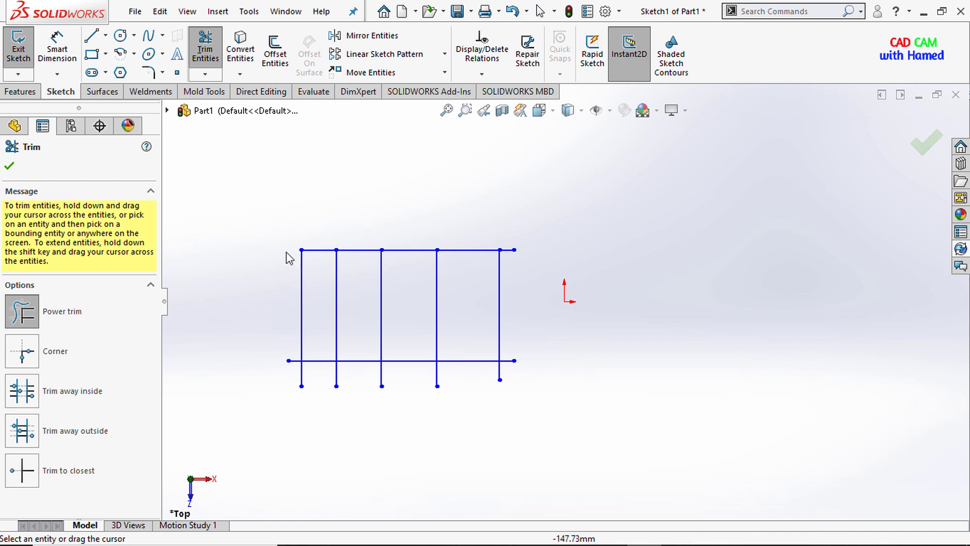
pyautogui.click(8, 167)
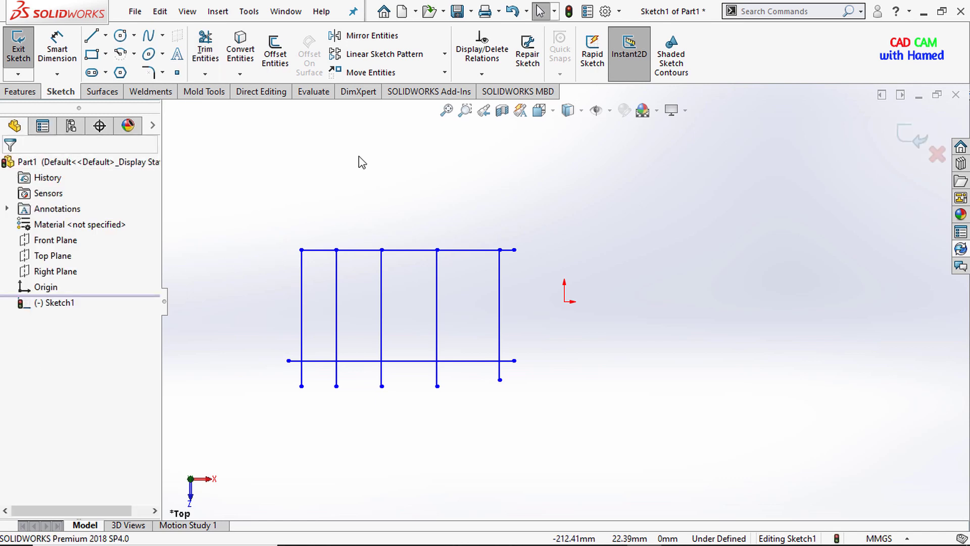
pyautogui.click(512, 12)
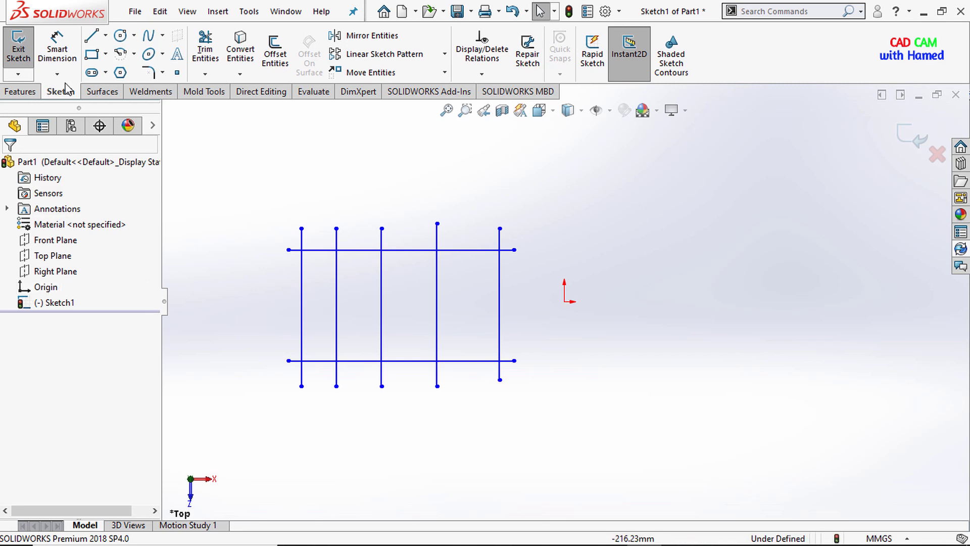
pyautogui.click(202, 59)
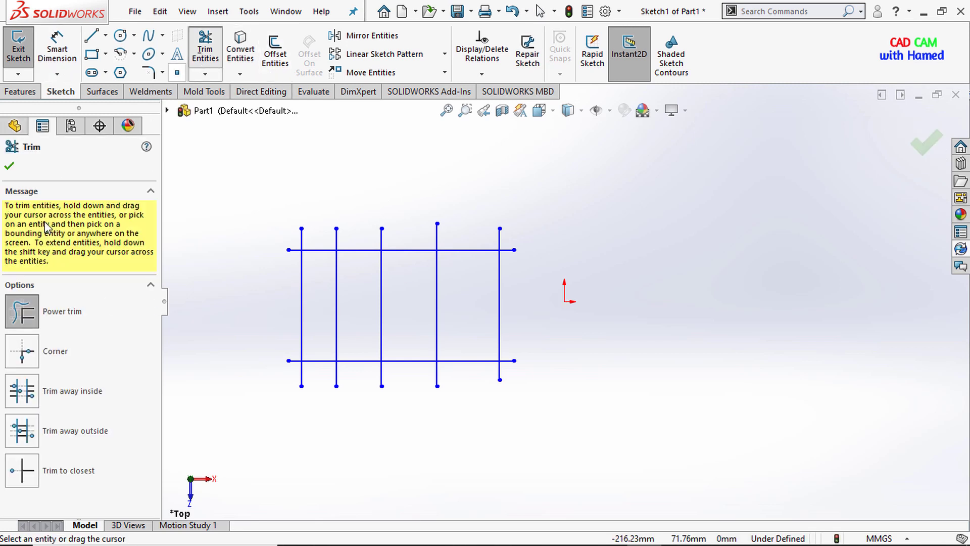
# - Corner-trim the right vertical with the top, bottom and short horizontal lines
pyautogui.click(26, 358)
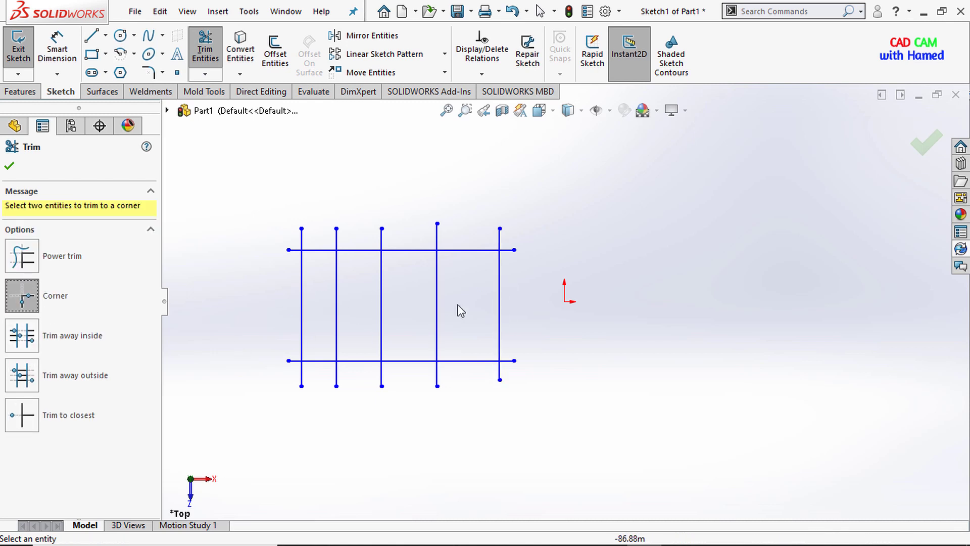
pyautogui.click(487, 250)
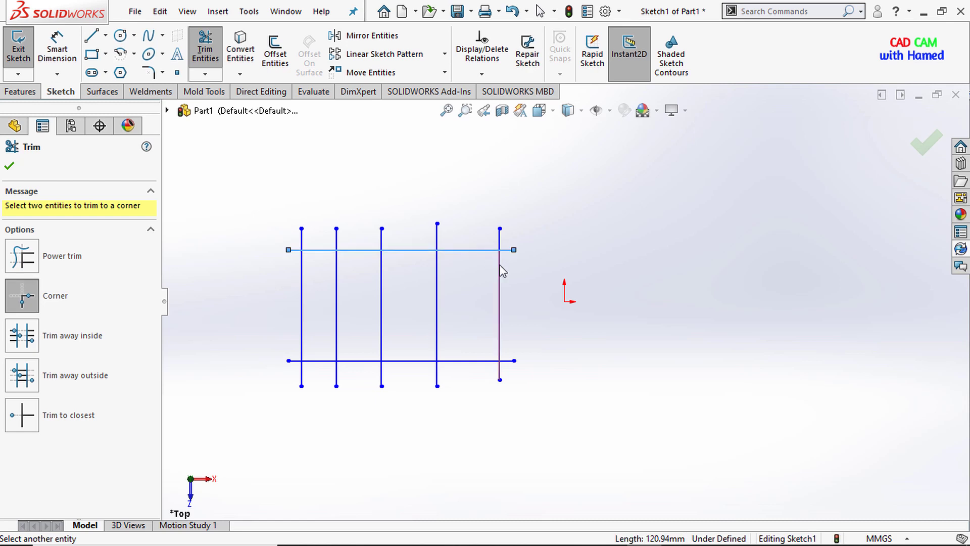
pyautogui.click(502, 268)
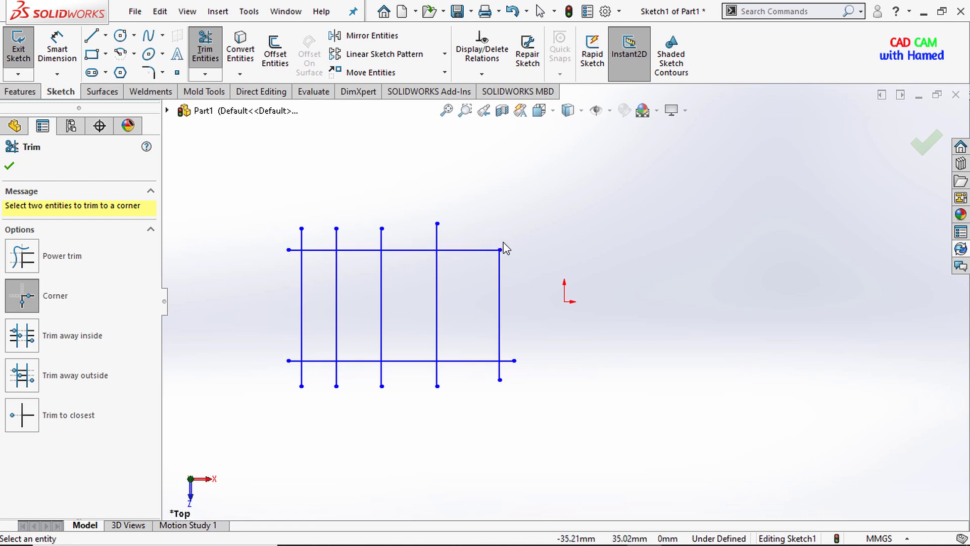
pyautogui.scroll(-3, 515, 379)
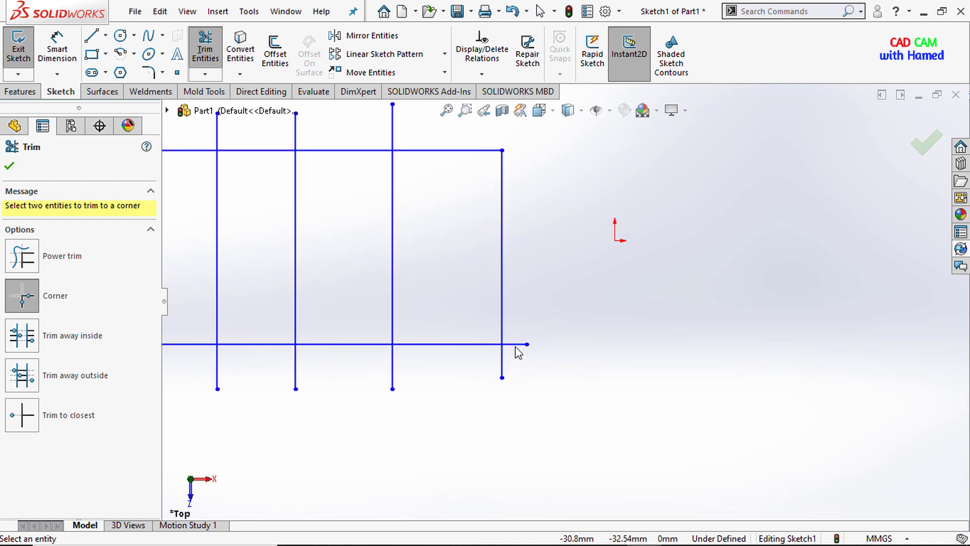
pyautogui.click(519, 352)
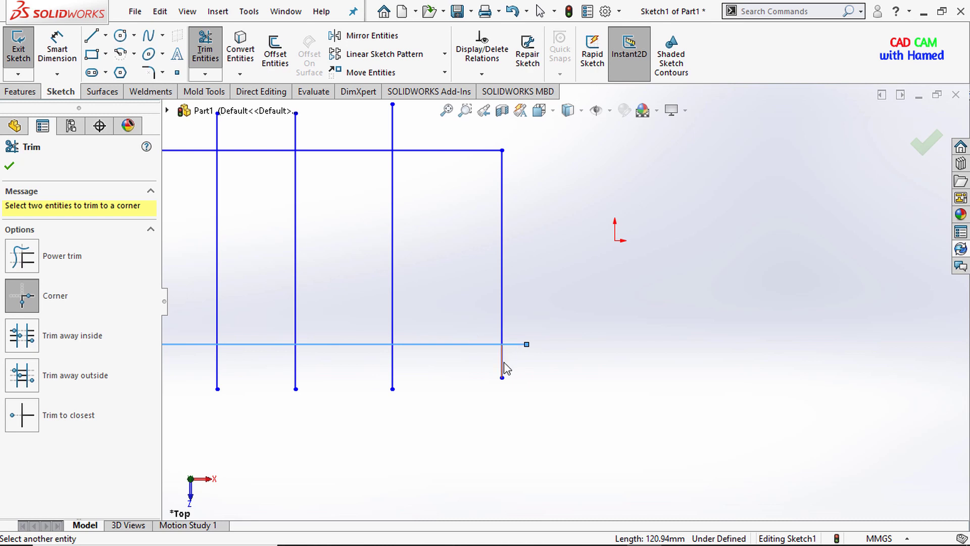
pyautogui.click(503, 363)
pyautogui.scroll(3, 484, 336)
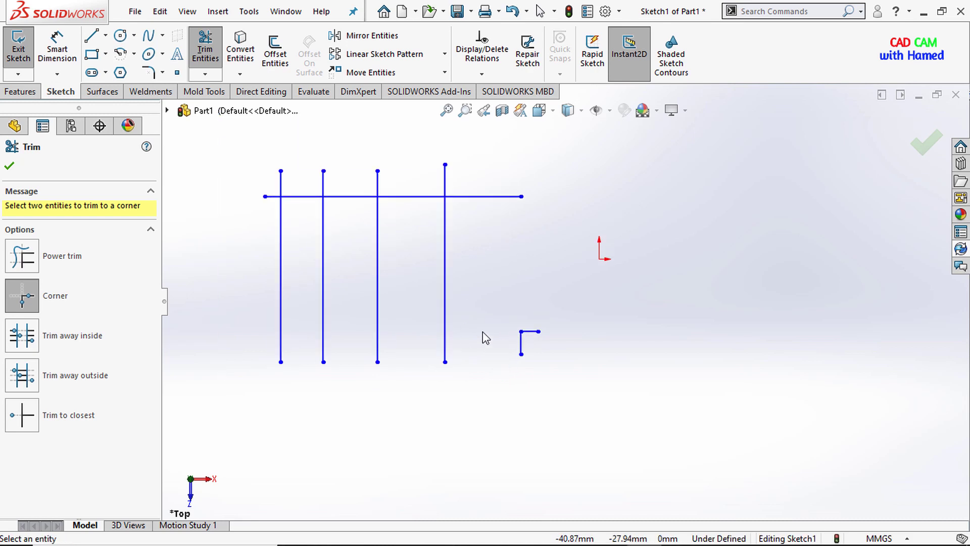
pyautogui.click(526, 332)
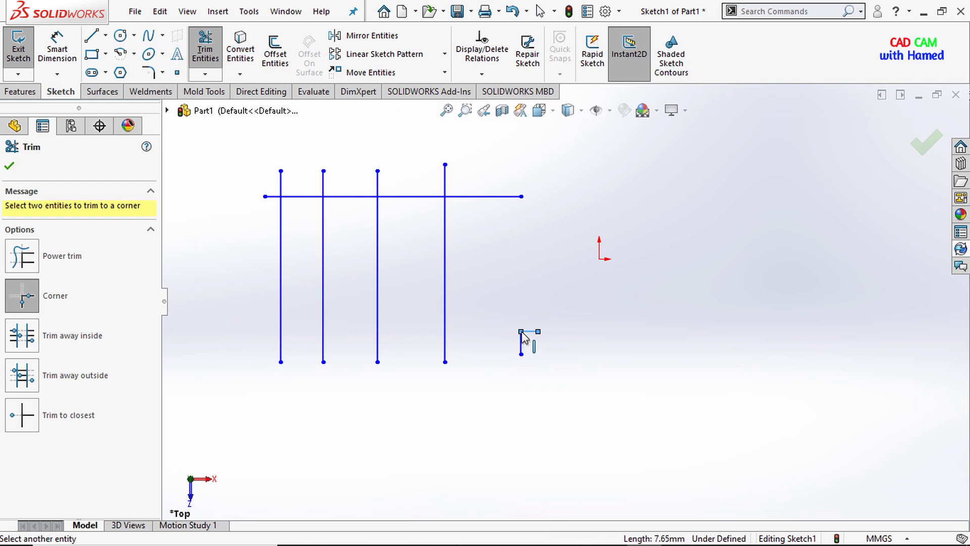
pyautogui.click(281, 334)
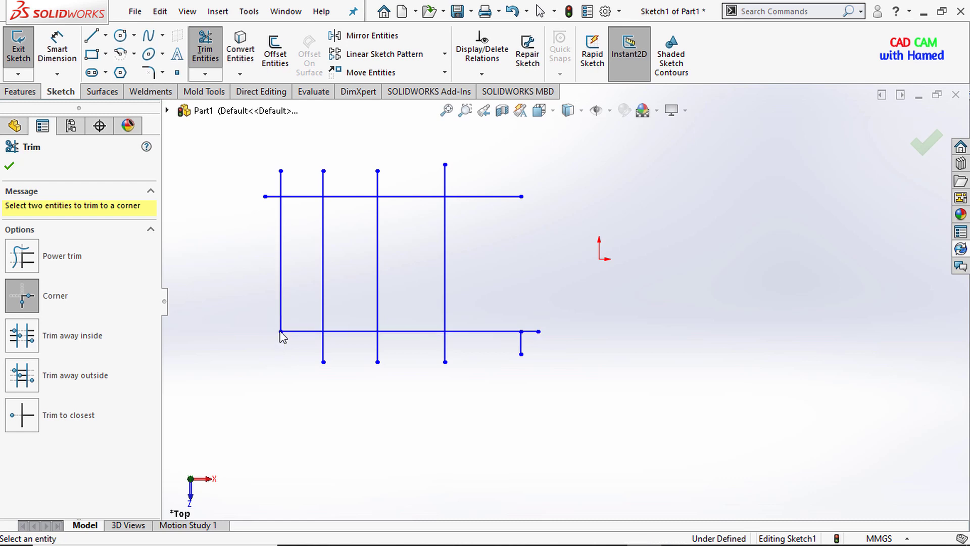
pyautogui.click(520, 341)
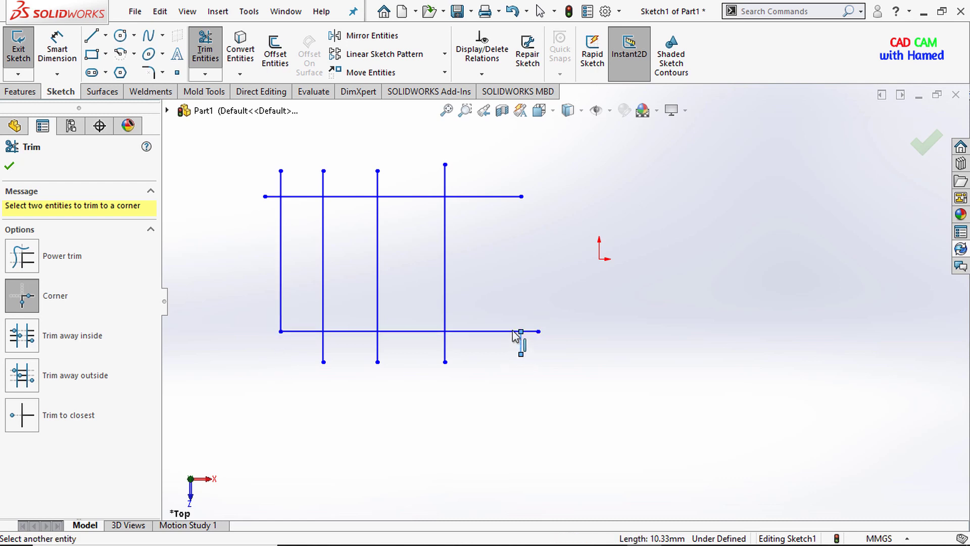
pyautogui.click(512, 197)
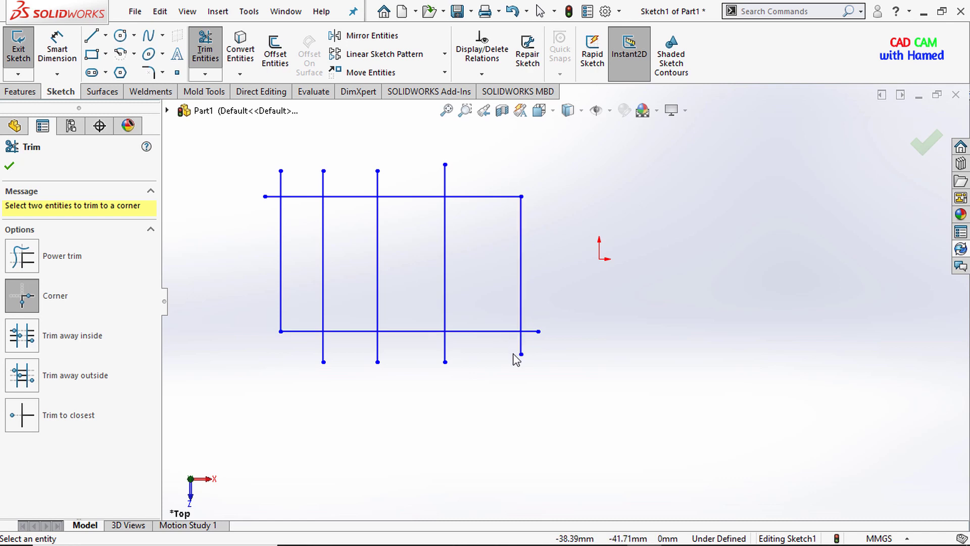
# - Undo four edits to restore the full right vertical line, then restart Trim
pyautogui.press('Escape')
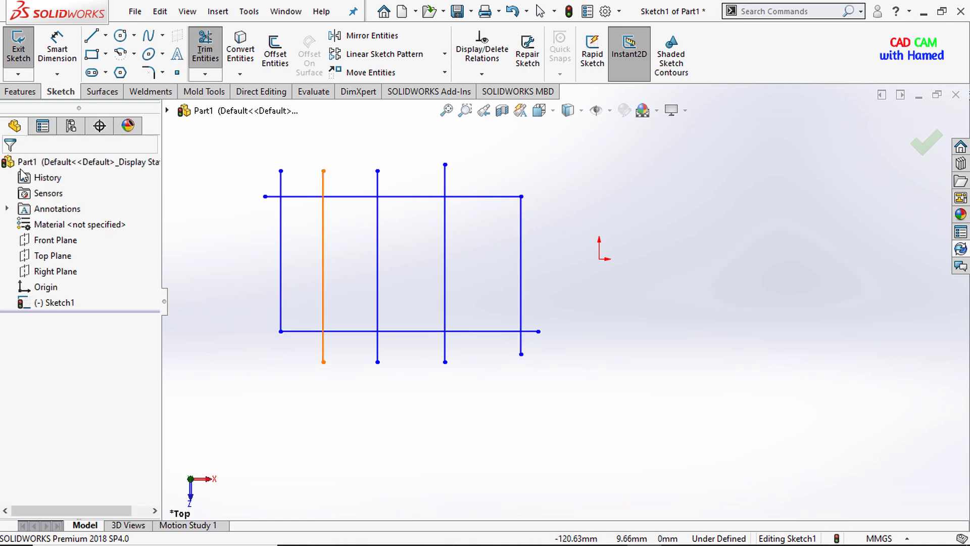
pyautogui.click(512, 11)
pyautogui.click(512, 11)
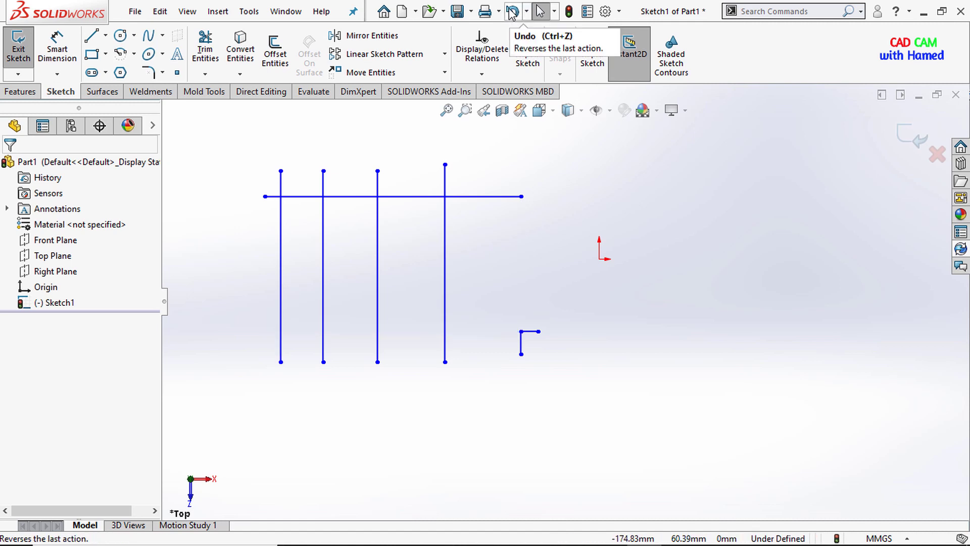
pyautogui.click(512, 11)
pyautogui.click(511, 11)
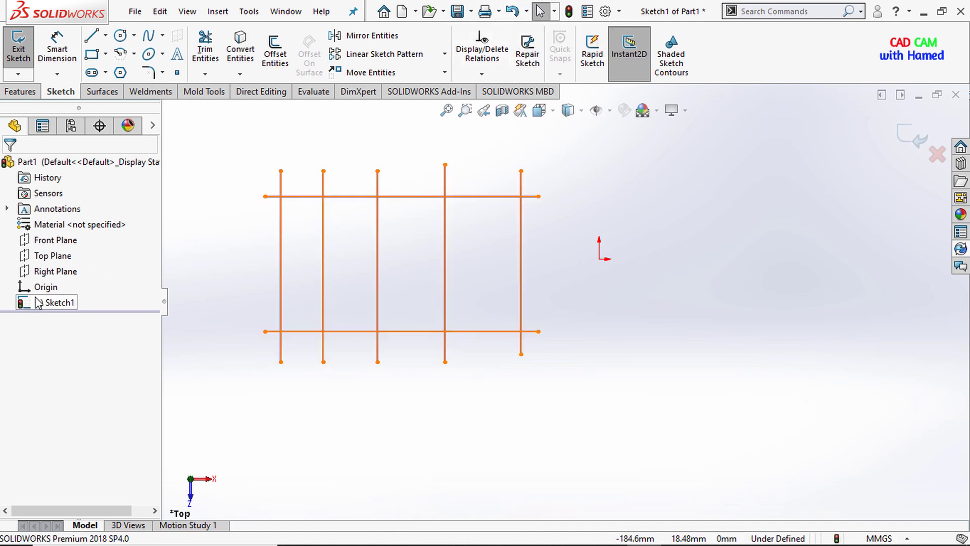
pyautogui.click(205, 49)
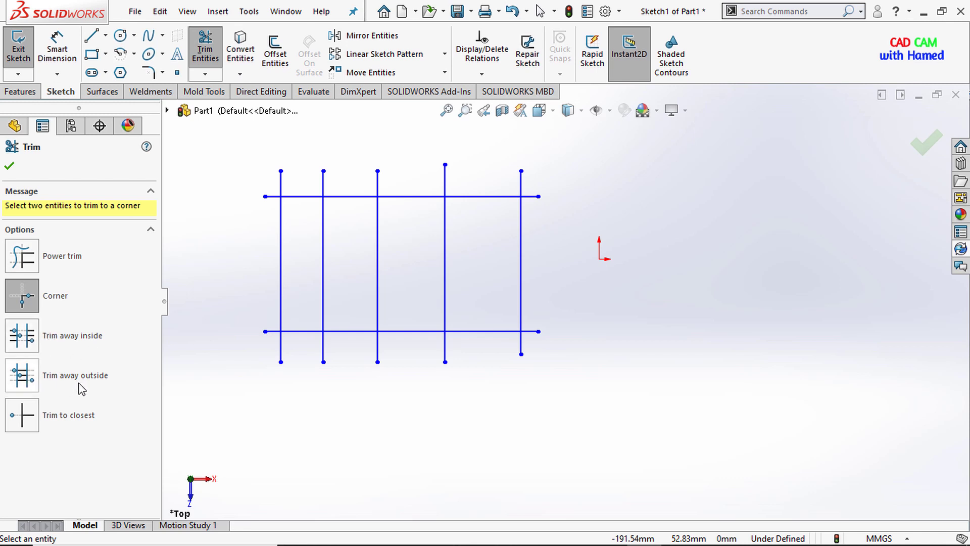
# - Trim away inside: remove four vertical lines' middles between the top and bottom horizontals
pyautogui.click(31, 344)
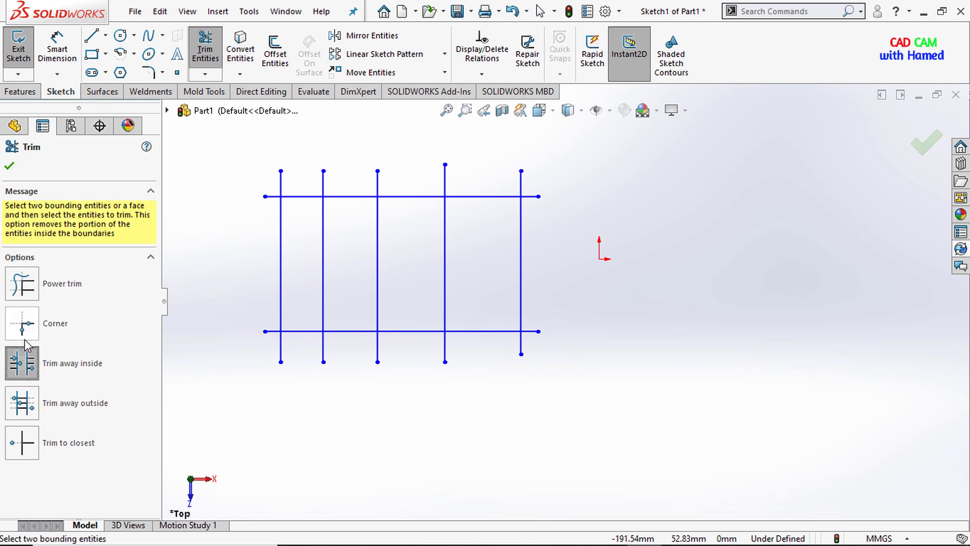
pyautogui.click(342, 197)
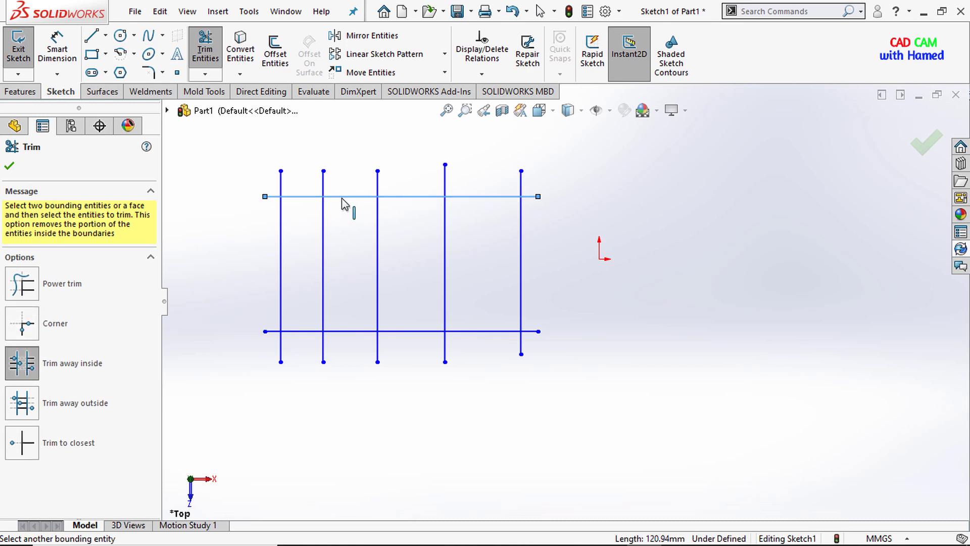
pyautogui.click(354, 332)
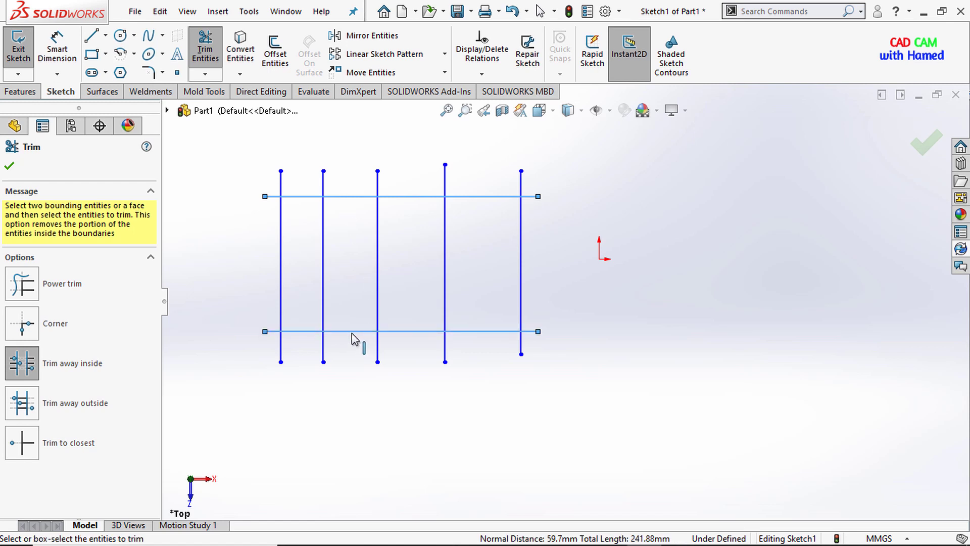
pyautogui.click(323, 185)
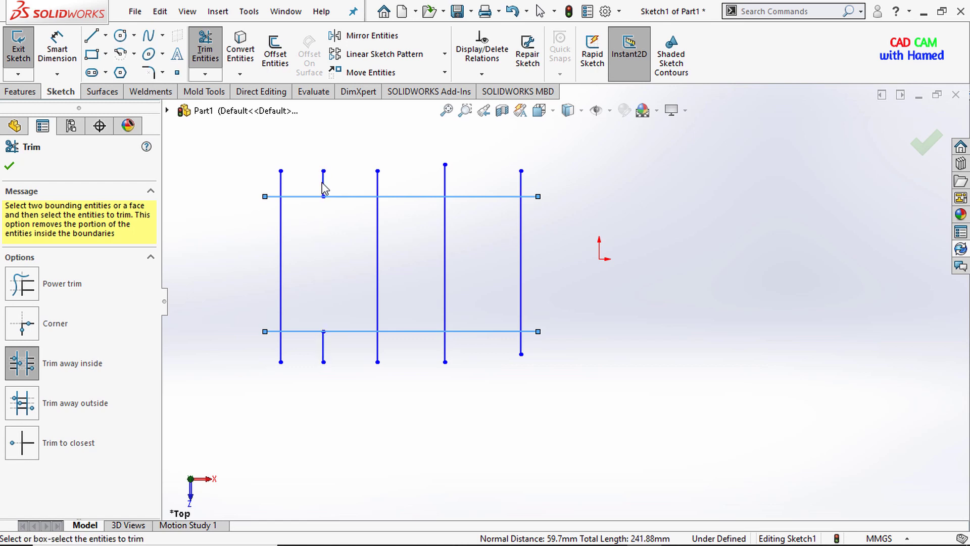
pyautogui.click(380, 186)
pyautogui.click(445, 180)
pyautogui.click(522, 344)
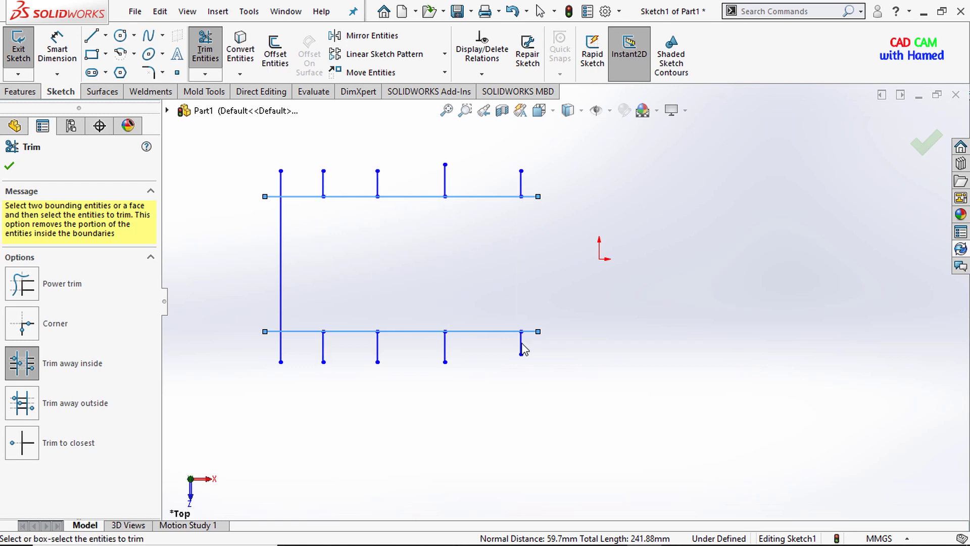
pyautogui.click(9, 166)
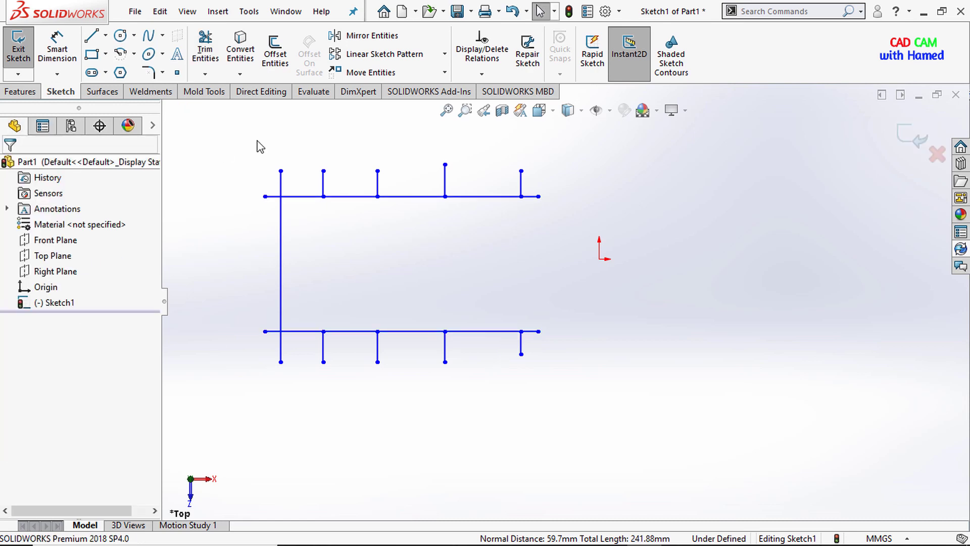
# - Undo the inside trims and restart Trim Entities
pyautogui.click(513, 12)
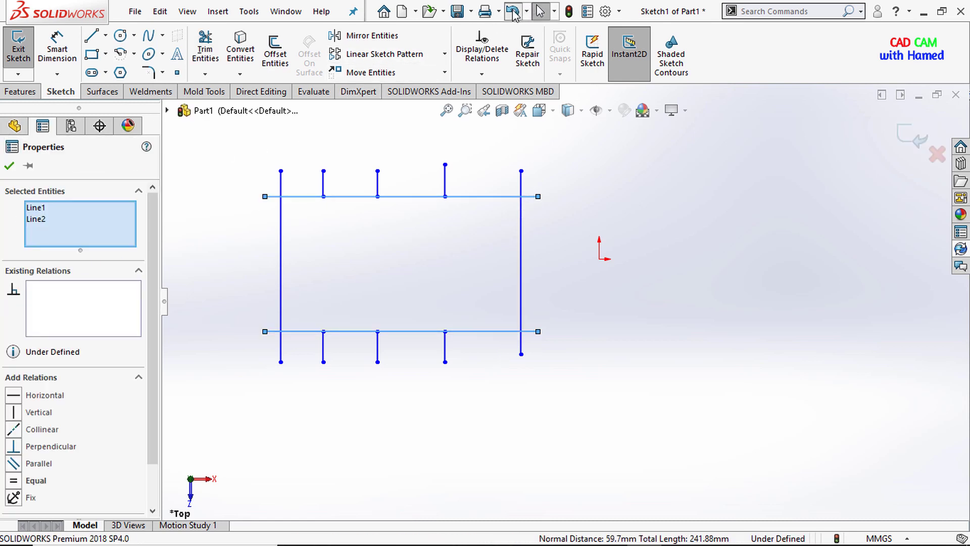
pyautogui.click(514, 13)
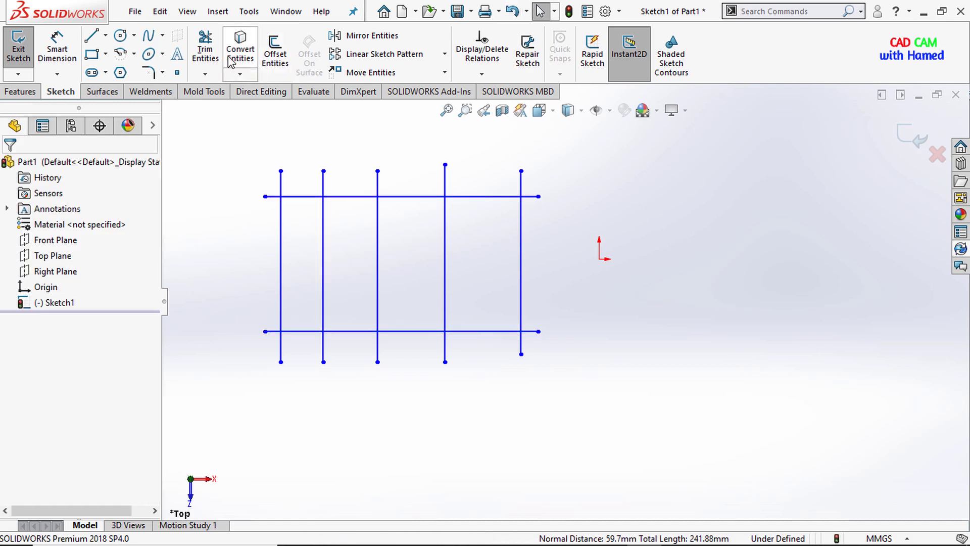
pyautogui.click(205, 50)
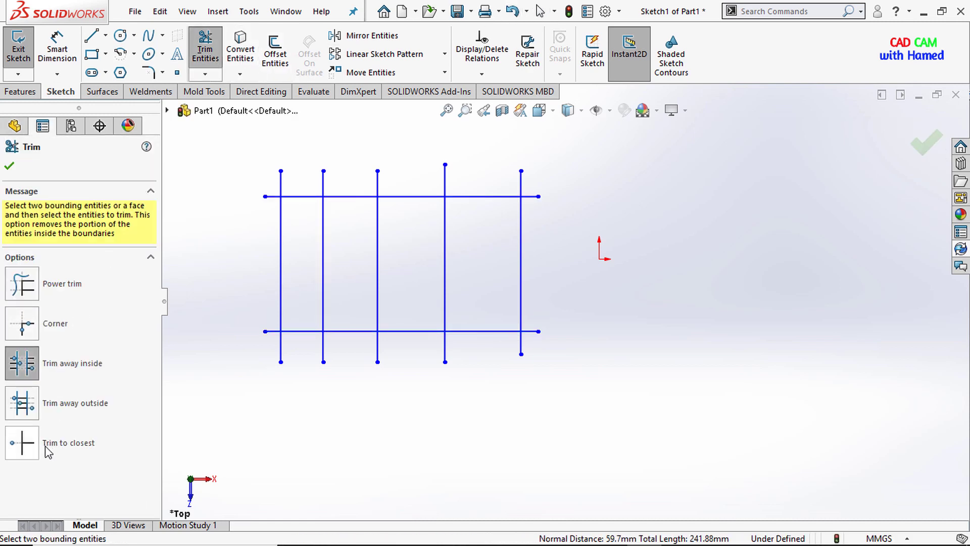
# - With Trim to closest, remove three lower stubs and the first vertical's middle section
pyautogui.click(22, 442)
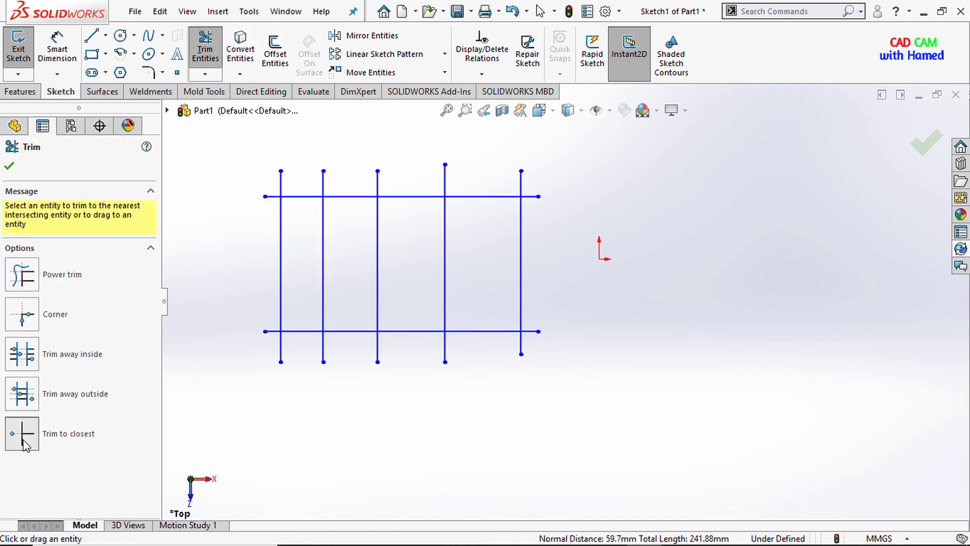
pyautogui.click(281, 354)
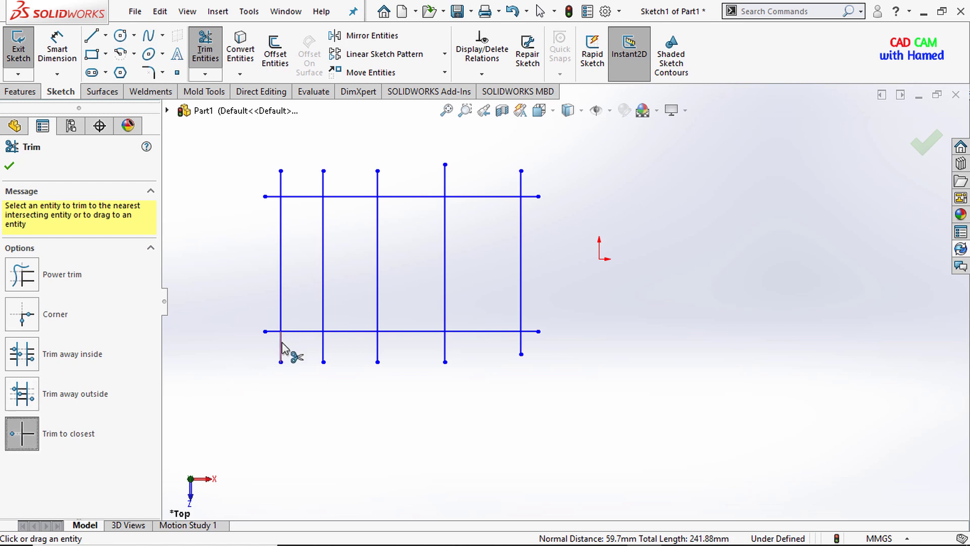
pyautogui.click(324, 354)
pyautogui.click(378, 349)
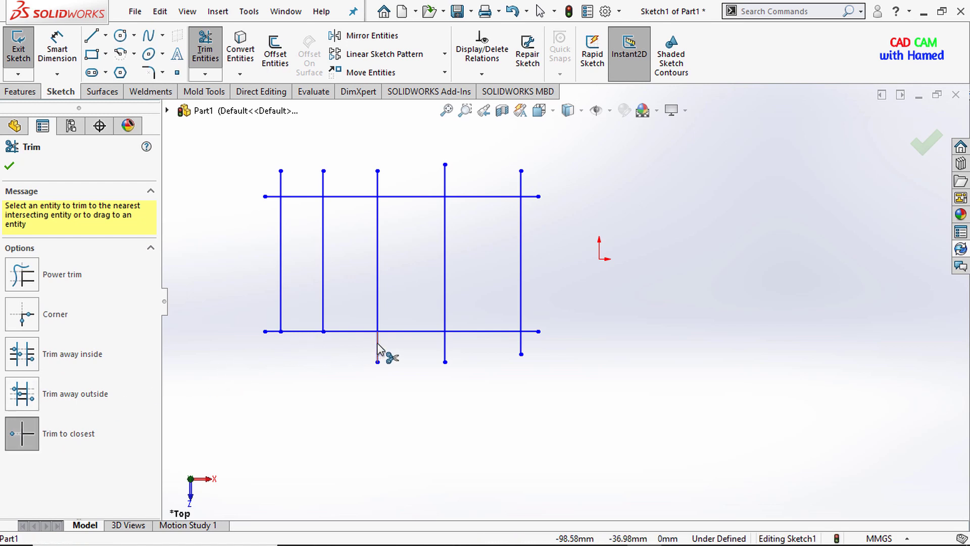
pyautogui.click(282, 258)
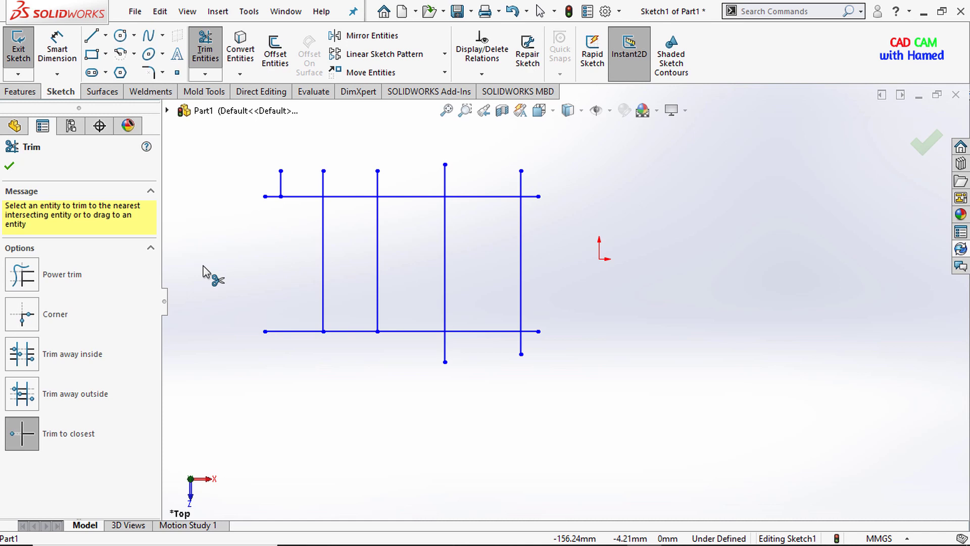
pyautogui.click(9, 166)
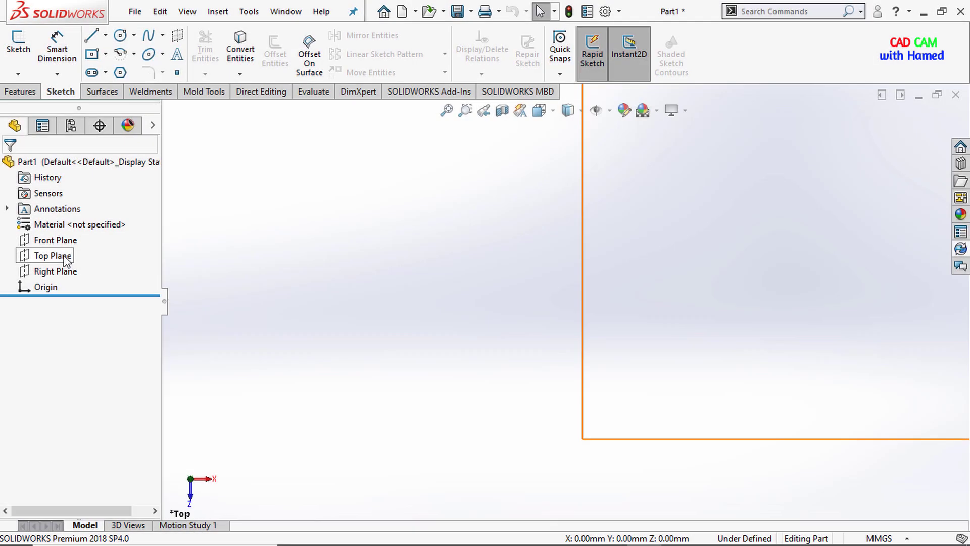
# - Set the view Normal To the Top Plane
pyautogui.rightClick(65, 257)
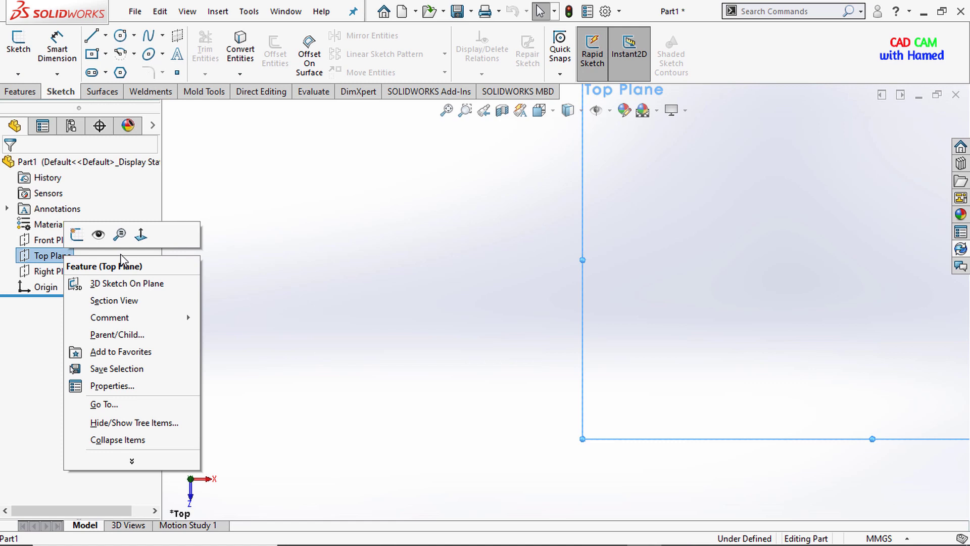
pyautogui.click(140, 235)
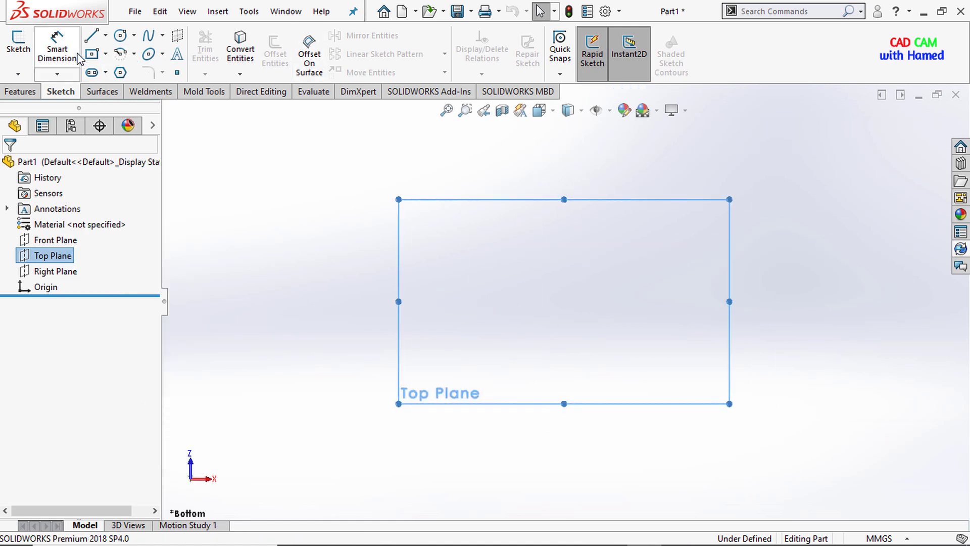
# - Draw a center rectangle centred on the origin
pyautogui.click(105, 54)
pyautogui.click(132, 89)
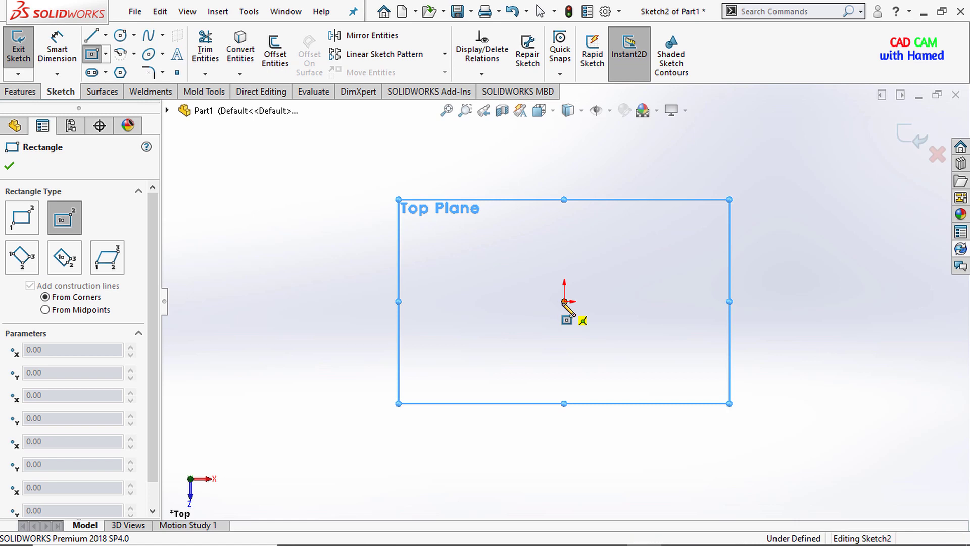
pyautogui.click(564, 302)
pyautogui.click(396, 209)
pyautogui.rightClick(348, 179)
pyautogui.click(356, 181)
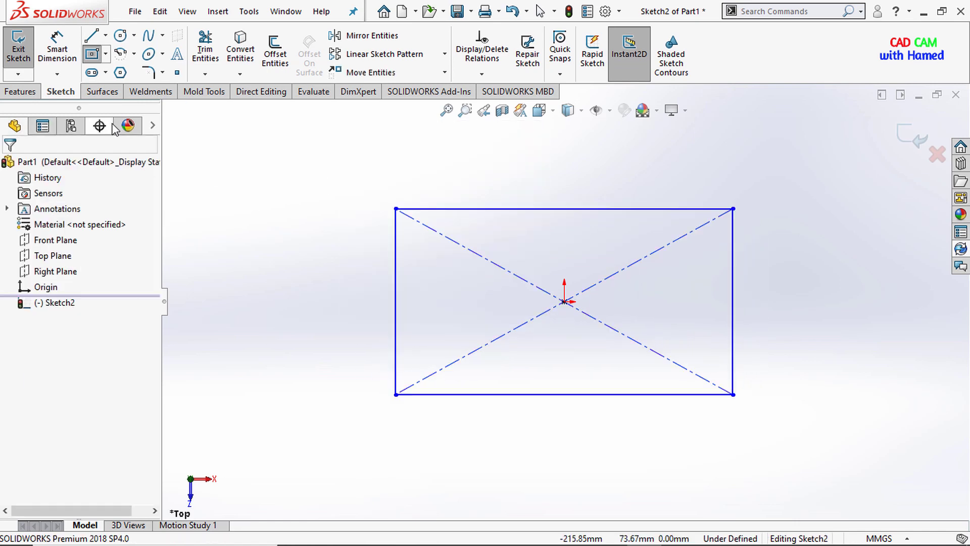
# - Dimension the rectangle 40 mm wide and 30 mm tall
pyautogui.click(73, 55)
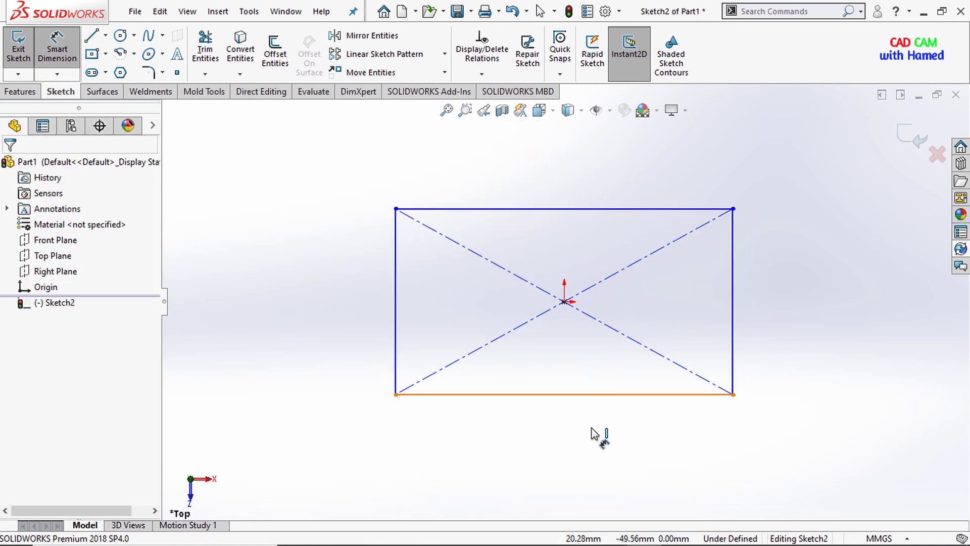
pyautogui.click(602, 395)
pyautogui.click(575, 455)
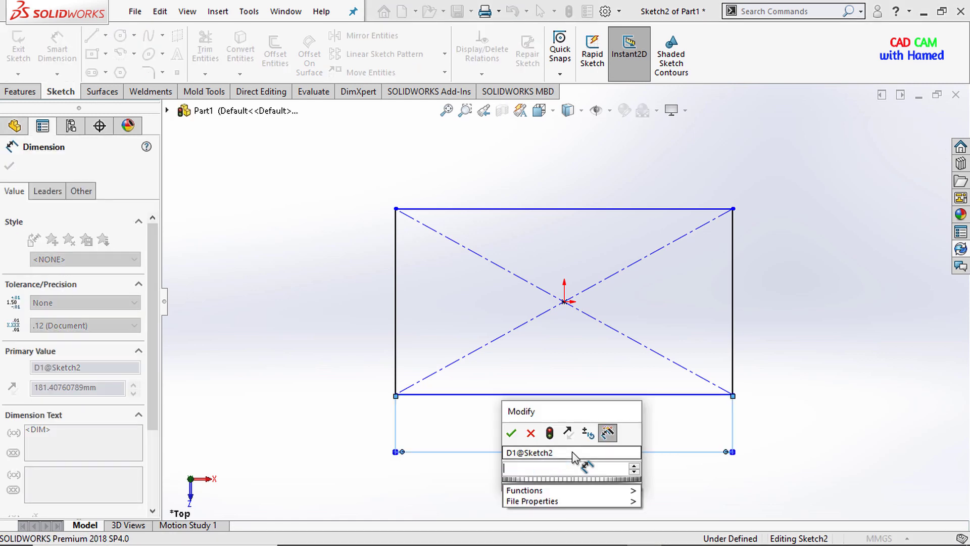
pyautogui.write('40')
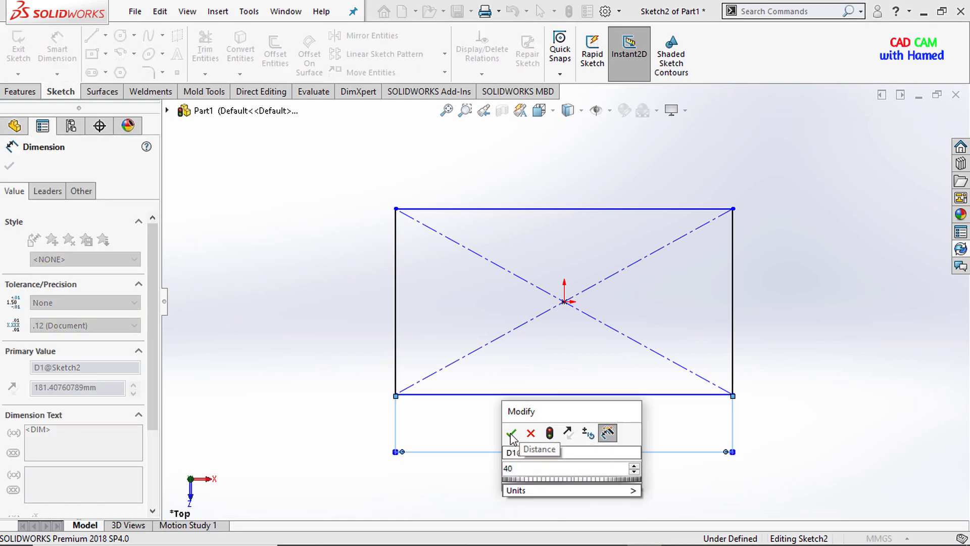
pyautogui.click(511, 432)
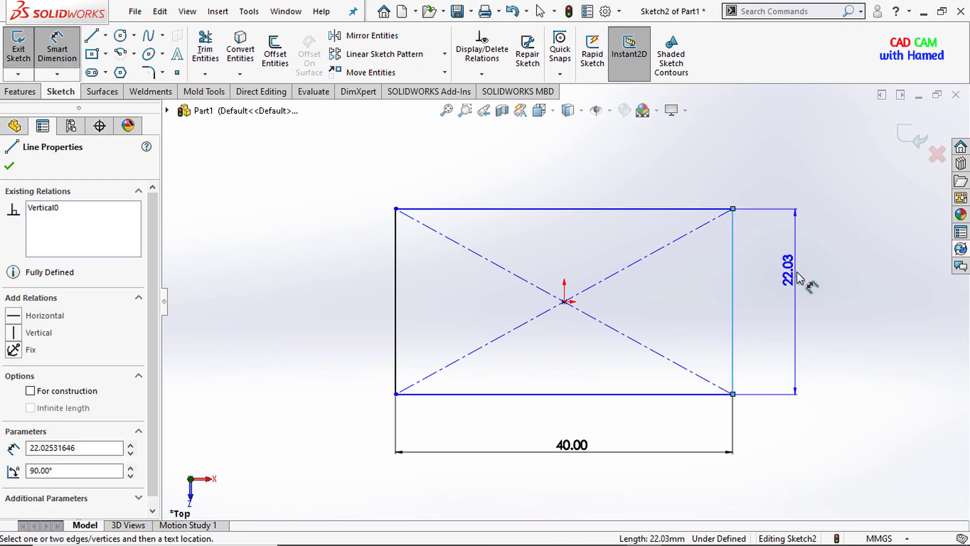
pyautogui.click(799, 277)
pyautogui.write('30')
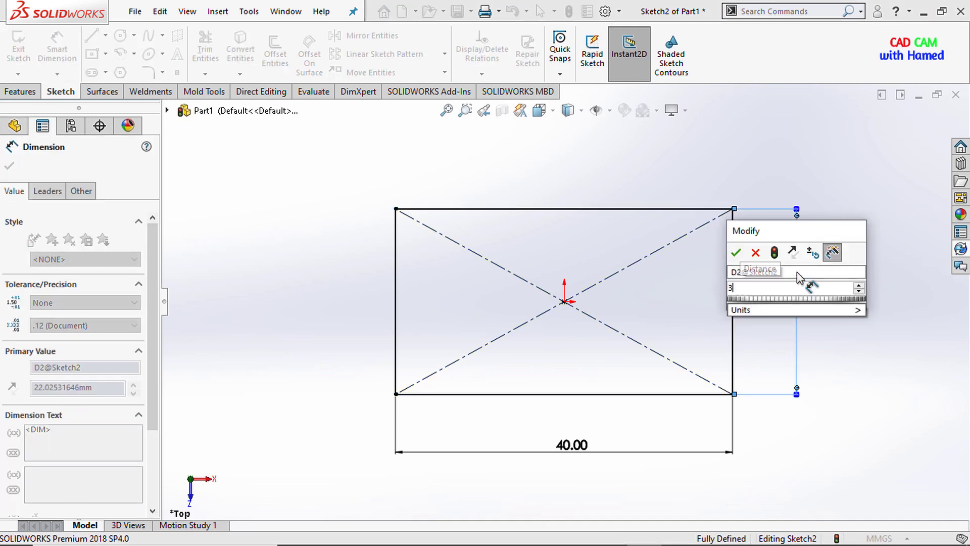
pyautogui.click(735, 253)
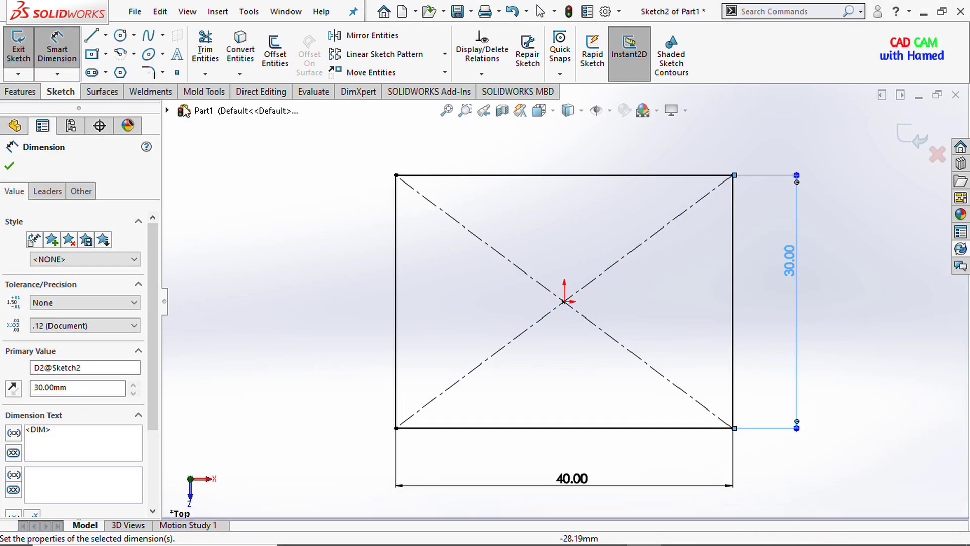
# - Draw a three-line rectangular notch running inward from the rectangle's right edge
pyautogui.click(105, 34)
pyautogui.click(112, 54)
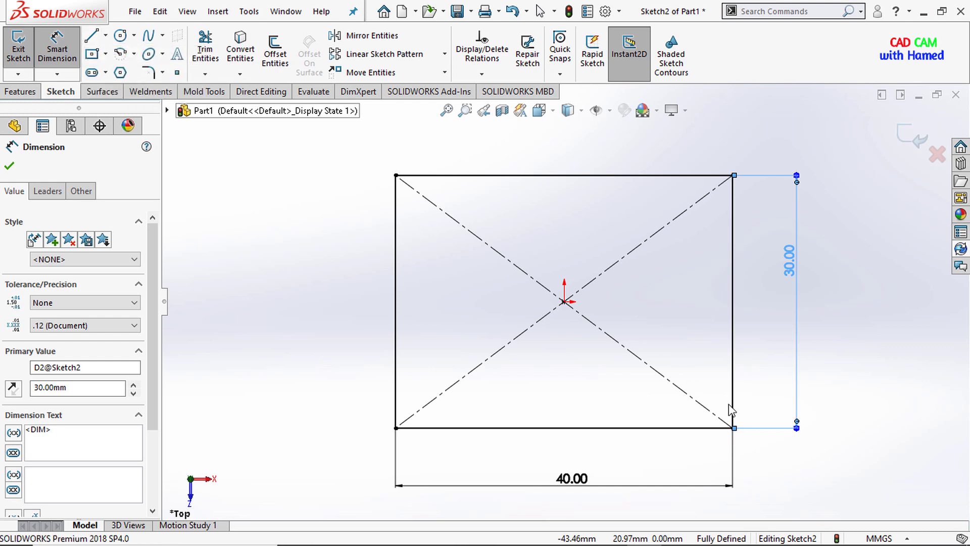
pyautogui.click(733, 344)
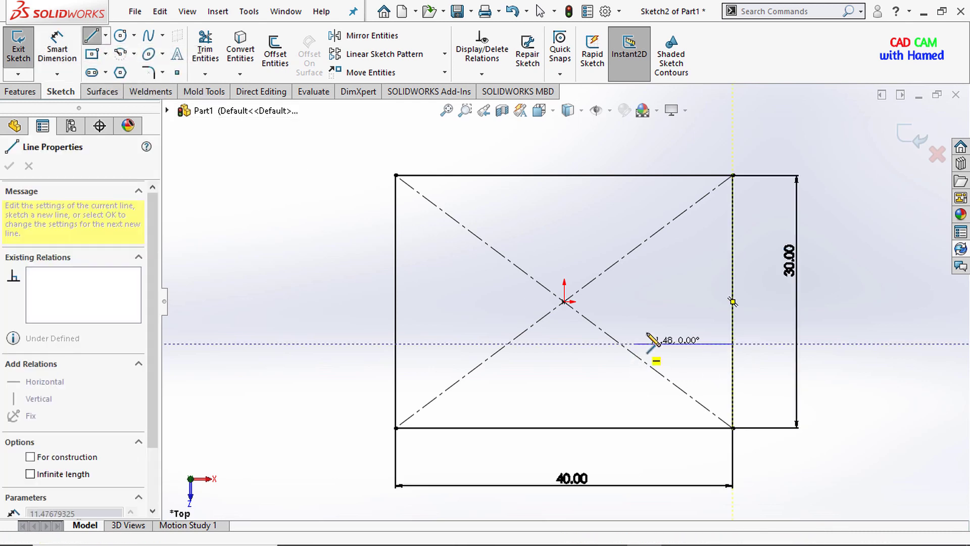
pyautogui.click(645, 344)
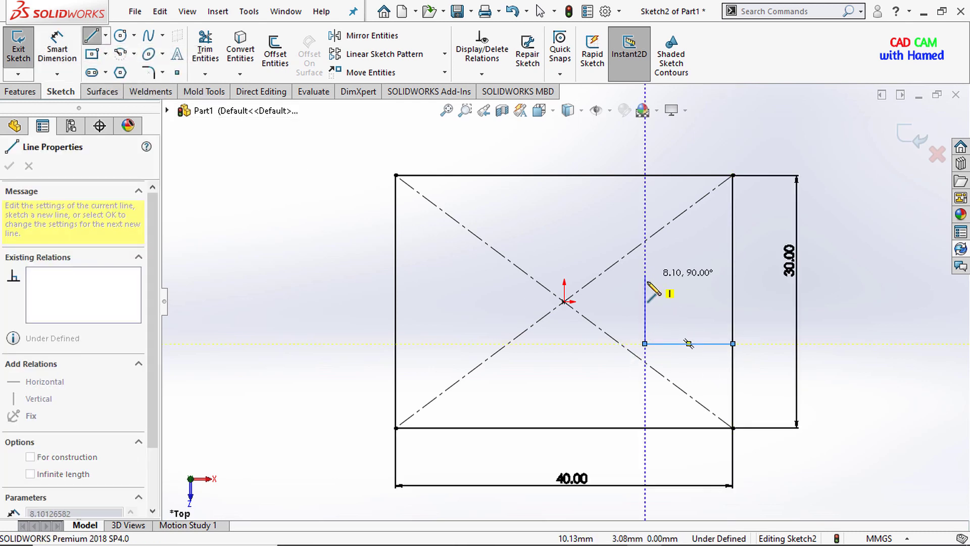
pyautogui.click(645, 281)
pyautogui.click(733, 281)
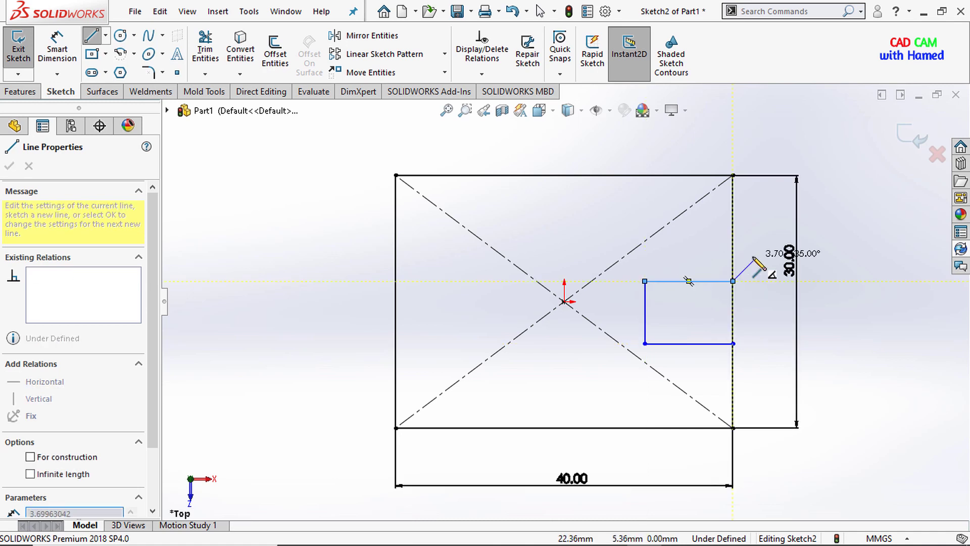
pyautogui.rightClick(753, 258)
pyautogui.click(788, 267)
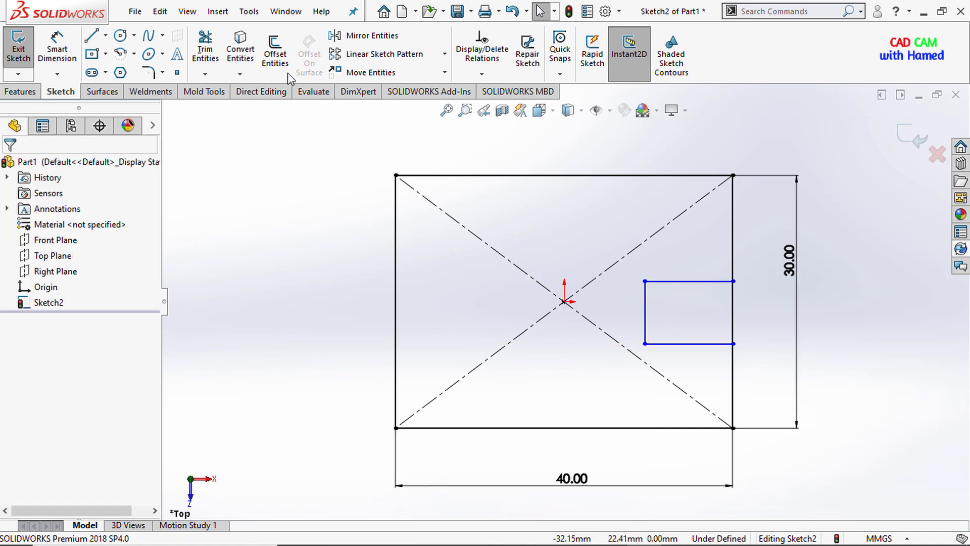
# - Power-trim the left side and the right-edge piece inside the notch
pyautogui.click(207, 54)
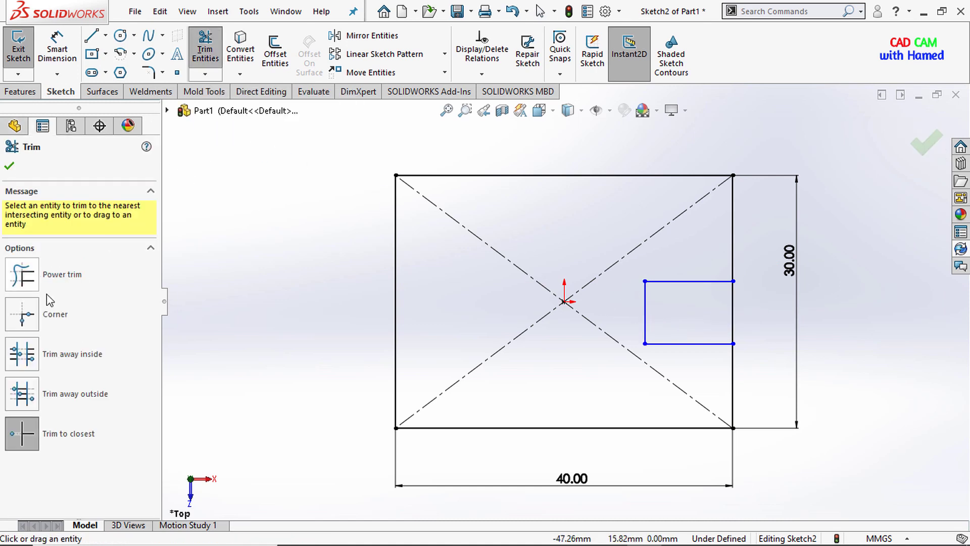
pyautogui.click(22, 275)
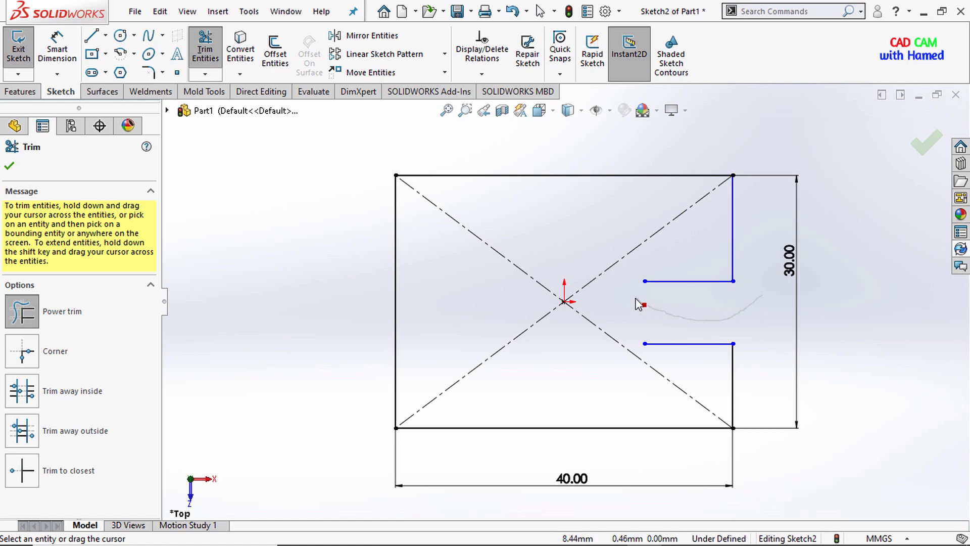
pyautogui.moveTo(324, 295); pyautogui.dragTo(394, 314)
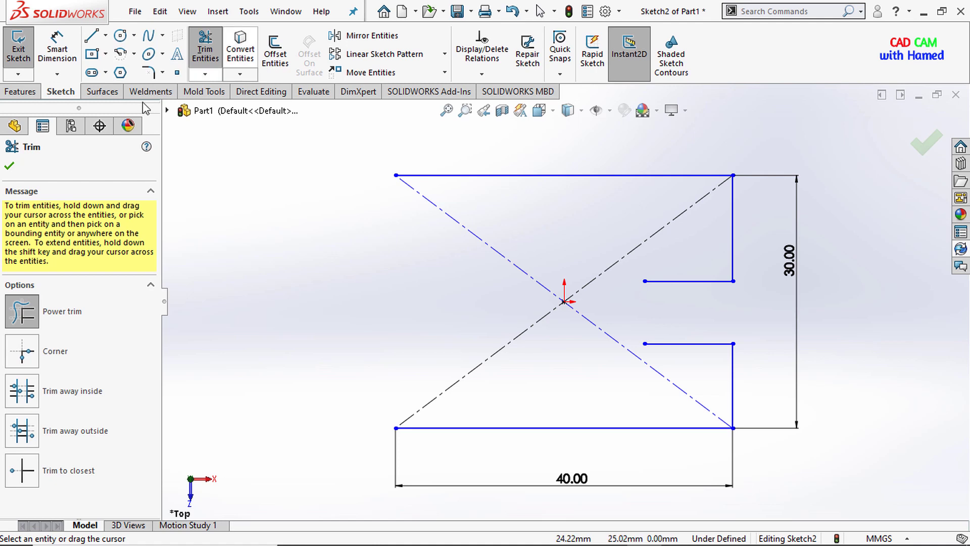
pyautogui.click(9, 167)
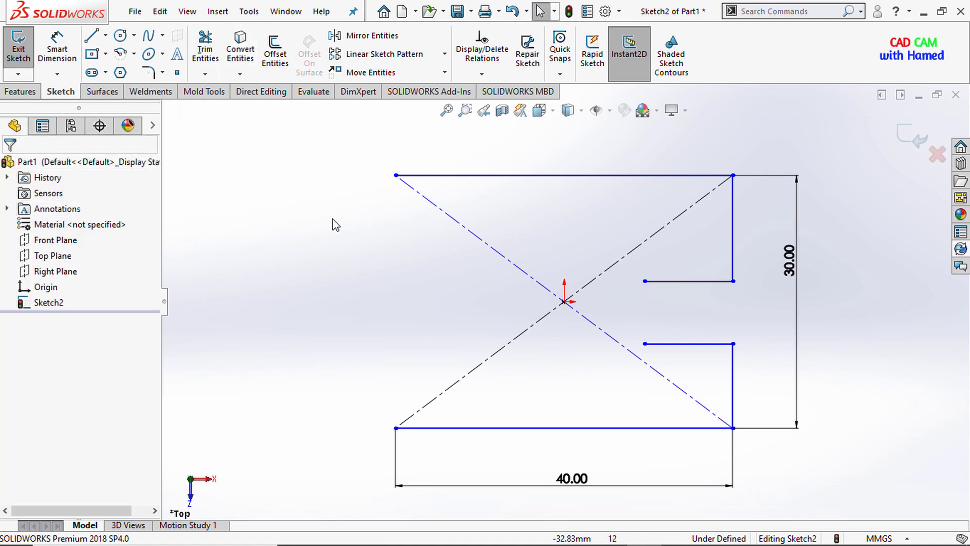
pyautogui.click(57, 51)
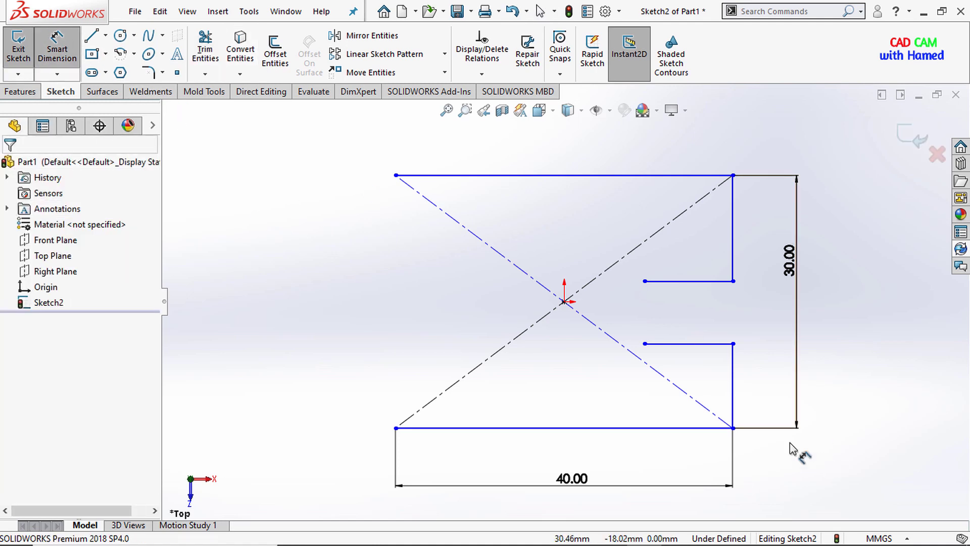
# - Dimension the lower and upper right-edge stubs at 10 mm each
pyautogui.click(736, 379)
pyautogui.click(768, 386)
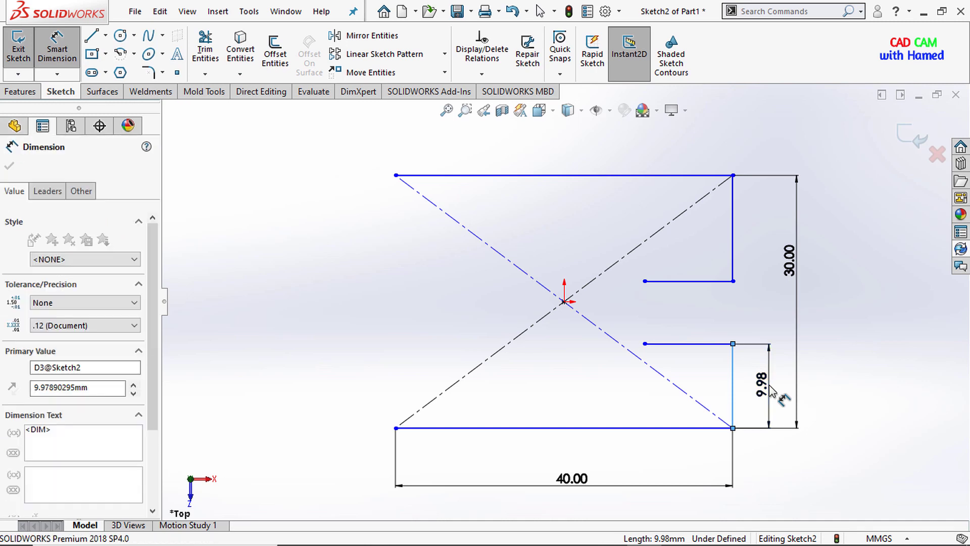
pyautogui.write('10')
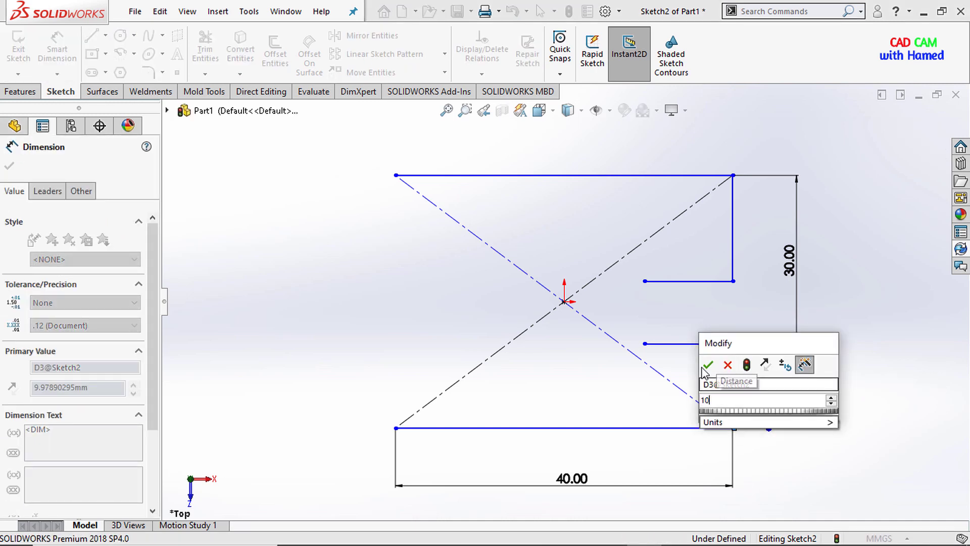
pyautogui.click(708, 364)
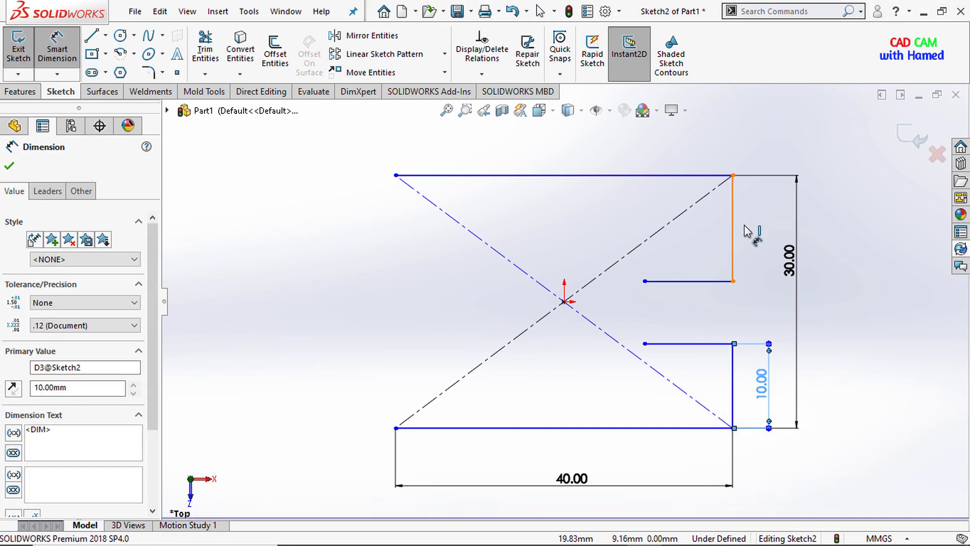
pyautogui.click(733, 232)
pyautogui.click(762, 234)
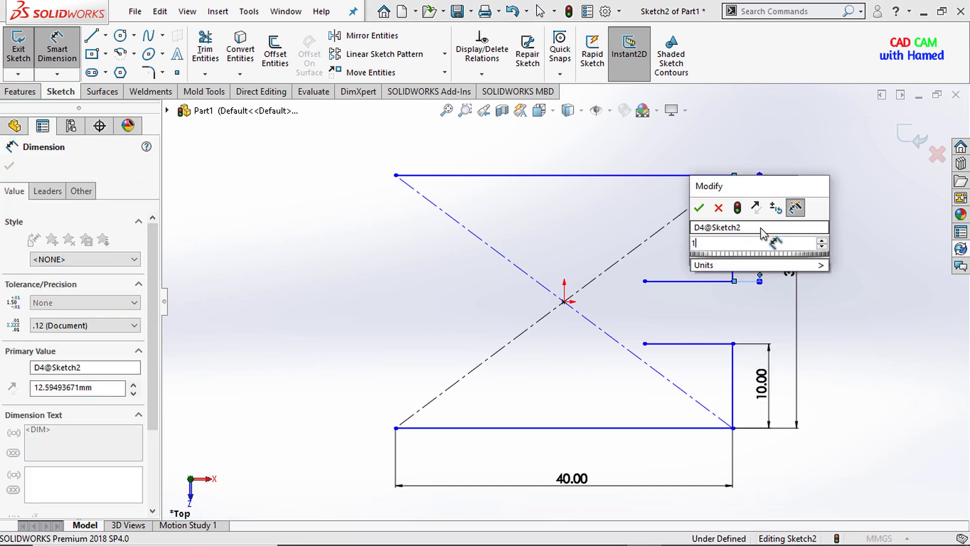
pyautogui.write('10')
pyautogui.click(705, 208)
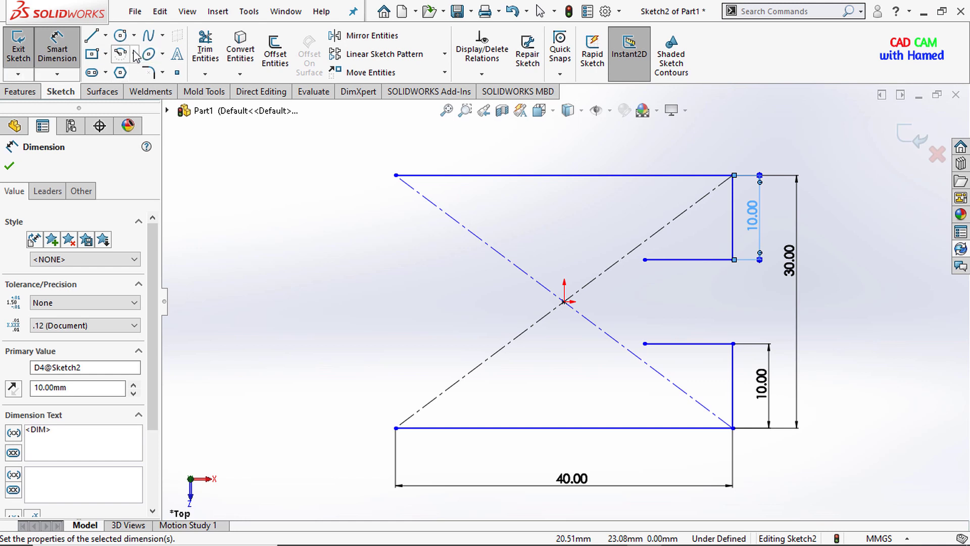
pyautogui.click(134, 53)
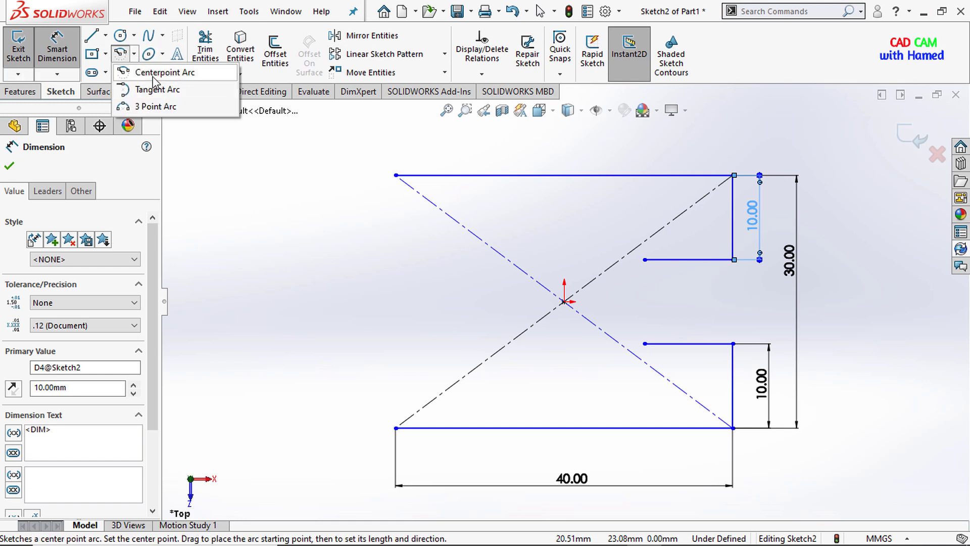
# - Draw a centrepoint arc about the left edge's midpoint from the top-left to bottom-left corner
pyautogui.click(155, 74)
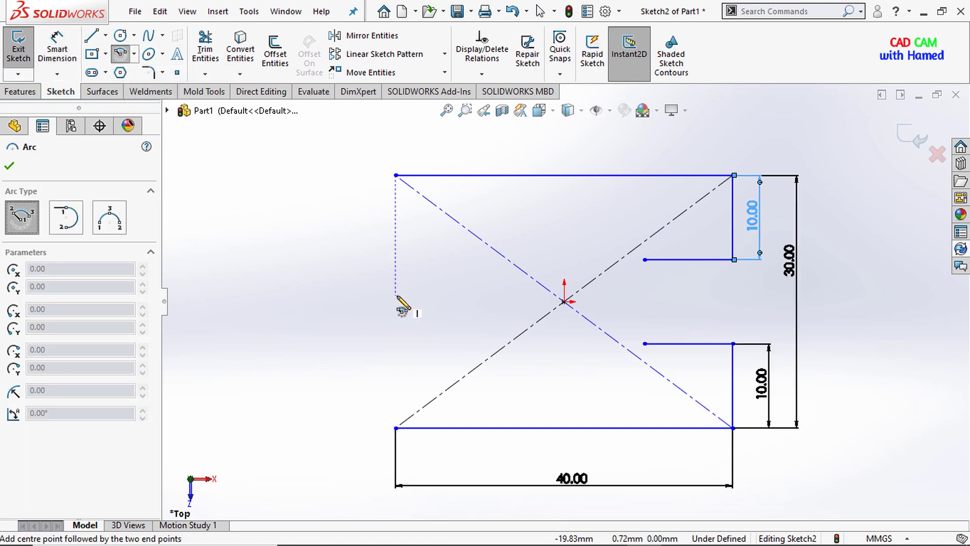
pyautogui.click(396, 302)
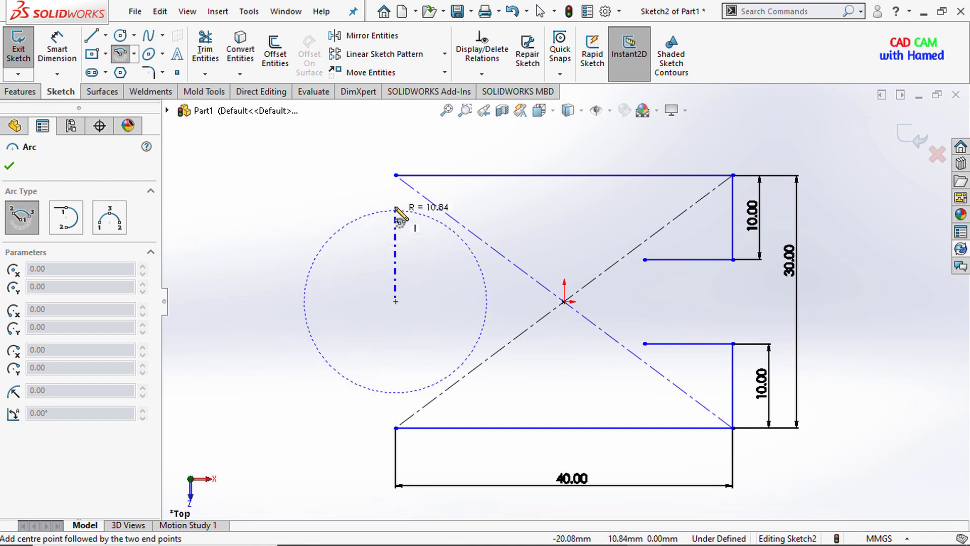
pyautogui.click(396, 175)
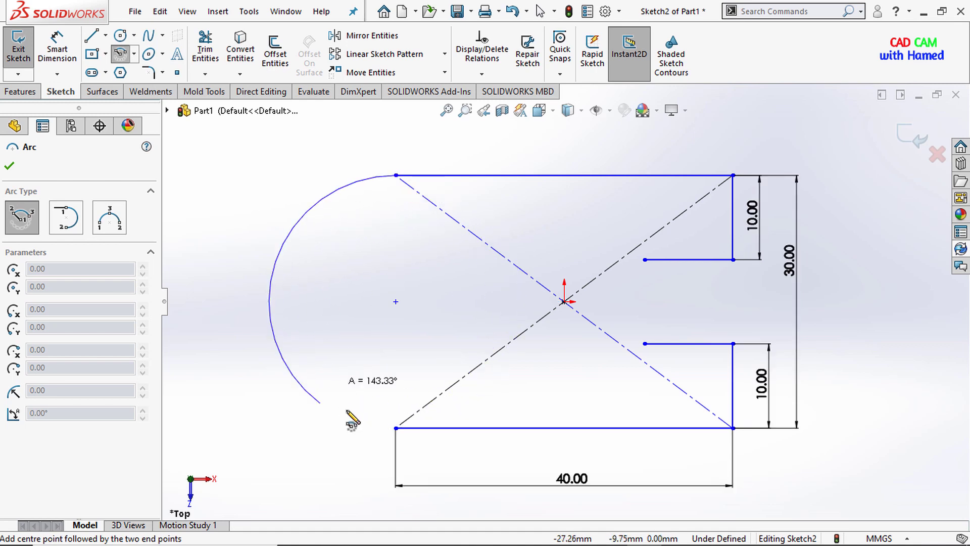
pyautogui.click(396, 428)
pyautogui.rightClick(360, 312)
pyautogui.click(372, 317)
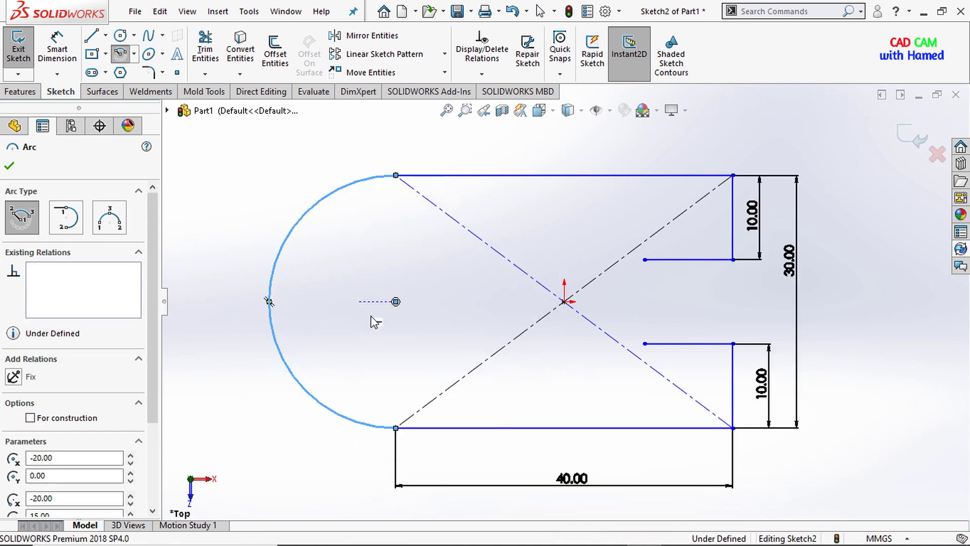
# - Draw a 180° centrepoint arc joining the upper and lower slot ends
pyautogui.click(134, 54)
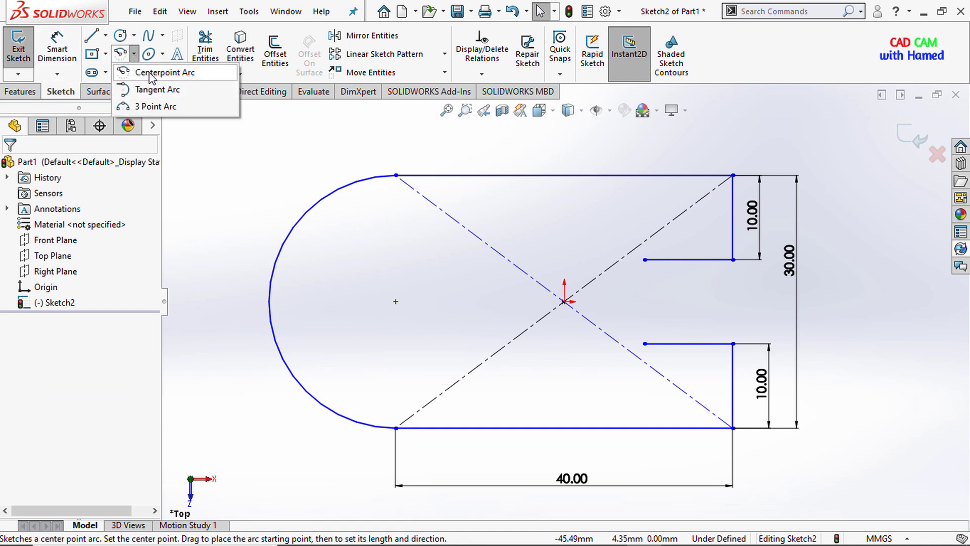
pyautogui.click(150, 73)
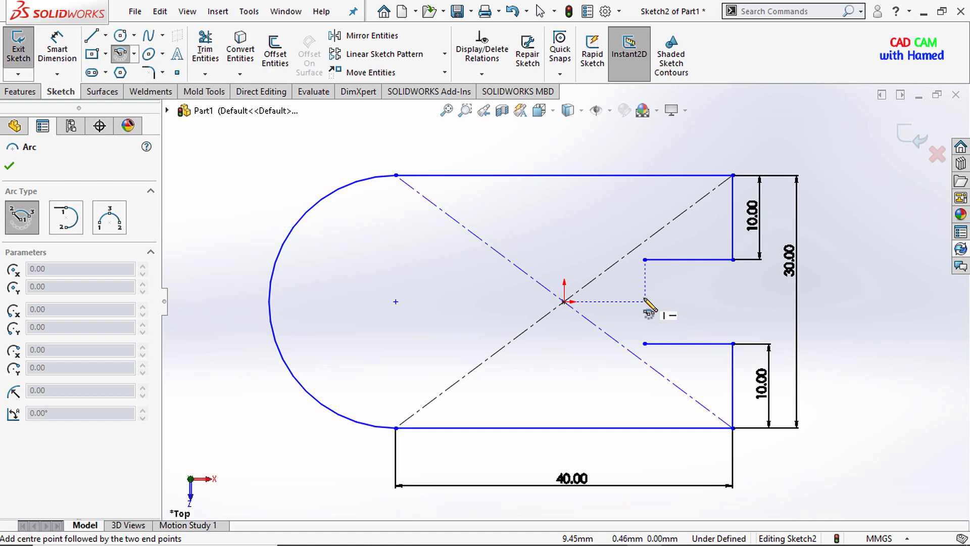
pyautogui.click(645, 302)
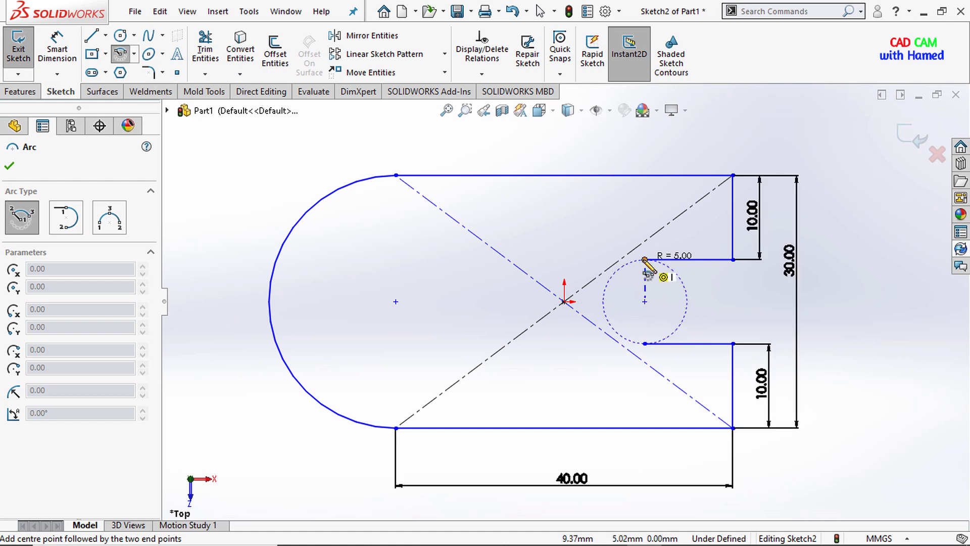
pyautogui.click(645, 260)
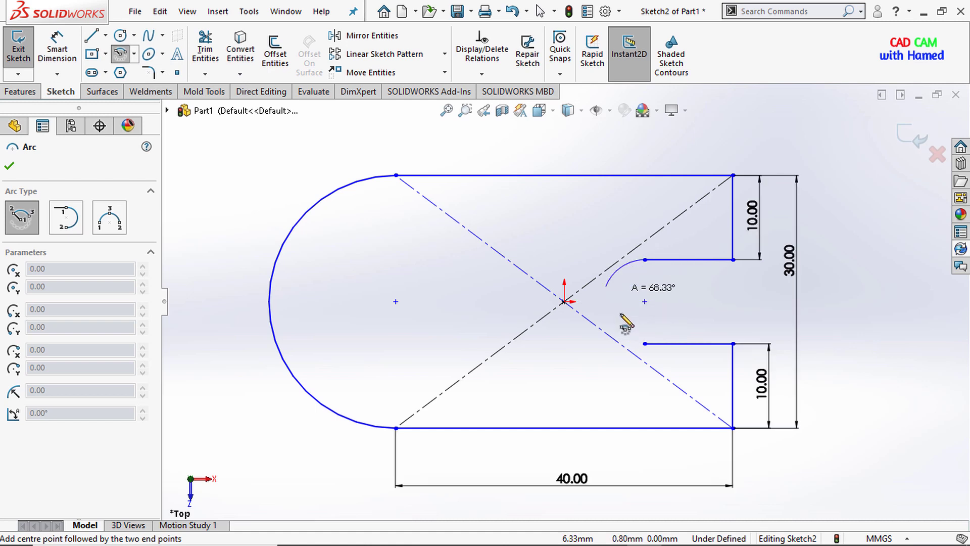
pyautogui.click(645, 344)
pyautogui.rightClick(672, 281)
pyautogui.click(696, 289)
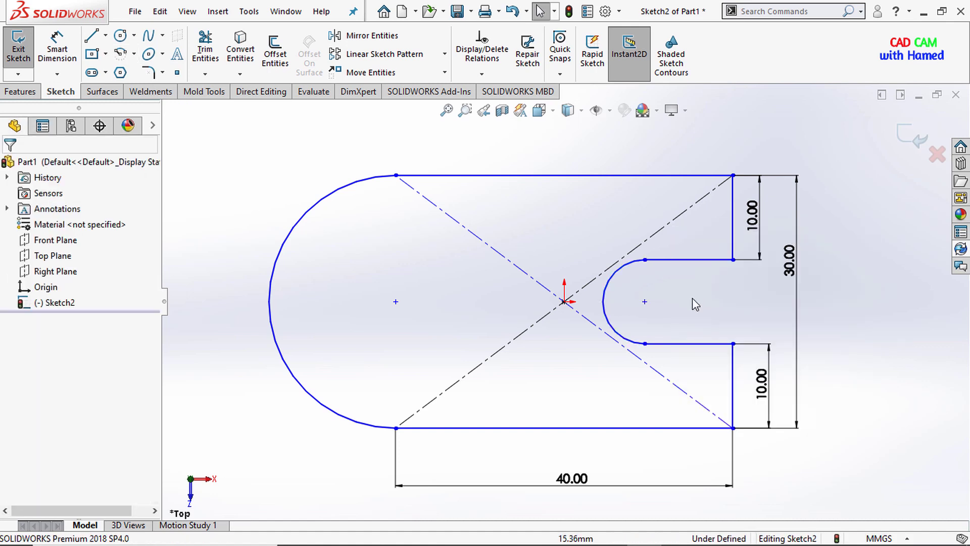
# - Dimension the distance between the large and small arc centres as 30
pyautogui.click(57, 51)
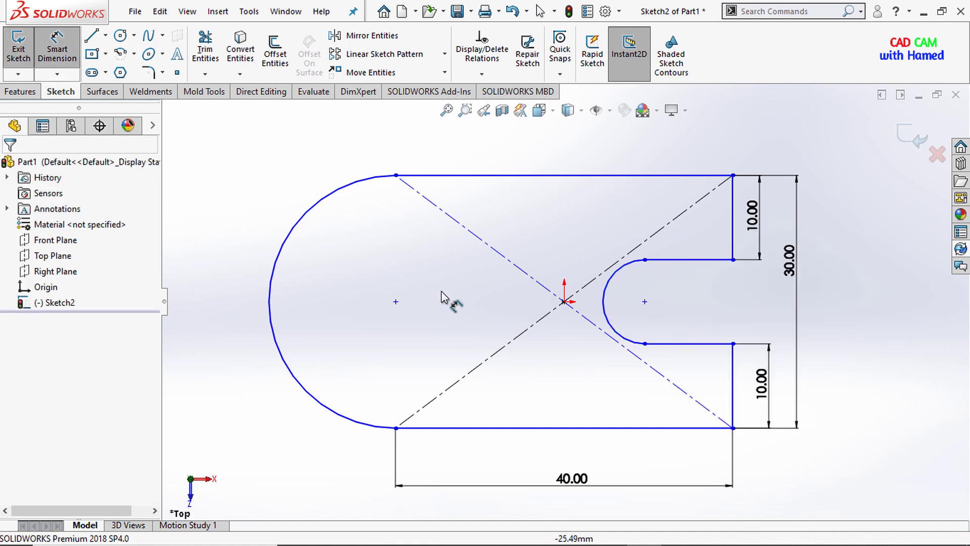
pyautogui.click(396, 301)
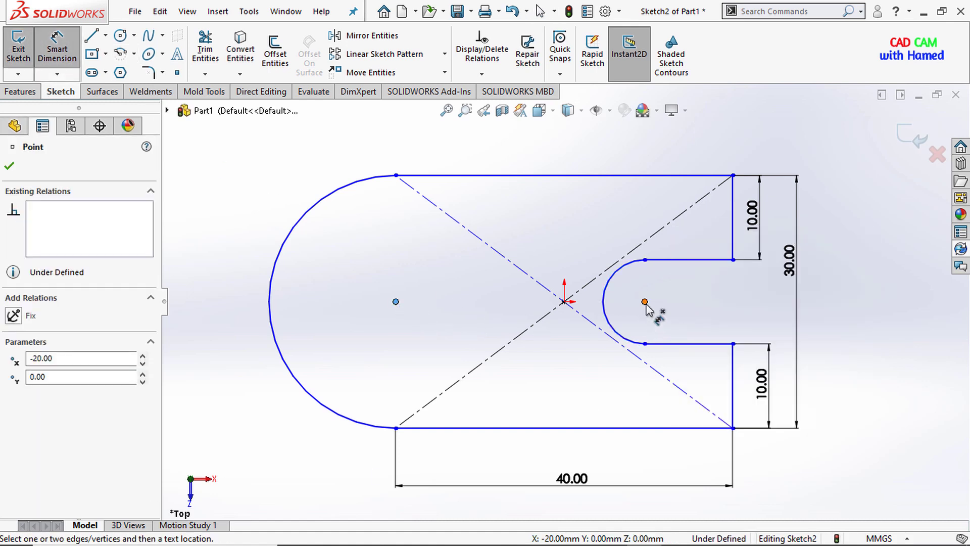
pyautogui.click(645, 301)
pyautogui.click(513, 462)
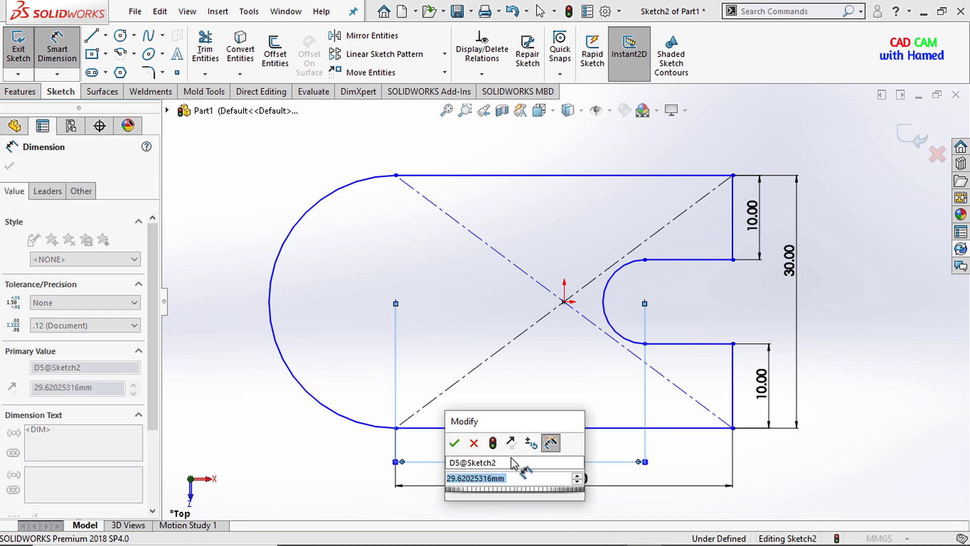
pyautogui.write('30')
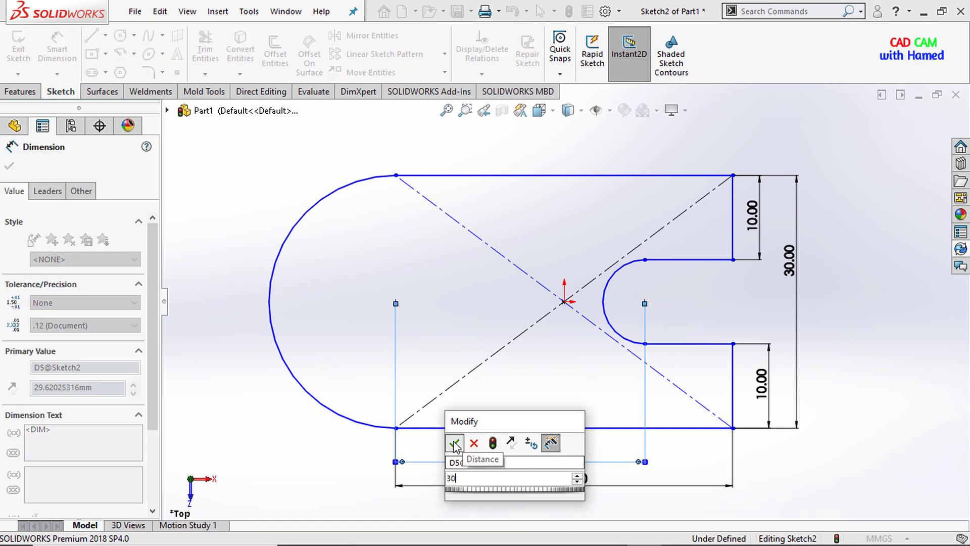
pyautogui.click(454, 443)
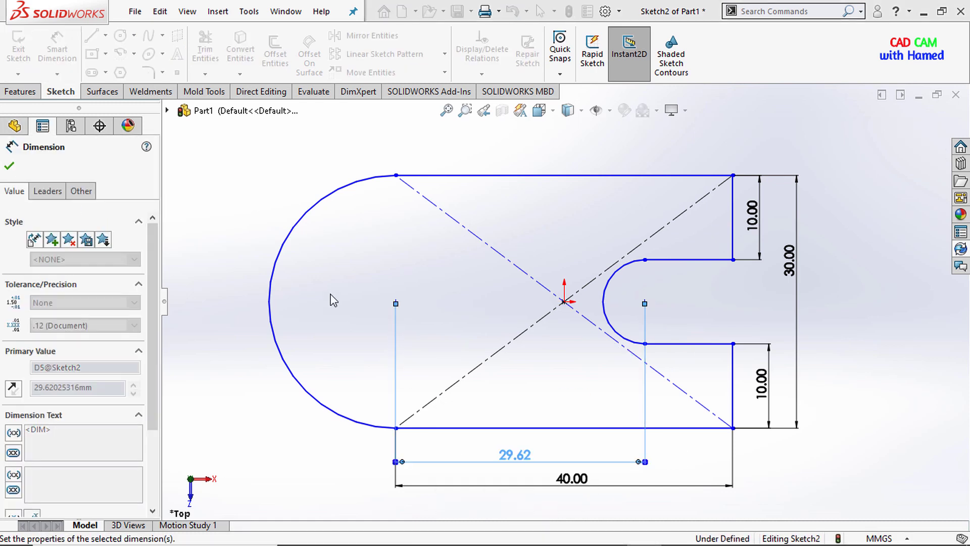
# - Set the large left arc's radius to 15
pyautogui.click(286, 240)
pyautogui.click(221, 207)
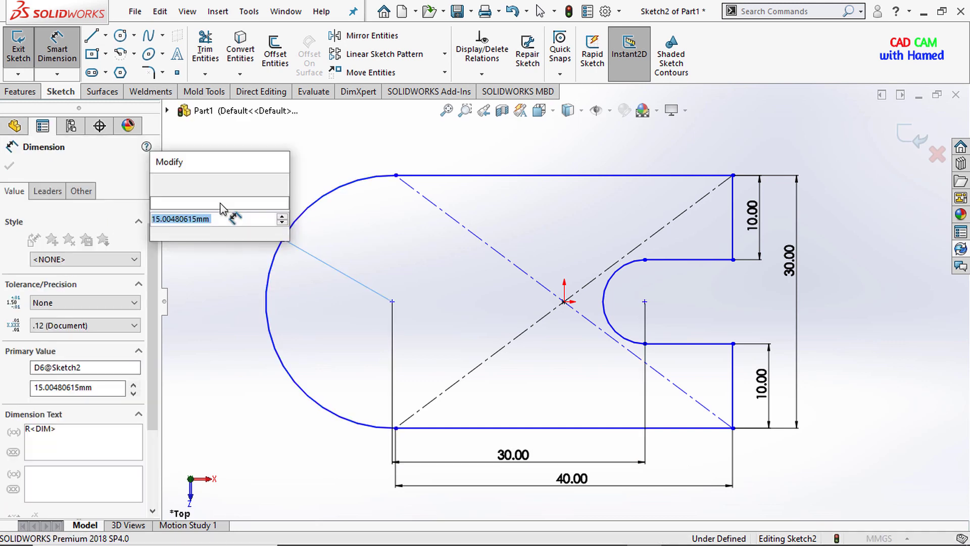
pyautogui.press('BackSpace')
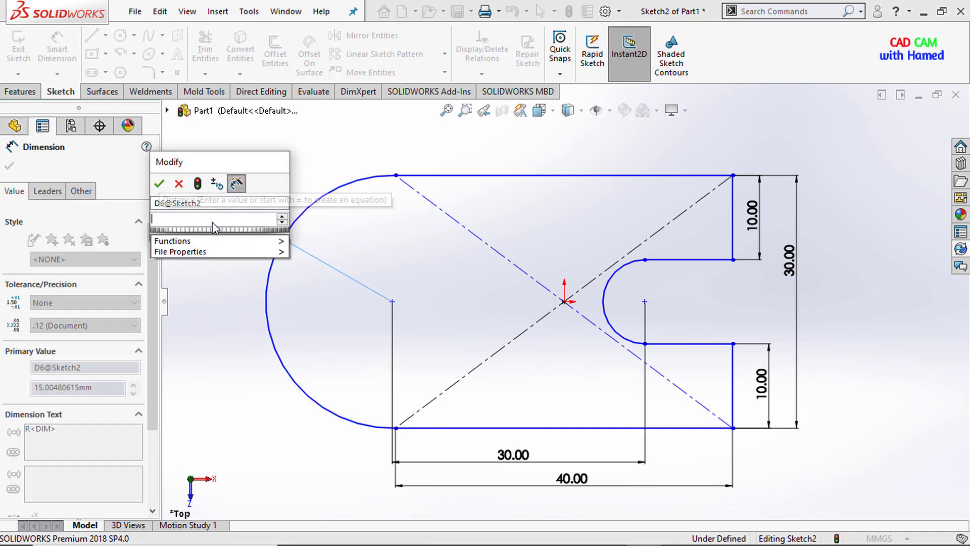
pyautogui.write('15')
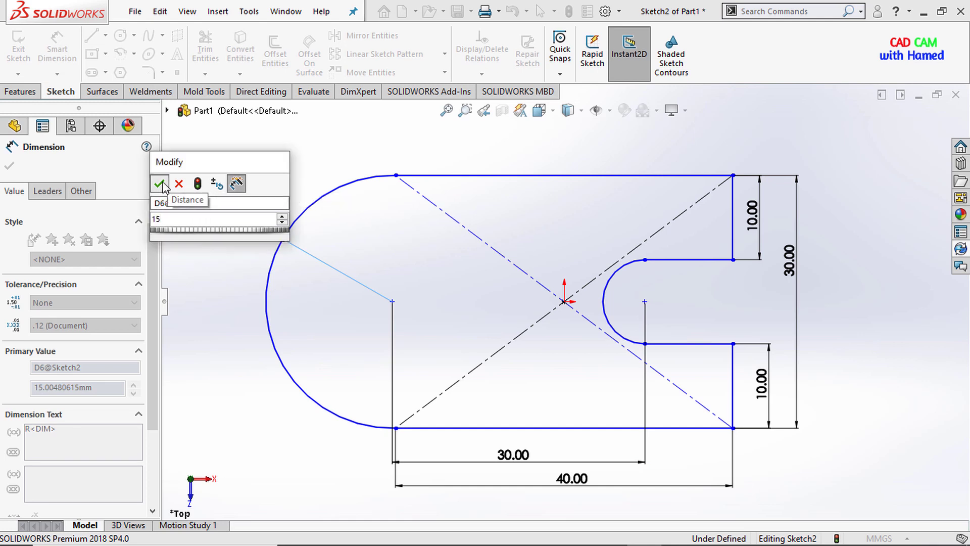
pyautogui.press('Return')
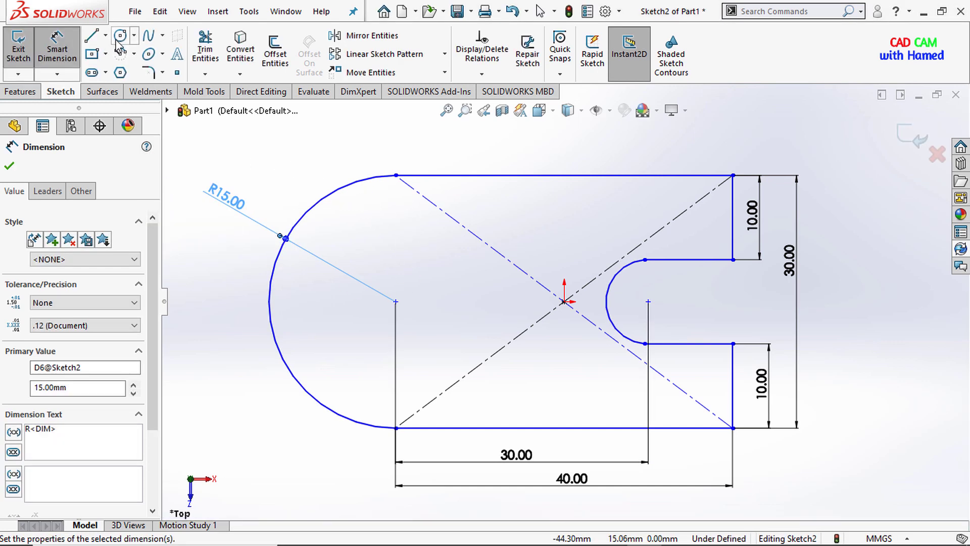
# - Draw a circle centred on the left arc's centre and dimension its diameter to 10
pyautogui.click(126, 43)
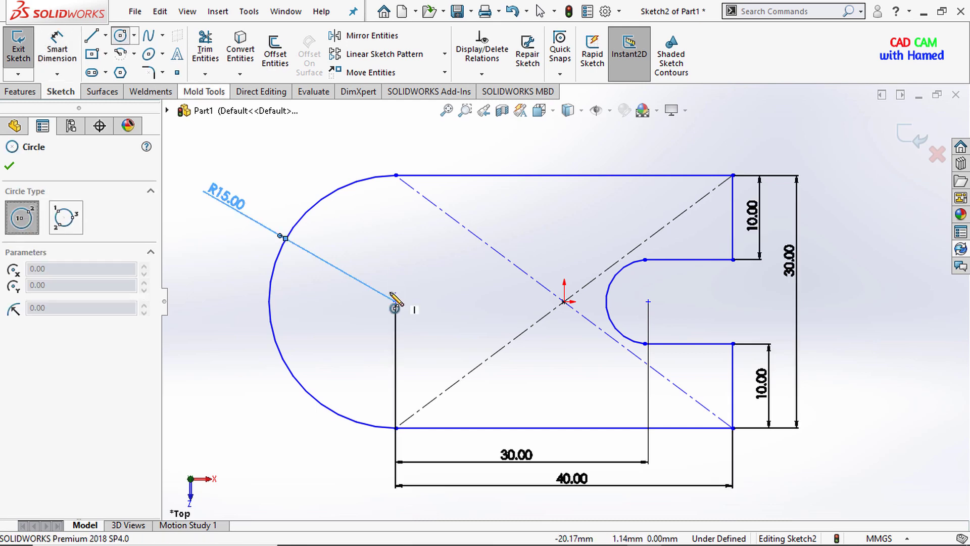
pyautogui.click(396, 301)
pyautogui.click(366, 264)
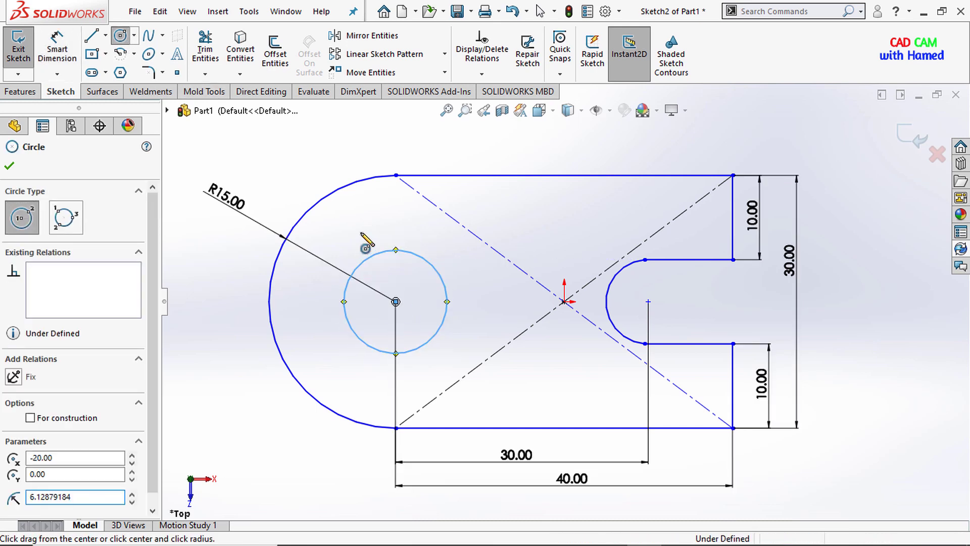
pyautogui.press('d')
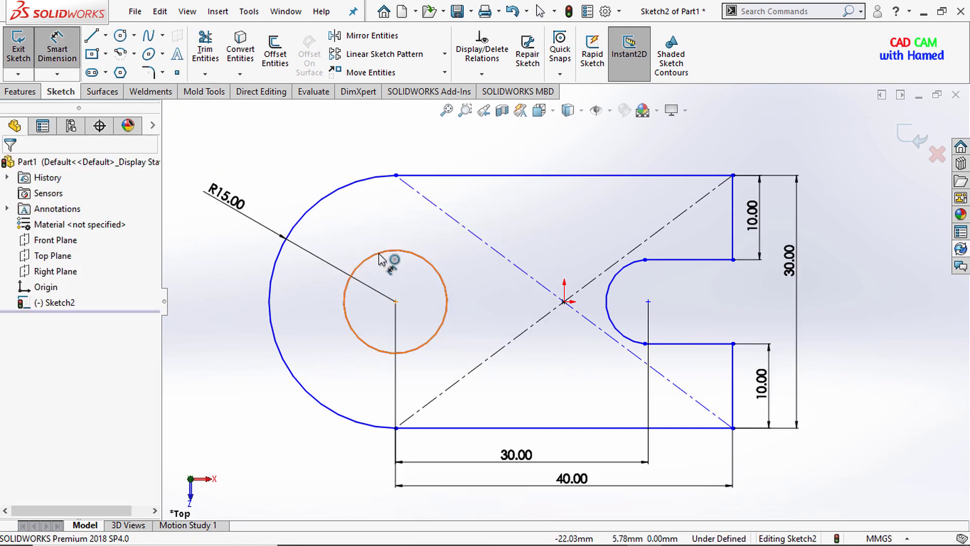
pyautogui.click(379, 259)
pyautogui.click(329, 169)
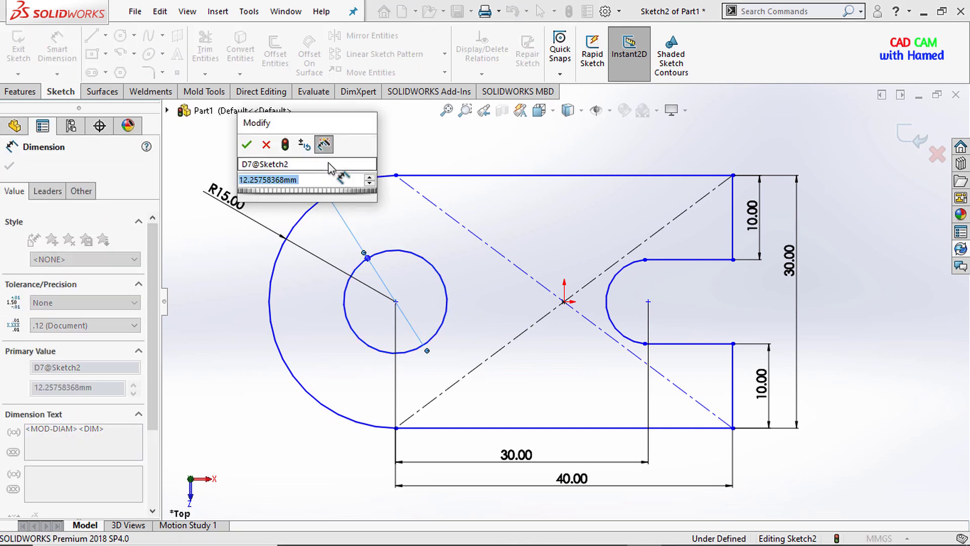
pyautogui.write('10')
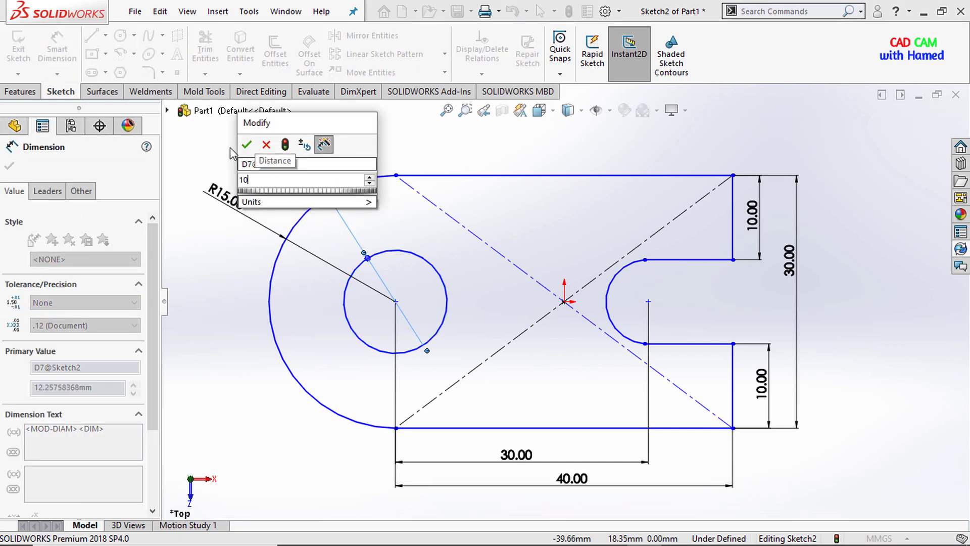
pyautogui.click(243, 146)
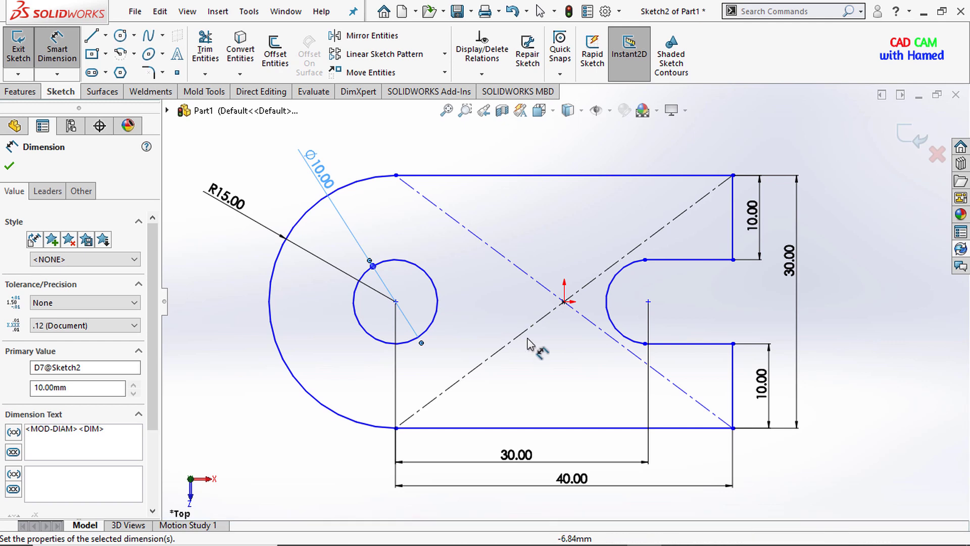
pyautogui.scroll(2, 551, 374)
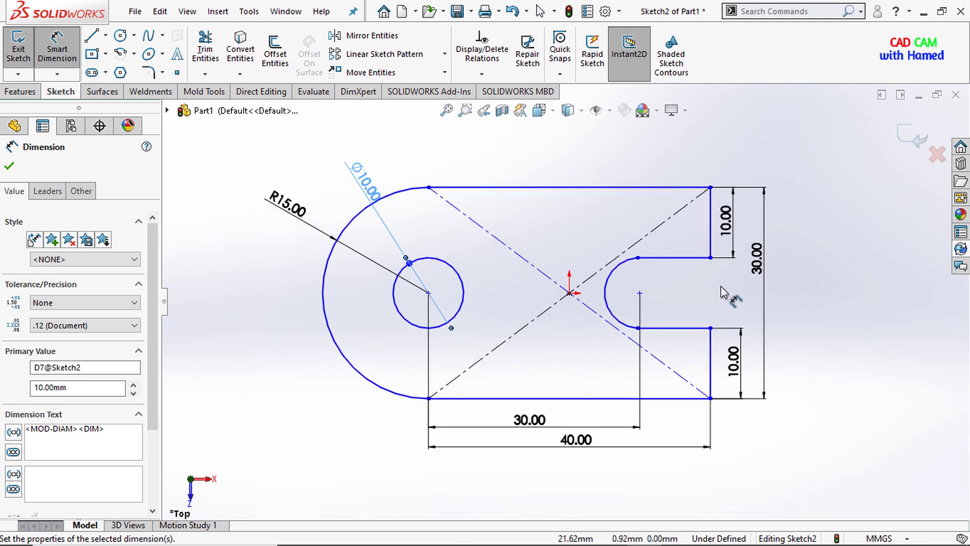
# - Dimension the slot's rounded end arc to a radius of 5
pyautogui.press('Escape')
pyautogui.scroll(1, 411, 282)
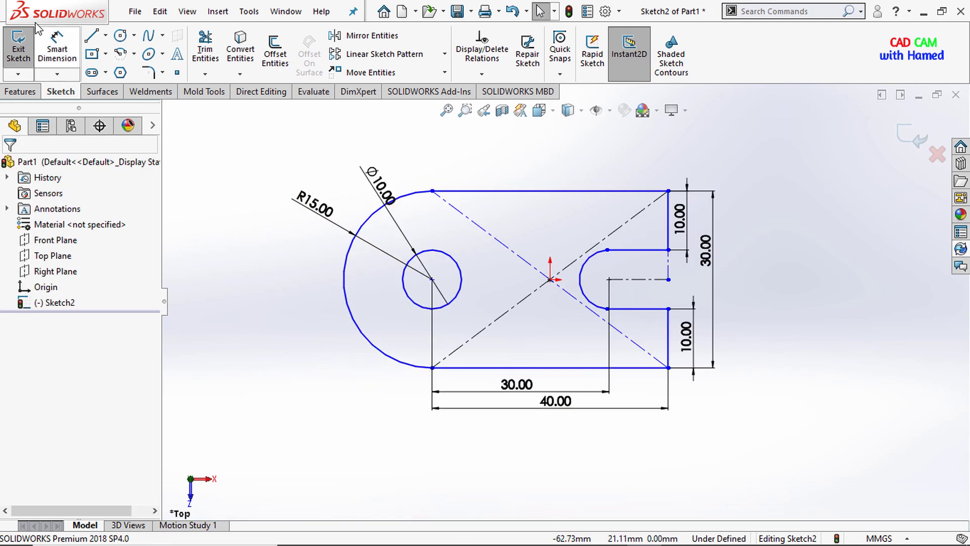
pyautogui.click(67, 57)
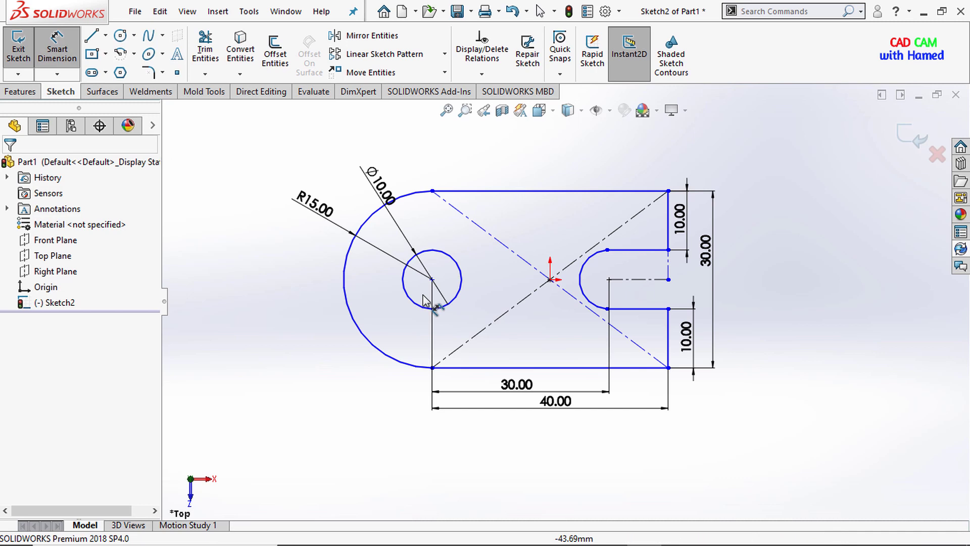
pyautogui.click(589, 259)
pyautogui.click(528, 155)
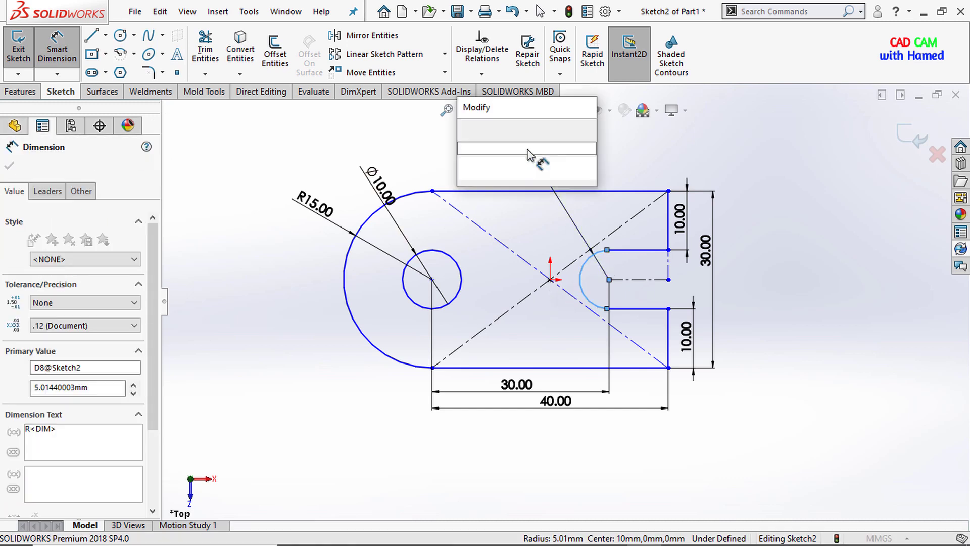
pyautogui.write('5')
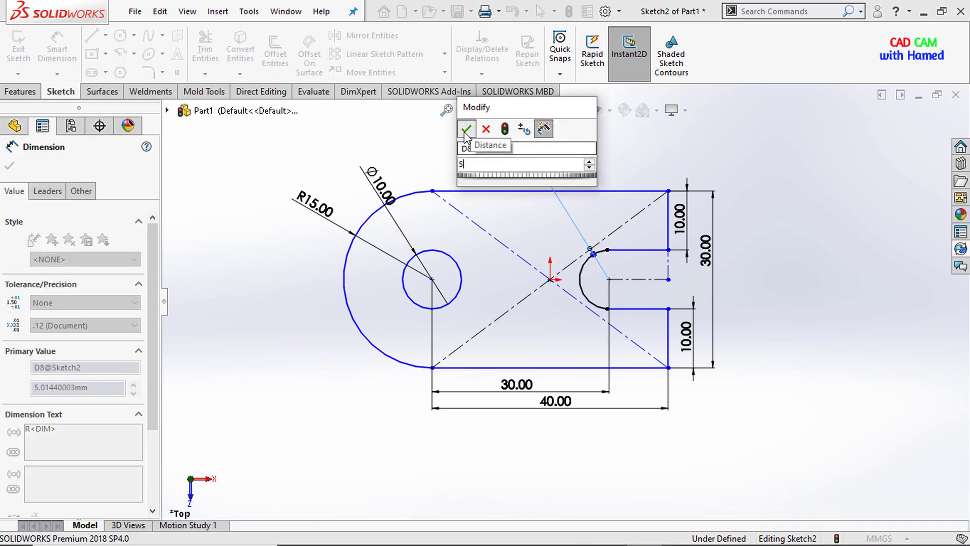
pyautogui.click(466, 130)
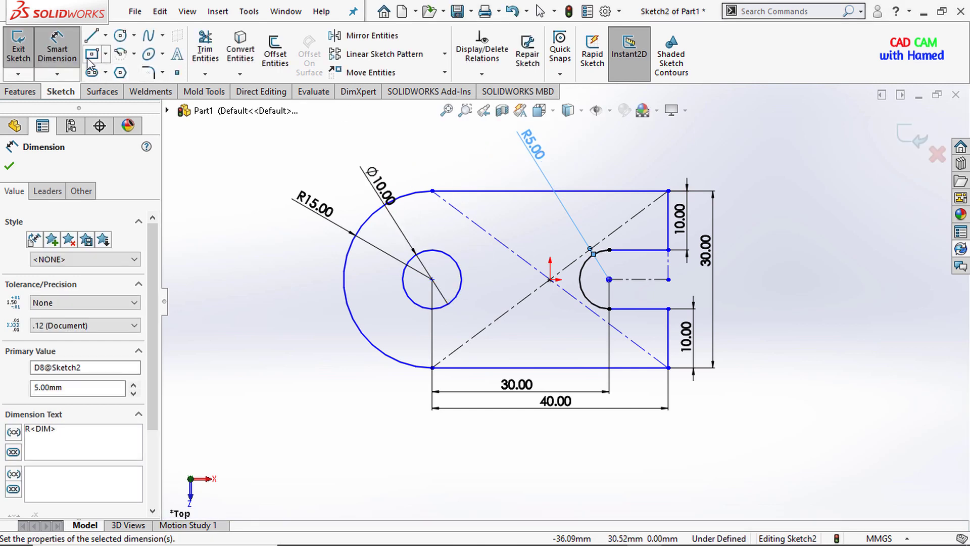
# - Draw a vertical centerline between the left arc's top and bottom endpoints
pyautogui.click(106, 36)
pyautogui.click(126, 71)
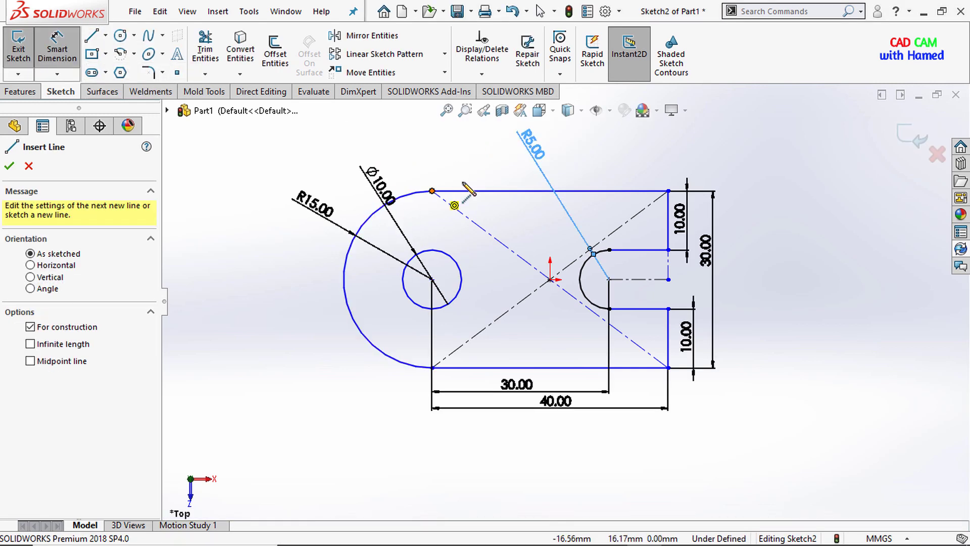
pyautogui.moveTo(432, 191)
pyautogui.mouseDown()
pyautogui.moveTo(443, 333)
pyautogui.moveTo(433, 367)
pyautogui.mouseUp()
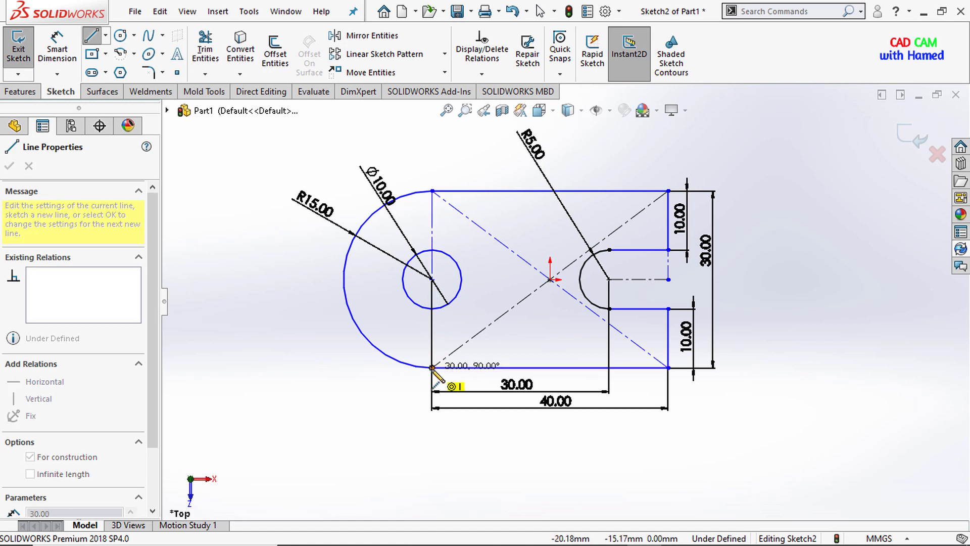
pyautogui.rightClick(497, 271)
pyautogui.click(513, 273)
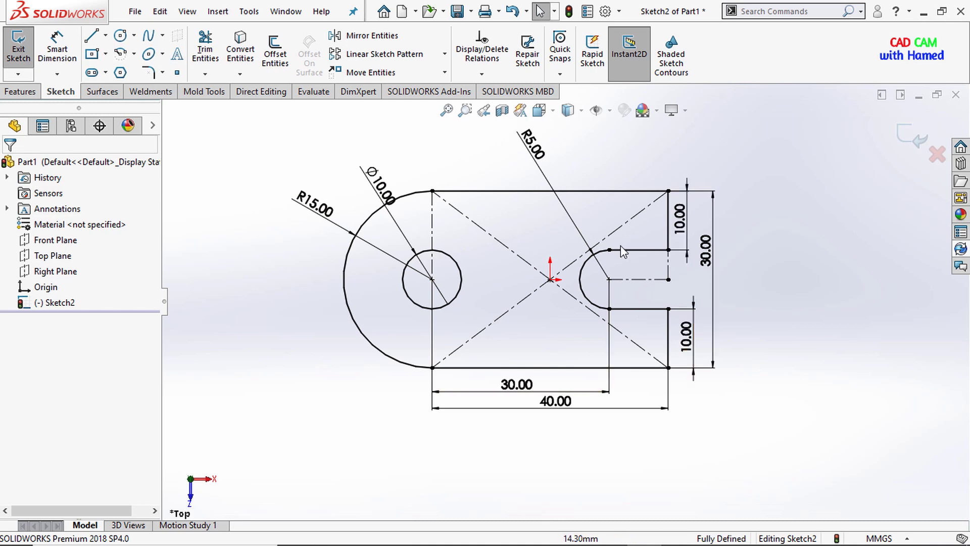
# - Save the sketch as a JPEG image named 'Exercisee 1'
pyautogui.click(471, 11)
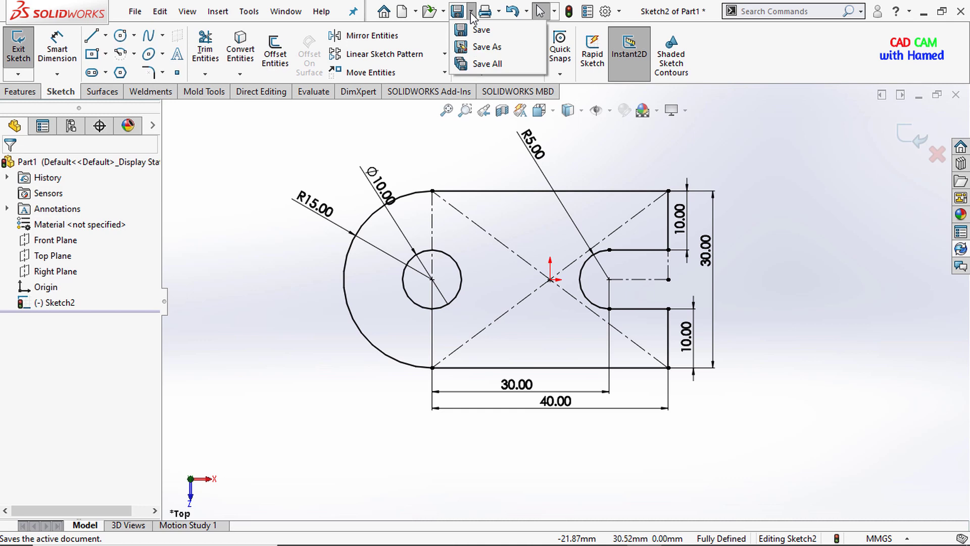
pyautogui.click(484, 48)
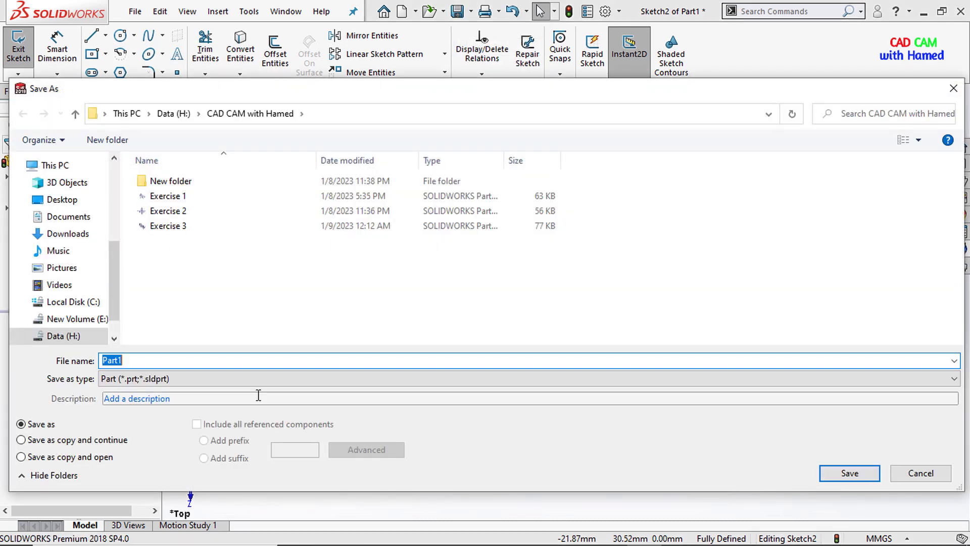
pyautogui.click(282, 381)
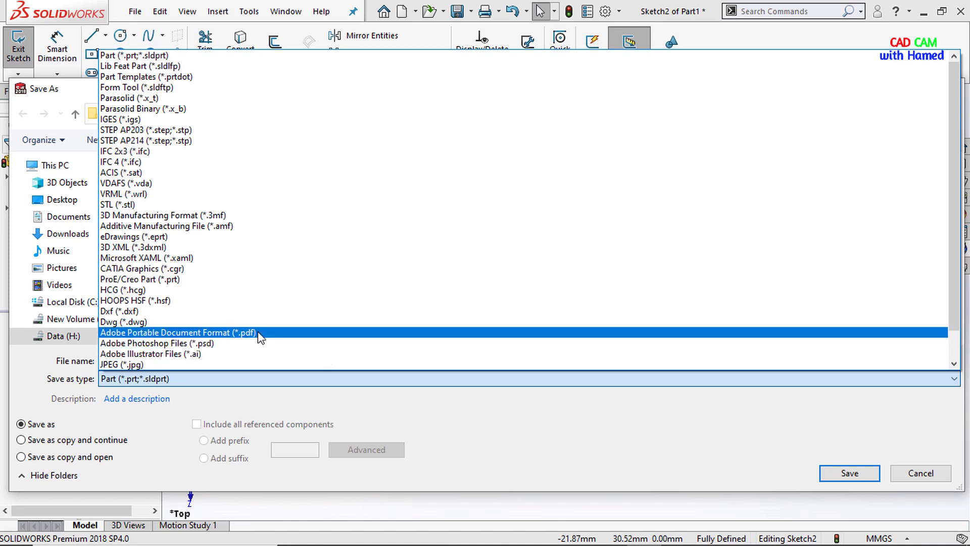
pyautogui.click(181, 364)
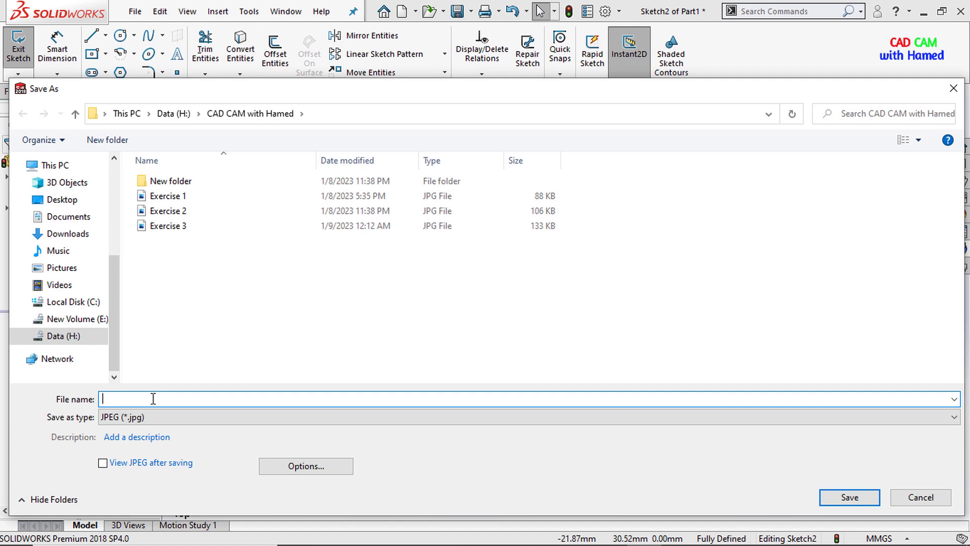
pyautogui.write('Exerci')
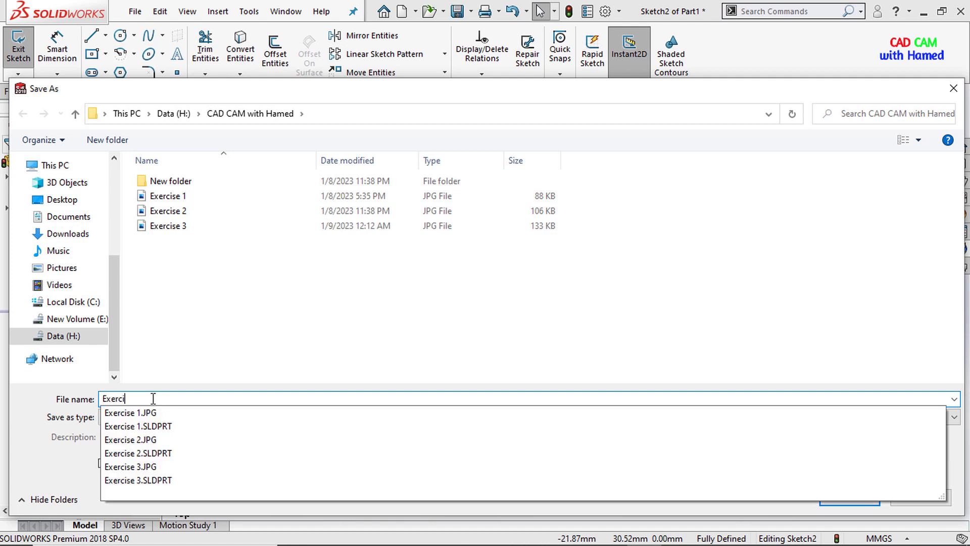
pyautogui.write('see')
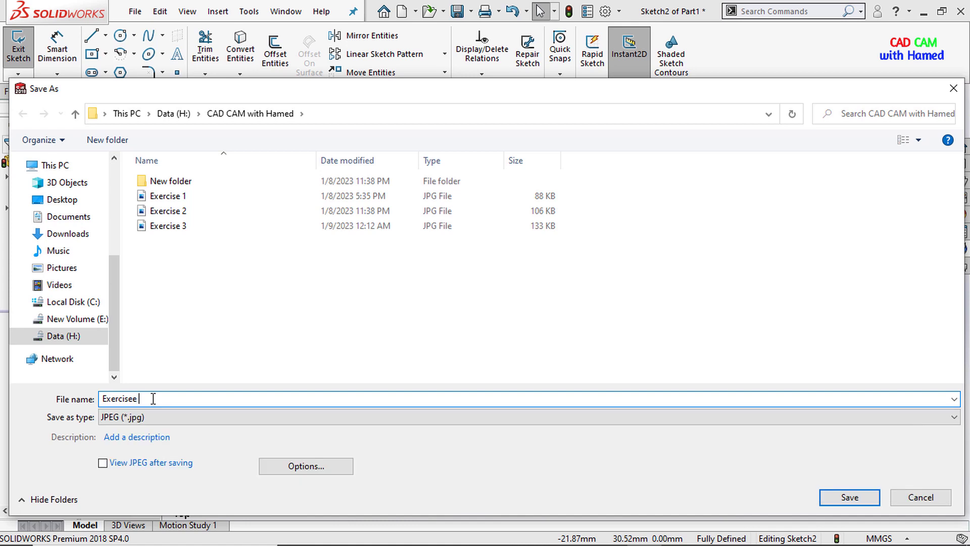
pyautogui.write(' 1')
pyautogui.click(850, 497)
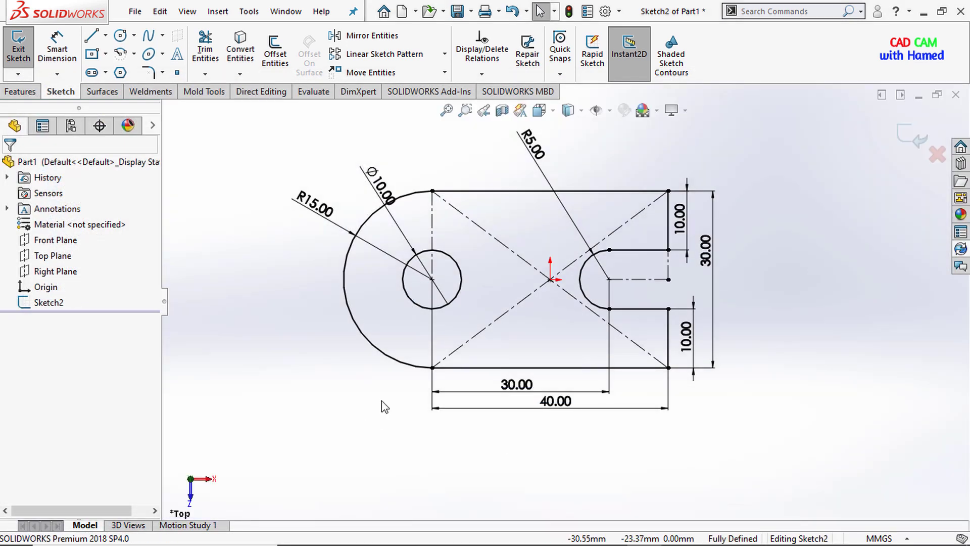
# - Open the saved Exercisee 1 image from the exercises folder in Photos, enlarged
pyautogui.click(357, 535)
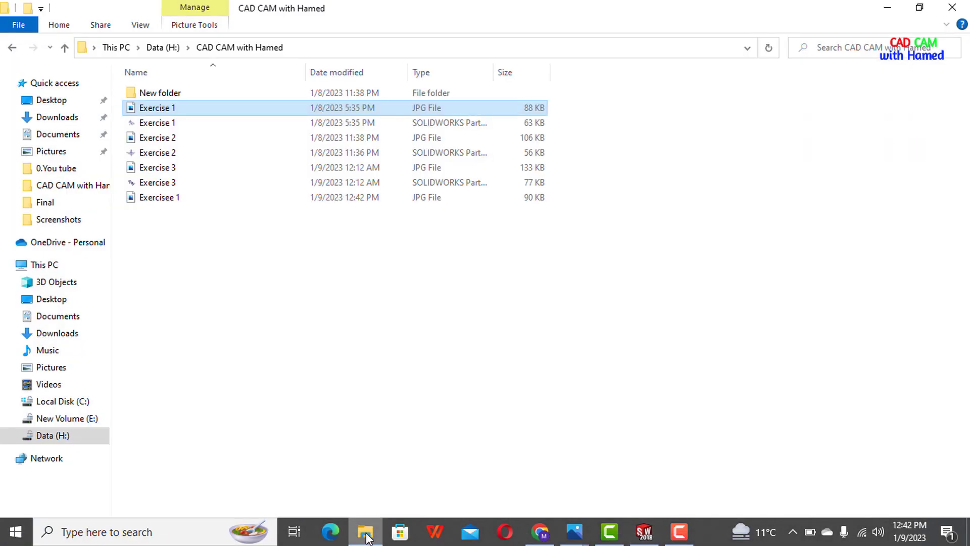
pyautogui.doubleClick(164, 202)
pyautogui.scroll(3, 196, 240)
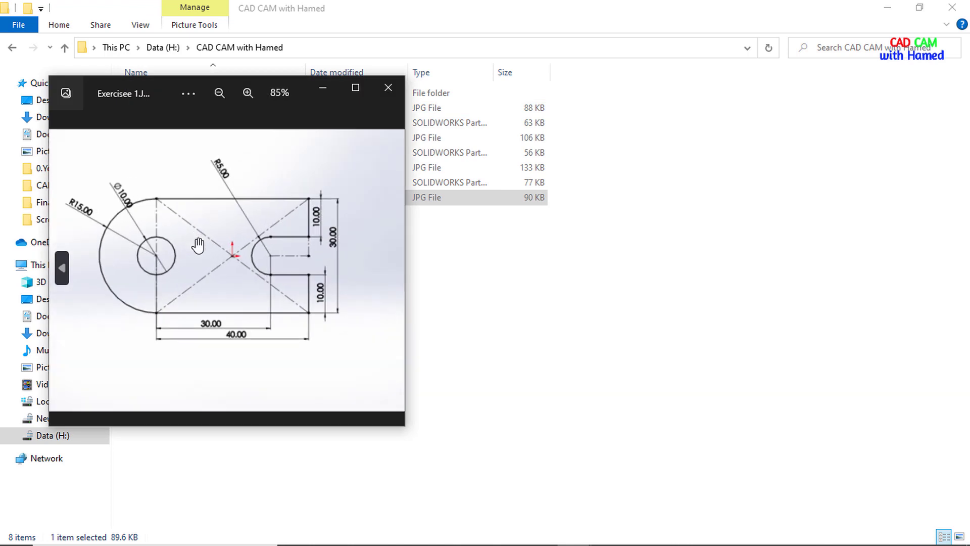
pyautogui.click(355, 87)
pyautogui.scroll(-2, 687, 309)
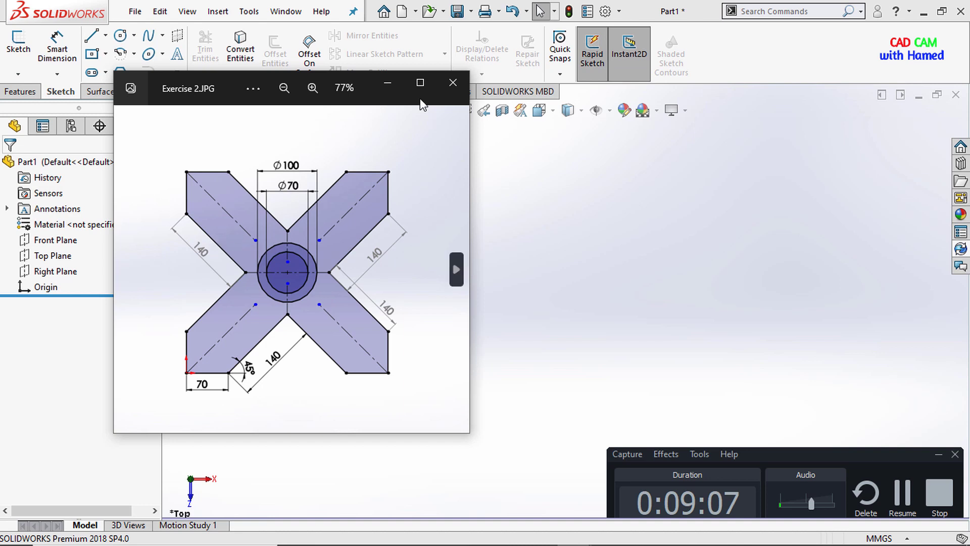
# - Minimize the reference image, view the Top Plane face-on, and start a line sketch
pyautogui.click(381, 87)
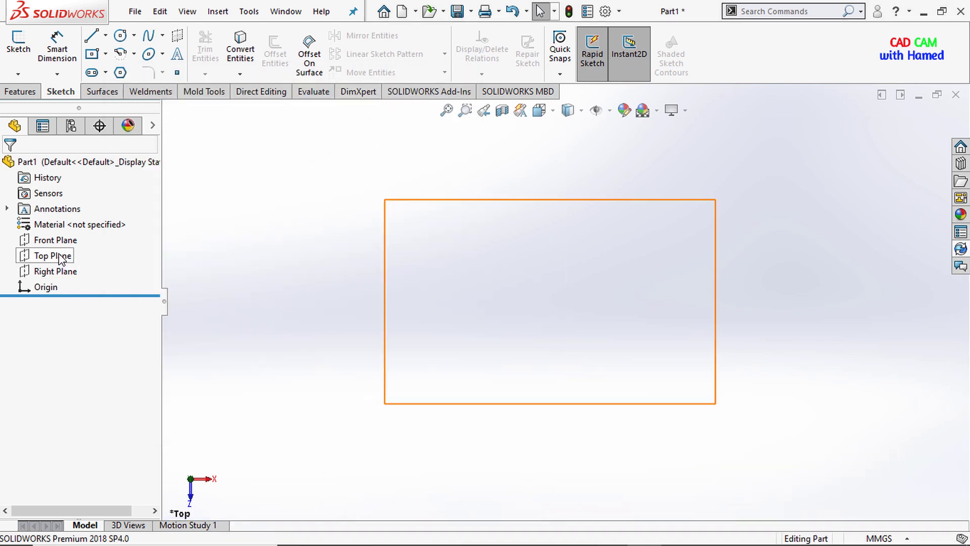
pyautogui.click(52, 255)
pyautogui.rightClick(52, 255)
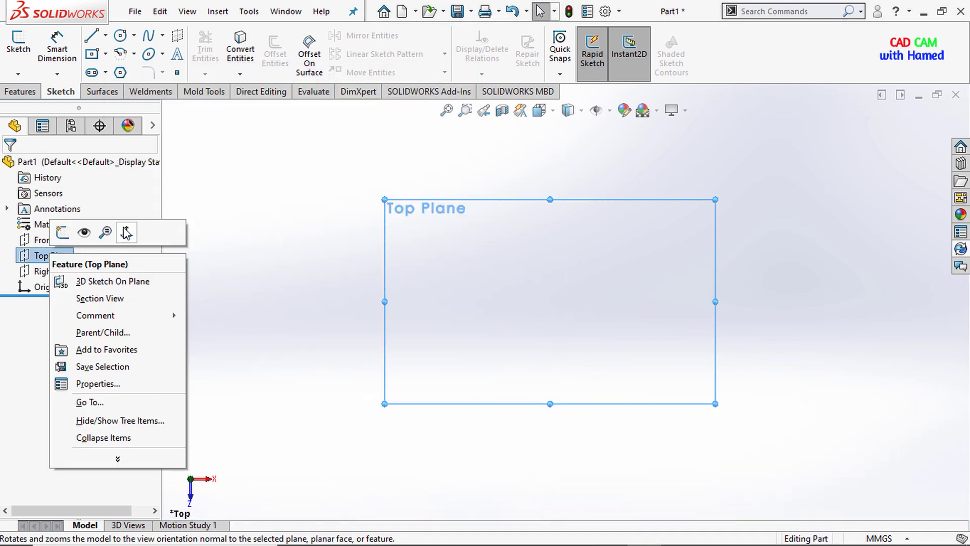
pyautogui.click(125, 229)
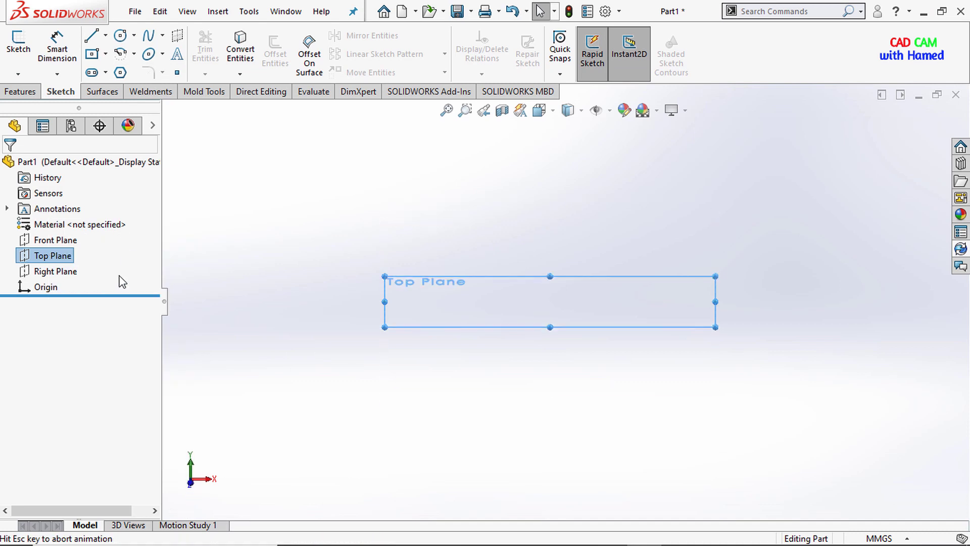
pyautogui.click(105, 36)
pyautogui.click(113, 53)
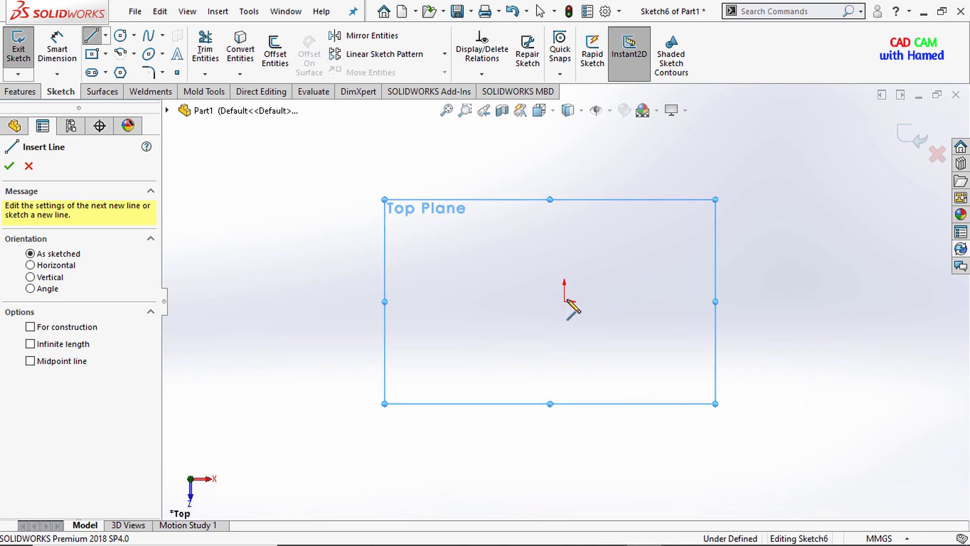
# - Draw a short horizontal line from the origin joined to a line rising up-right
pyautogui.moveTo(574, 310)
pyautogui.keyDown('ctrl'); pyautogui.mouseDown(button='middle')
pyautogui.moveTo(559, 326)
pyautogui.moveTo(398, 383)
pyautogui.moveTo(289, 406)
pyautogui.moveTo(300, 440)
pyautogui.mouseUp(button='middle'); pyautogui.keyUp('ctrl')
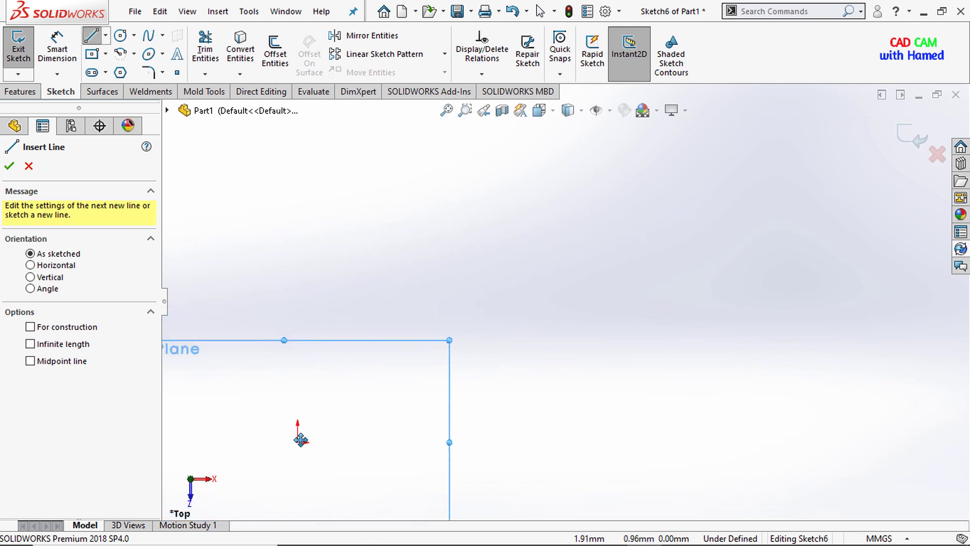
pyautogui.click(298, 443)
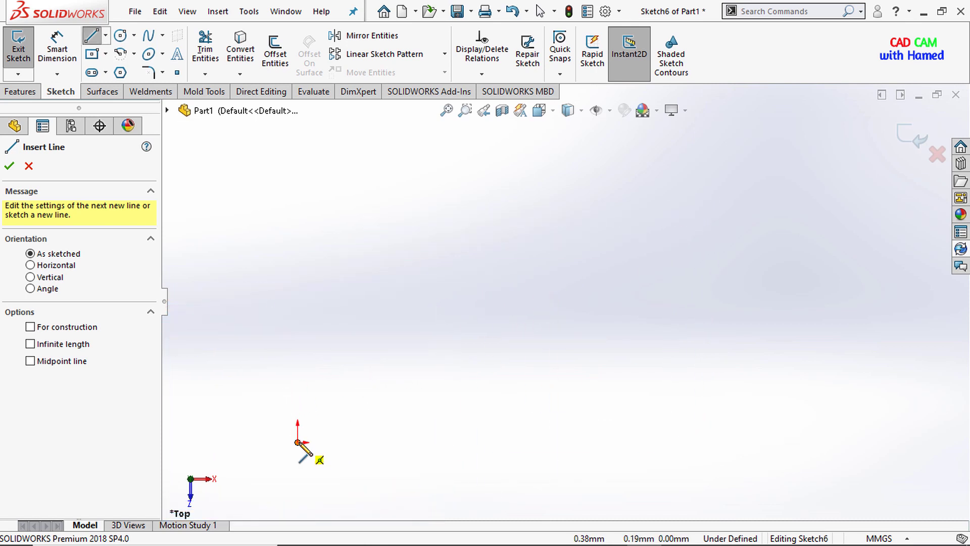
pyautogui.click(366, 442)
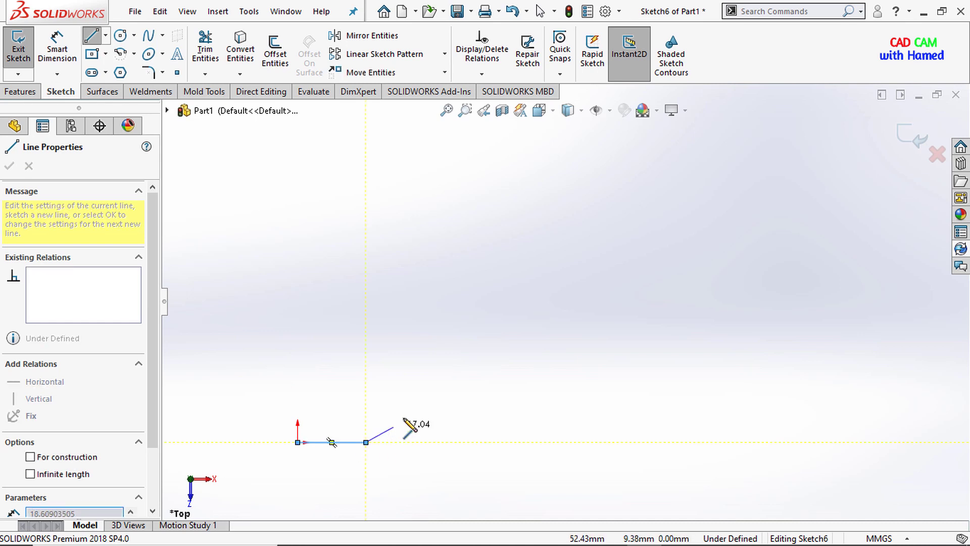
pyautogui.click(451, 344)
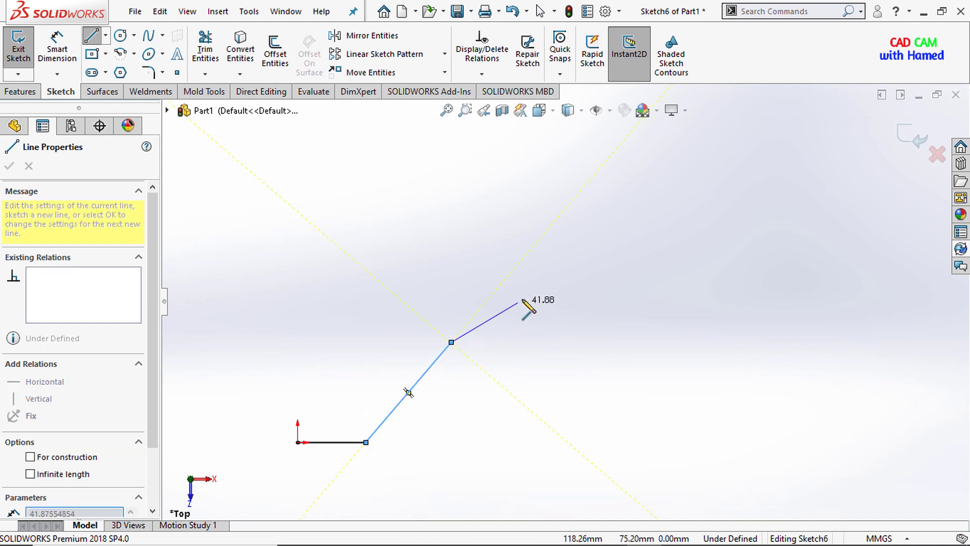
pyautogui.rightClick(528, 304)
pyautogui.click(556, 310)
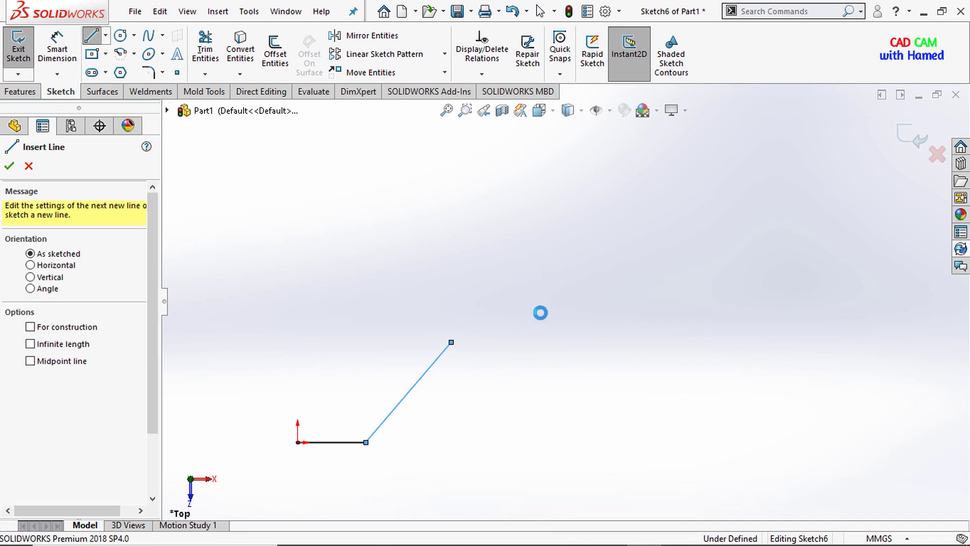
# - Dimension the horizontal line to 70 and the angled line to 140
pyautogui.click(57, 50)
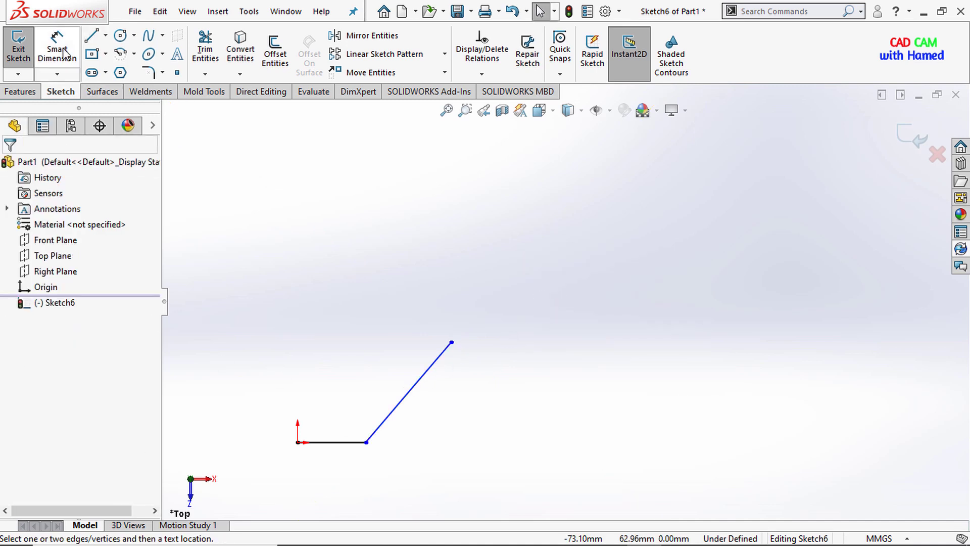
pyautogui.click(335, 444)
pyautogui.click(326, 481)
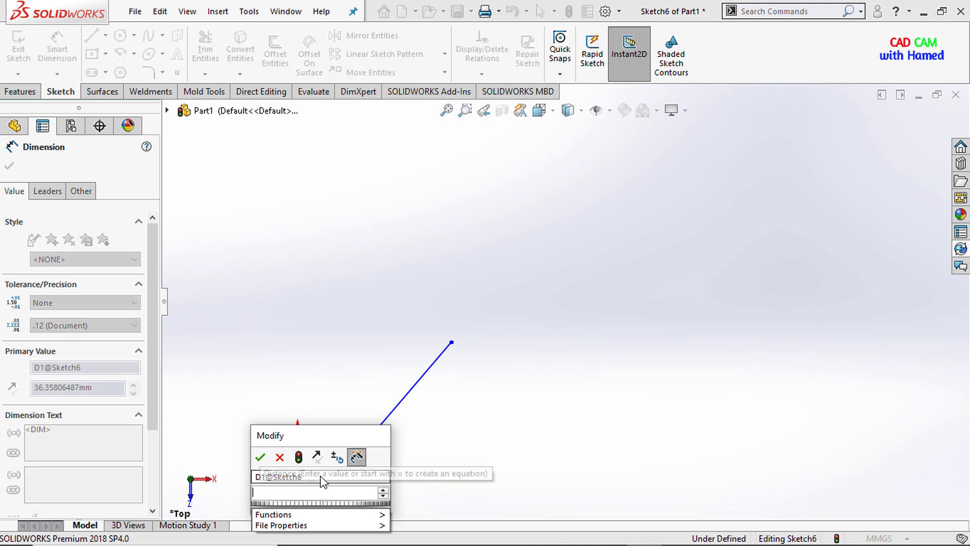
pyautogui.write('70')
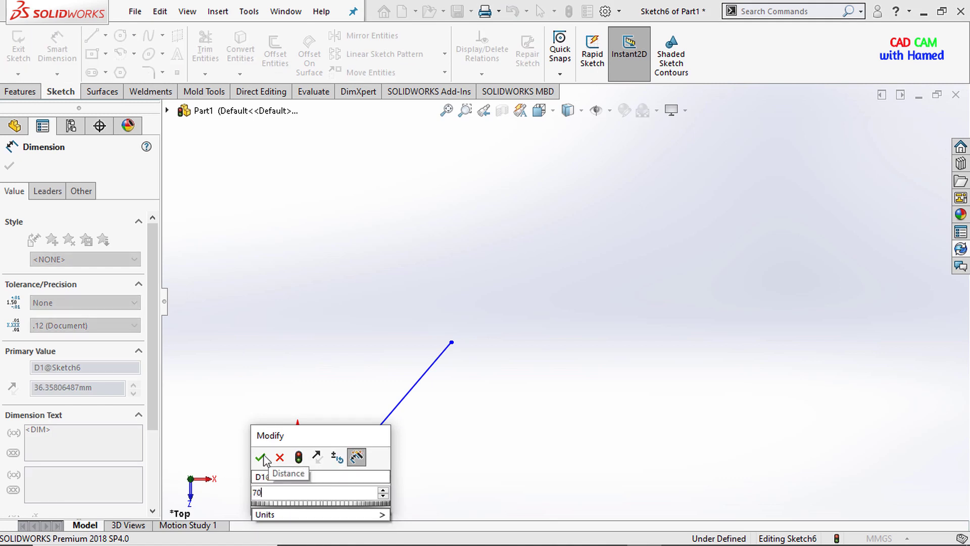
pyautogui.click(260, 458)
pyautogui.click(438, 369)
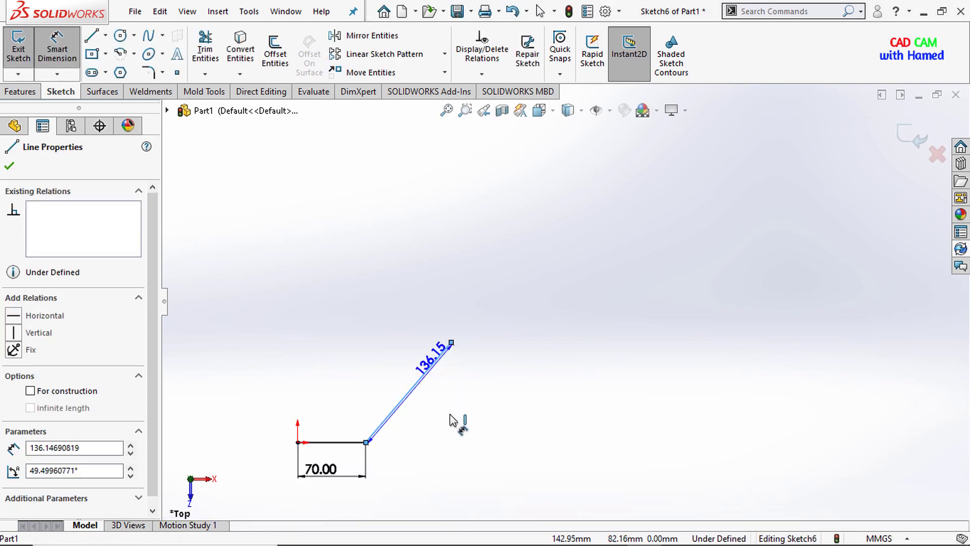
pyautogui.click(452, 418)
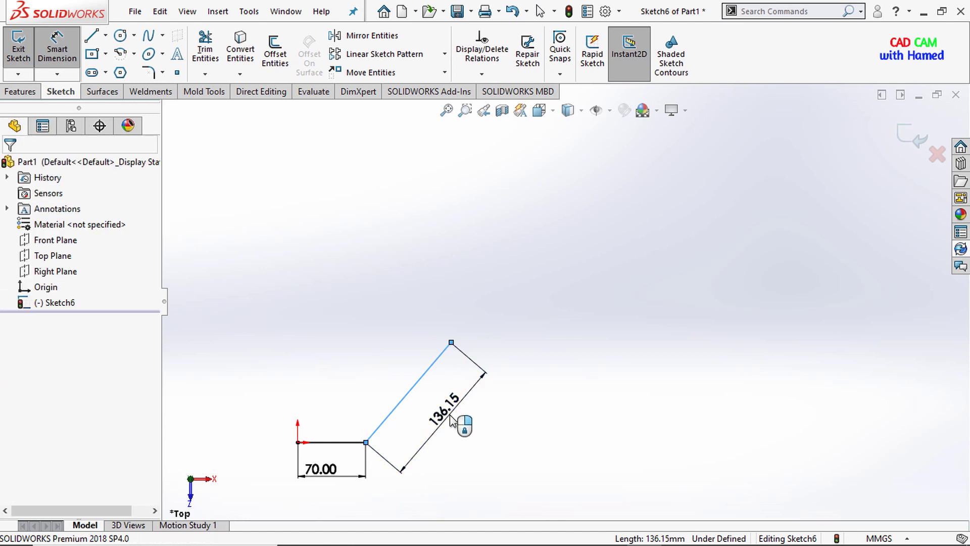
pyautogui.write('140')
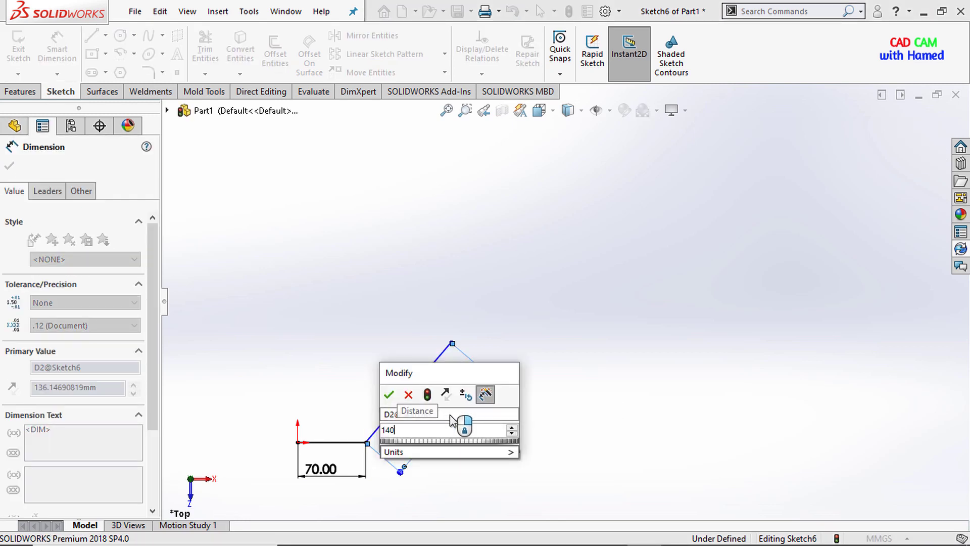
pyautogui.press('Return')
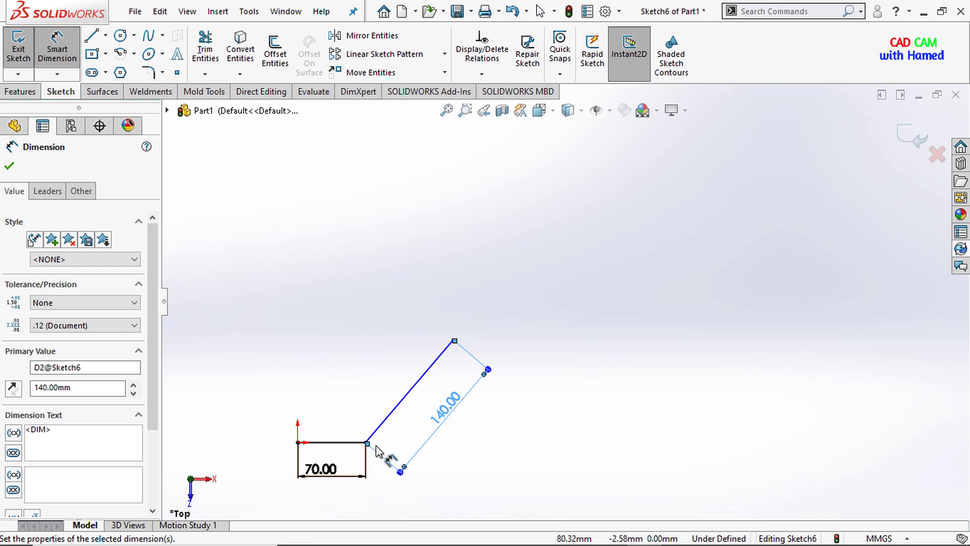
# - Set the angle between the angled and horizontal lines to 45°
pyautogui.click(389, 416)
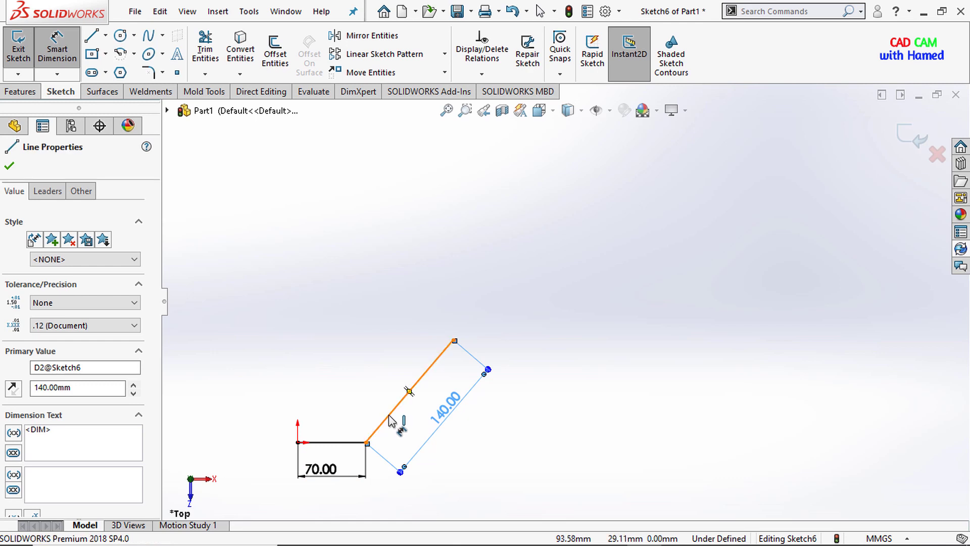
pyautogui.click(340, 443)
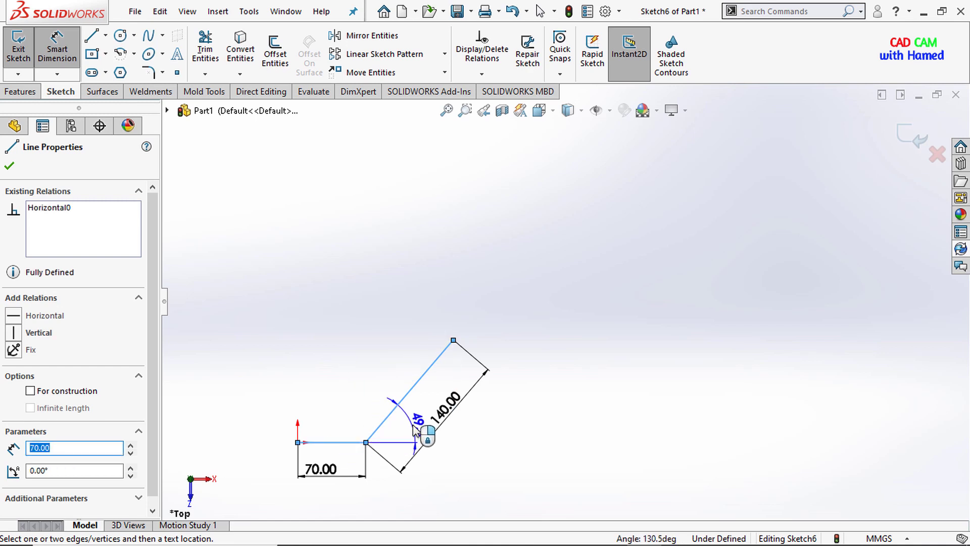
pyautogui.click(415, 430)
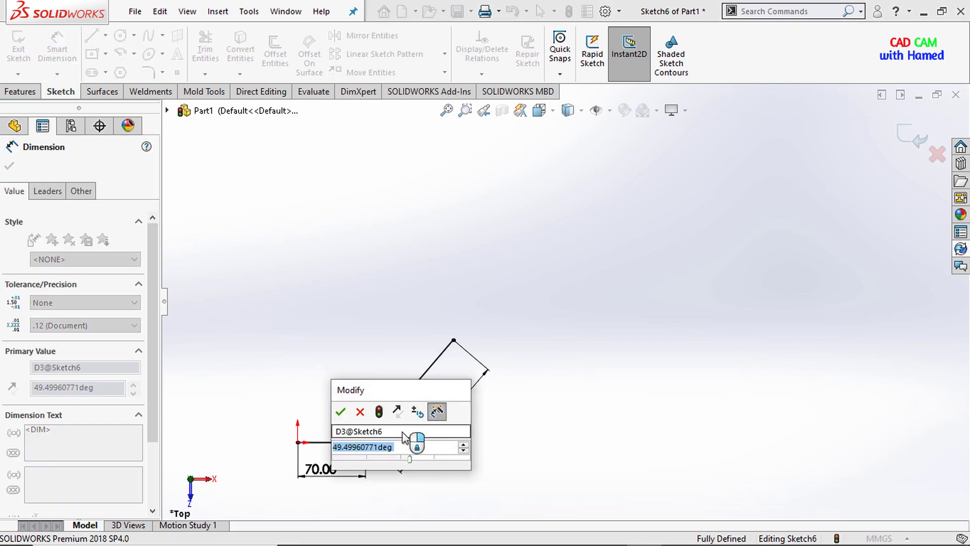
pyautogui.write('=')
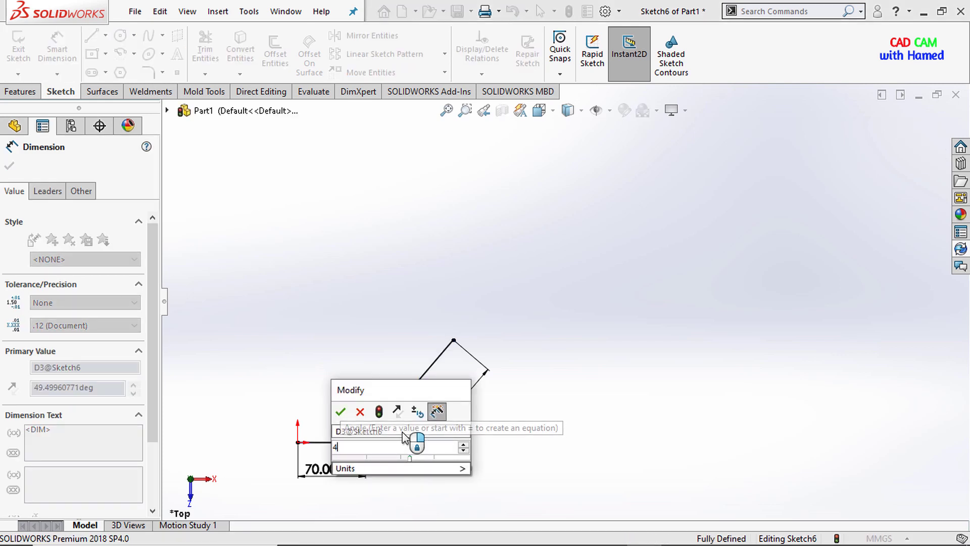
pyautogui.write('45')
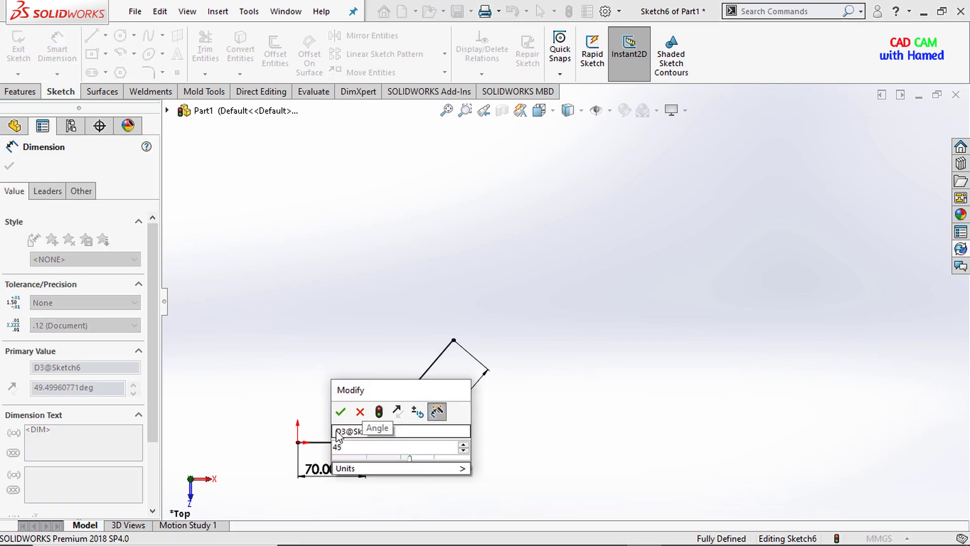
pyautogui.click(340, 412)
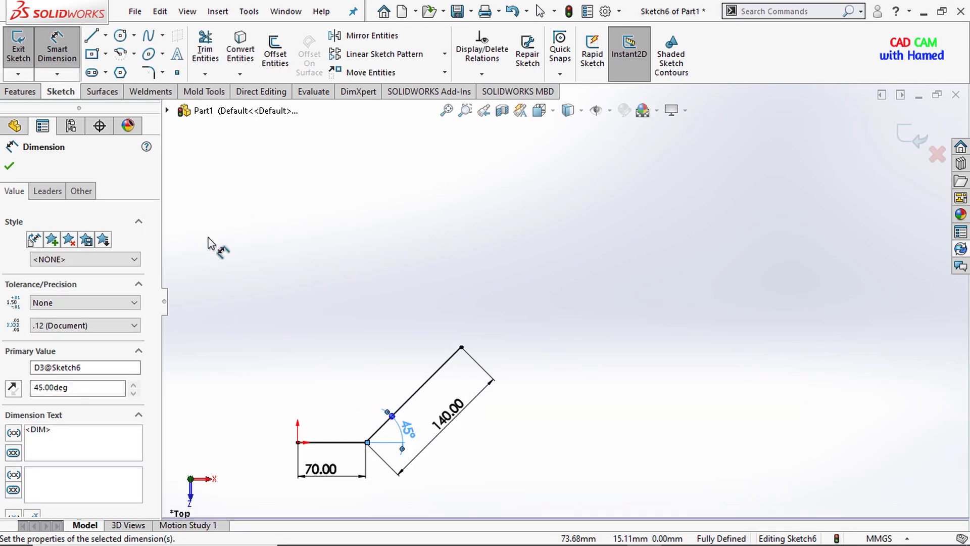
# - Draw a diagonal centerline rising from the sketch origin
pyautogui.click(105, 35)
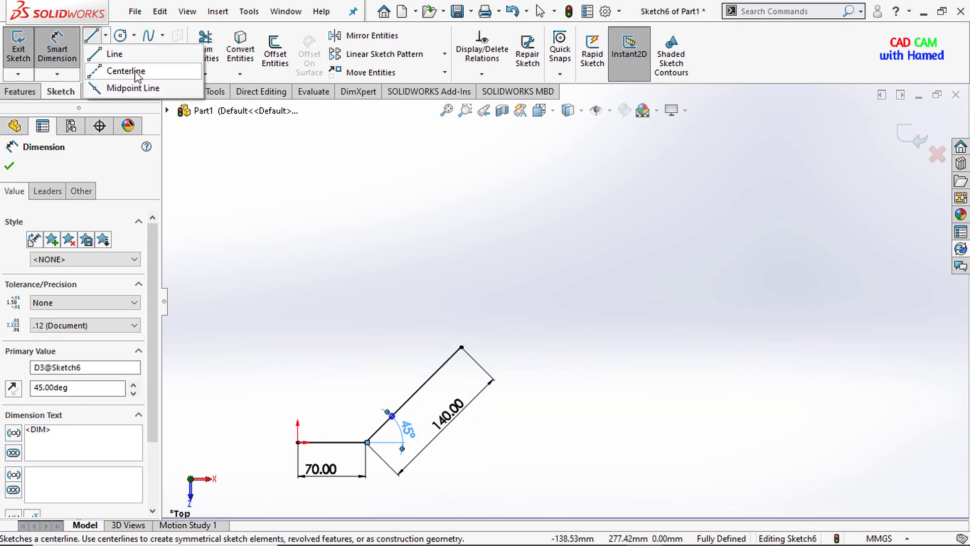
pyautogui.click(126, 71)
pyautogui.click(297, 442)
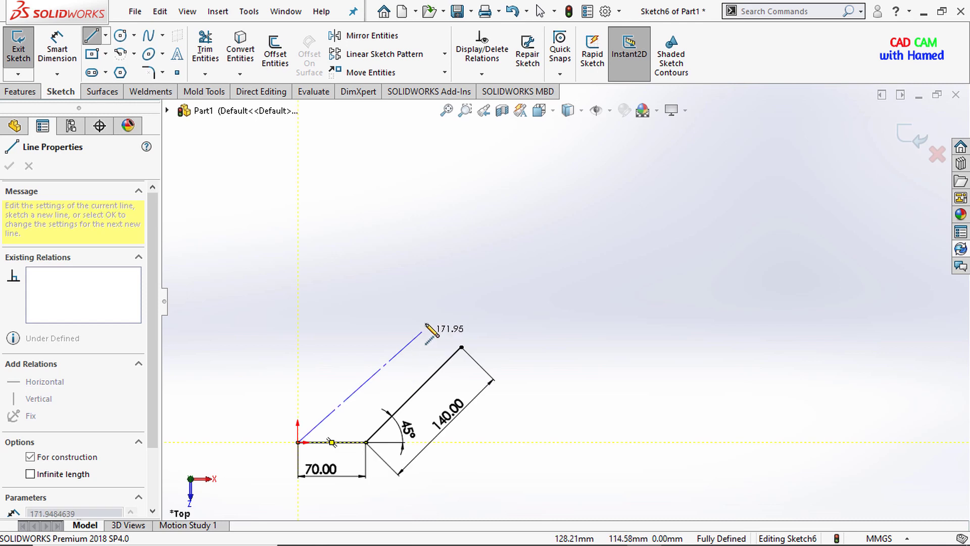
pyautogui.click(414, 309)
# - Add a Parallel relation between the diagonal centerline and the 140 line
pyautogui.rightClick(439, 283)
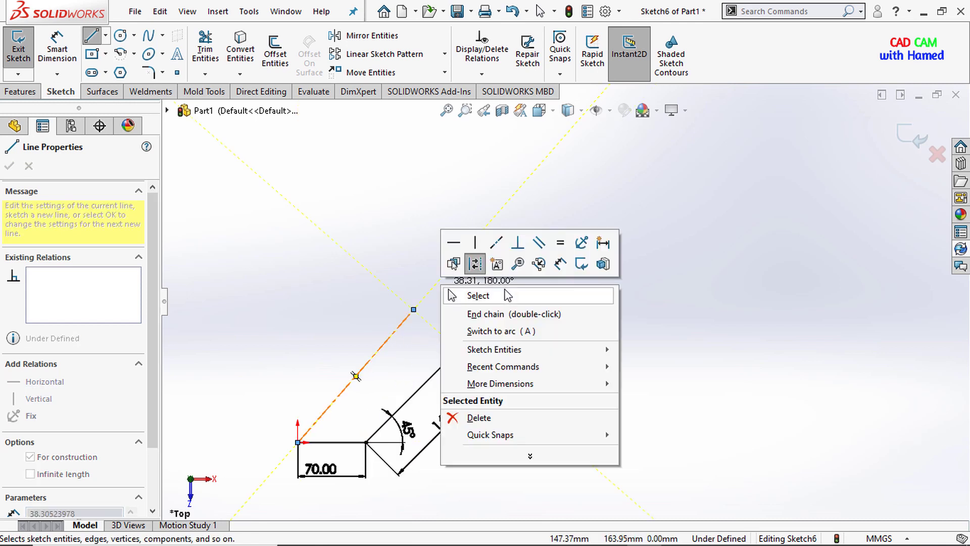
pyautogui.click(473, 292)
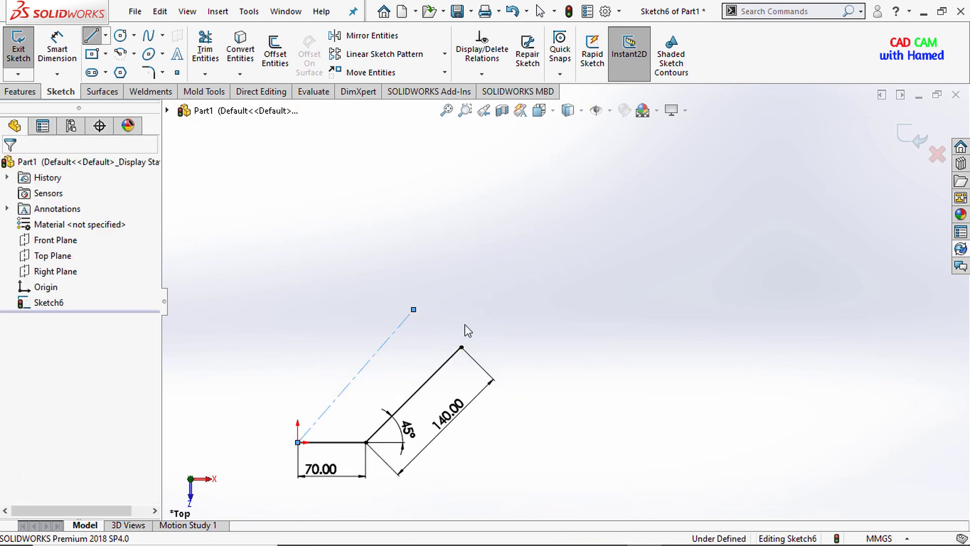
pyautogui.click(380, 354)
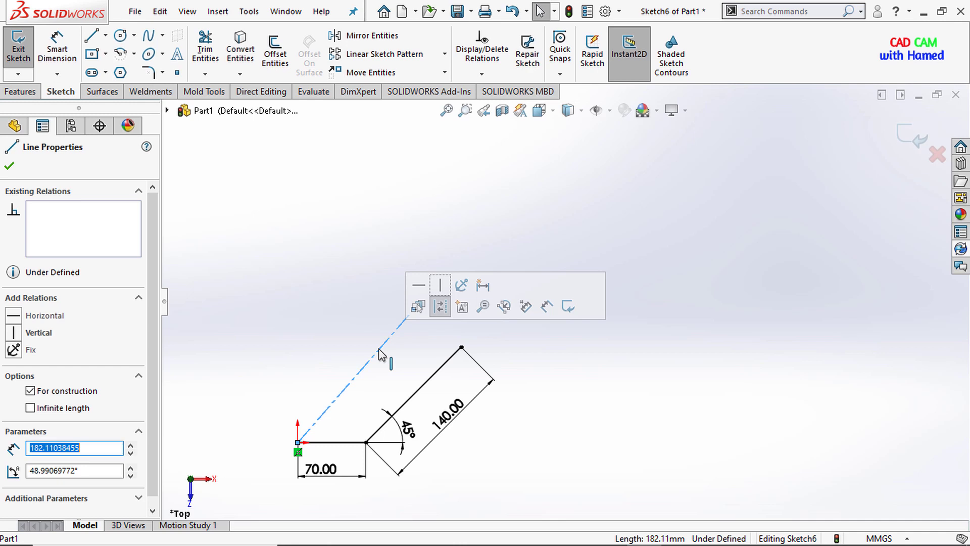
pyautogui.keyDown('ctrl'); pyautogui.click(442, 372); pyautogui.keyUp('ctrl')
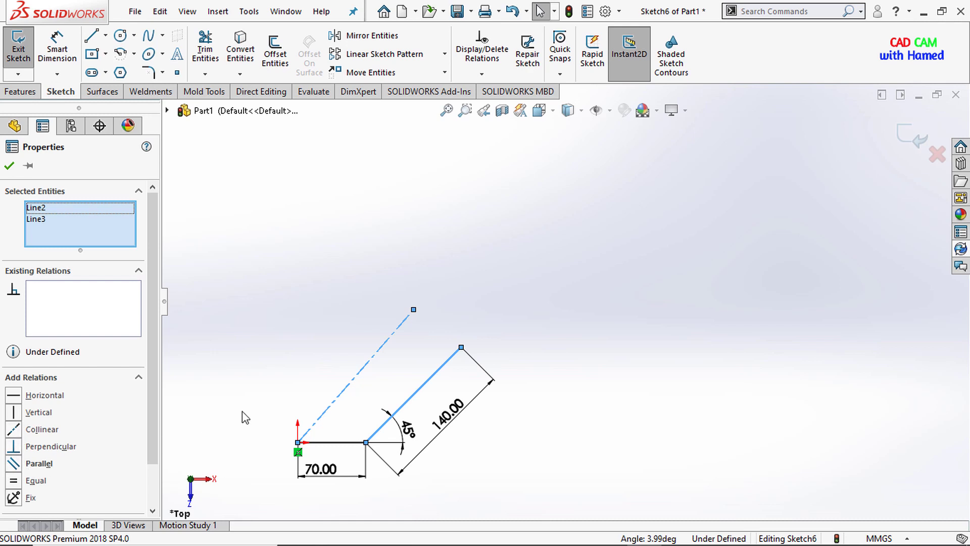
pyautogui.click(15, 464)
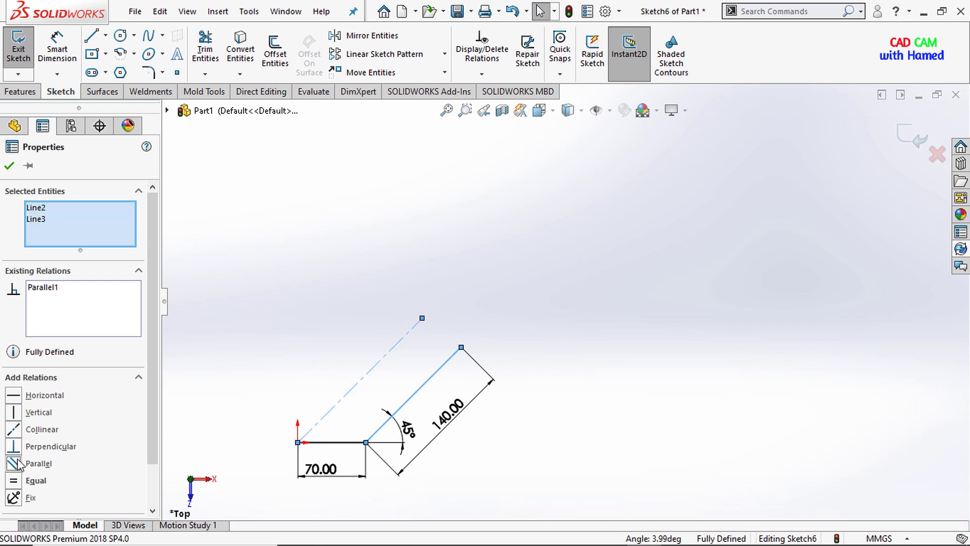
pyautogui.click(11, 162)
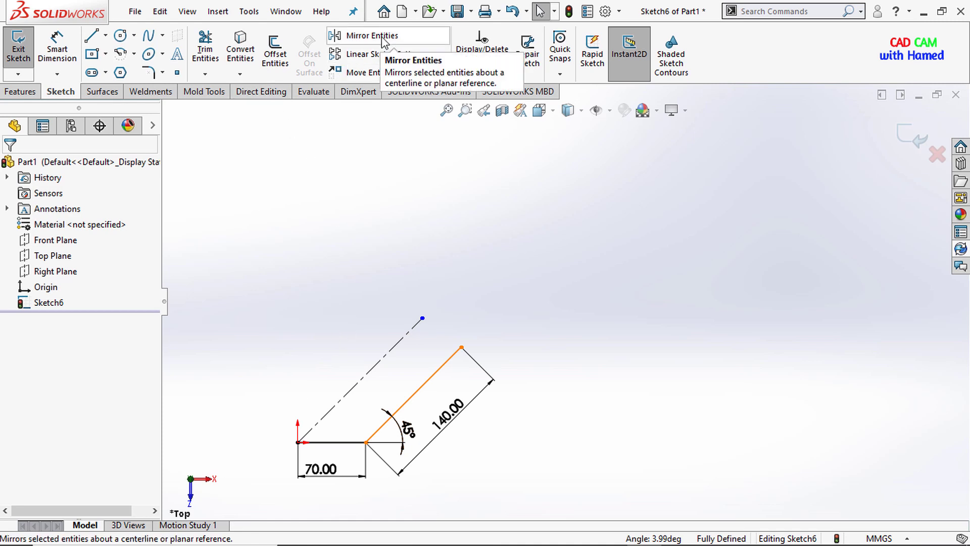
# - Mirror the 70 and 140 lines about the diagonal centerline to add a vertical and angled pair
pyautogui.click(354, 36)
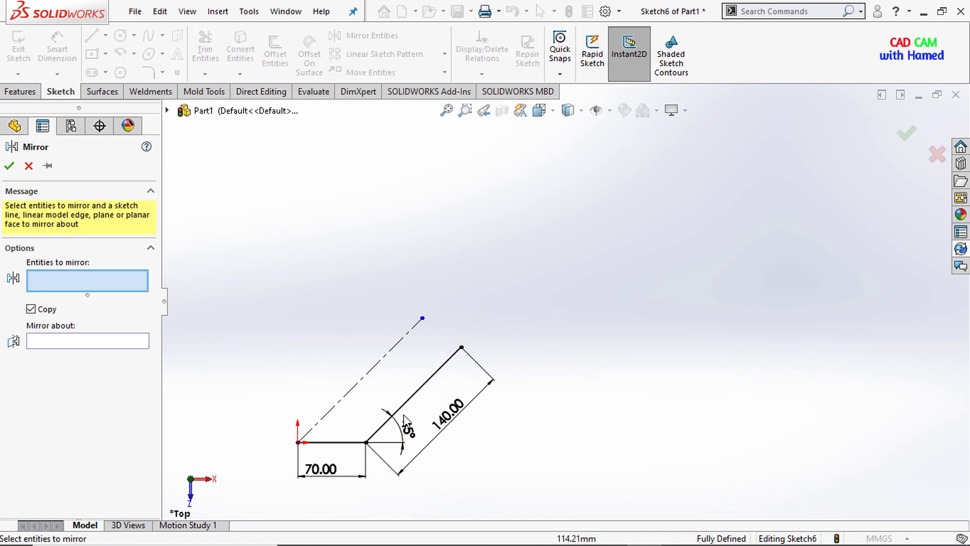
pyautogui.click(350, 444)
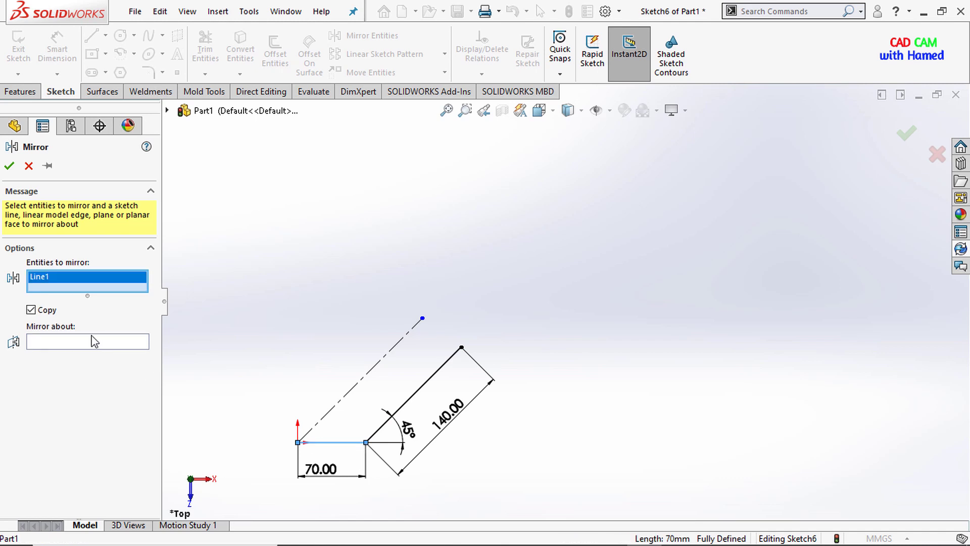
pyautogui.click(63, 344)
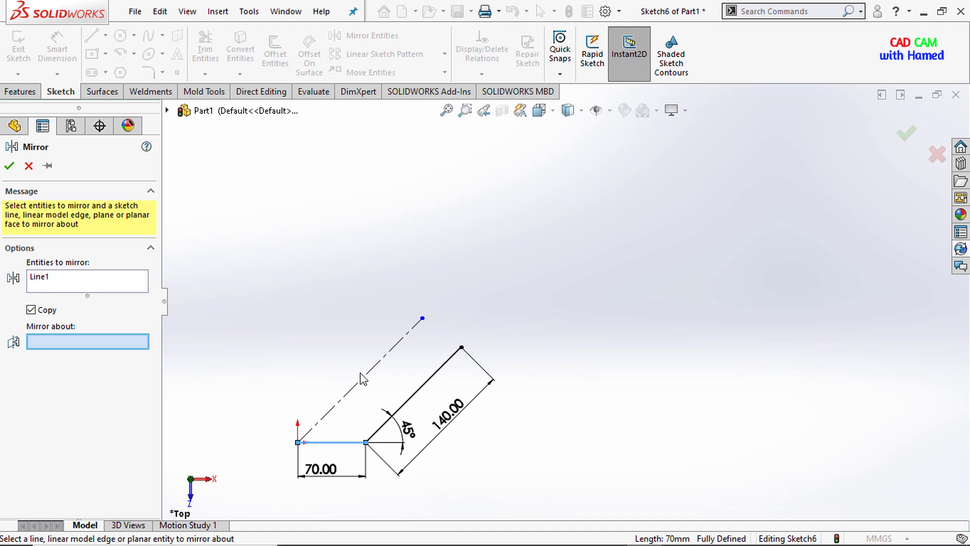
pyautogui.click(377, 365)
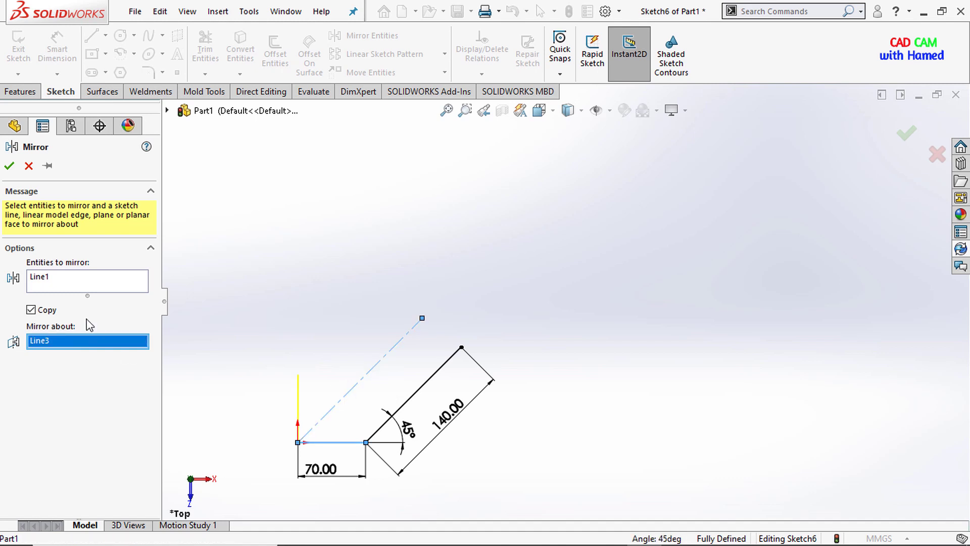
pyautogui.click(96, 285)
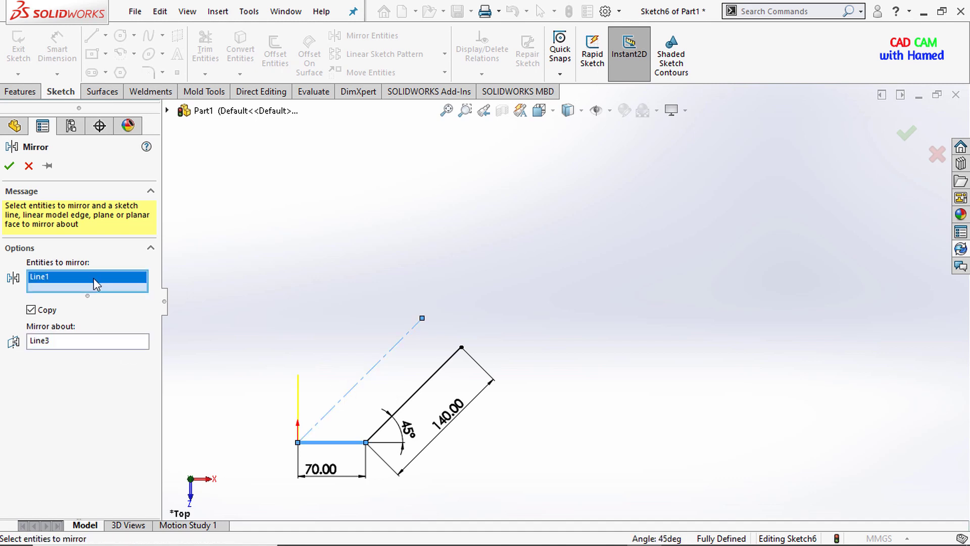
pyautogui.click(439, 384)
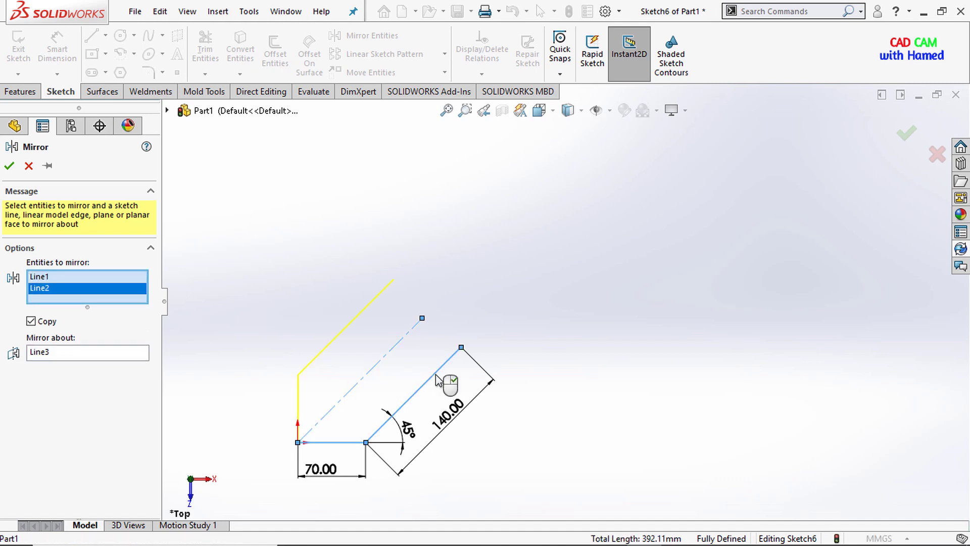
pyautogui.click(9, 166)
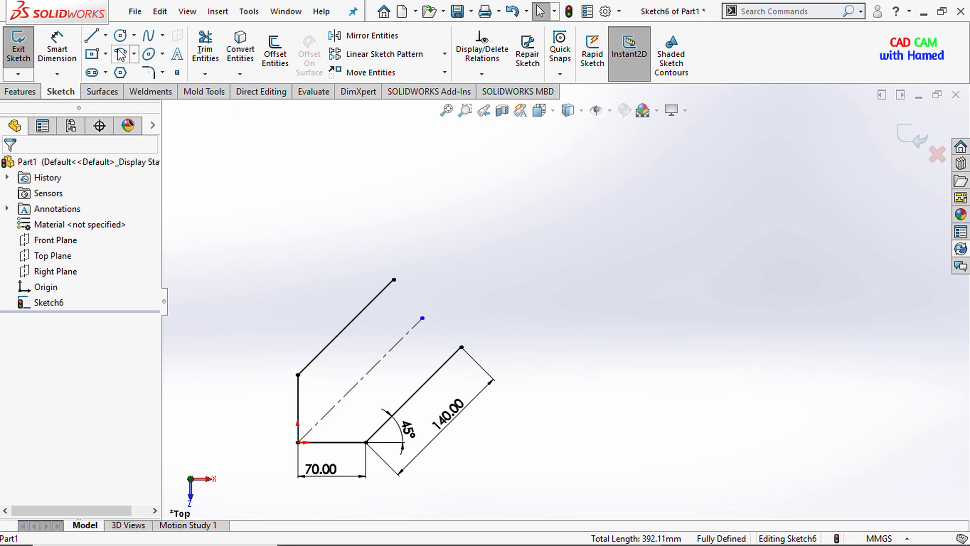
# - Draw a vertical centerline upward from the 140 line's end
pyautogui.click(106, 37)
pyautogui.click(119, 71)
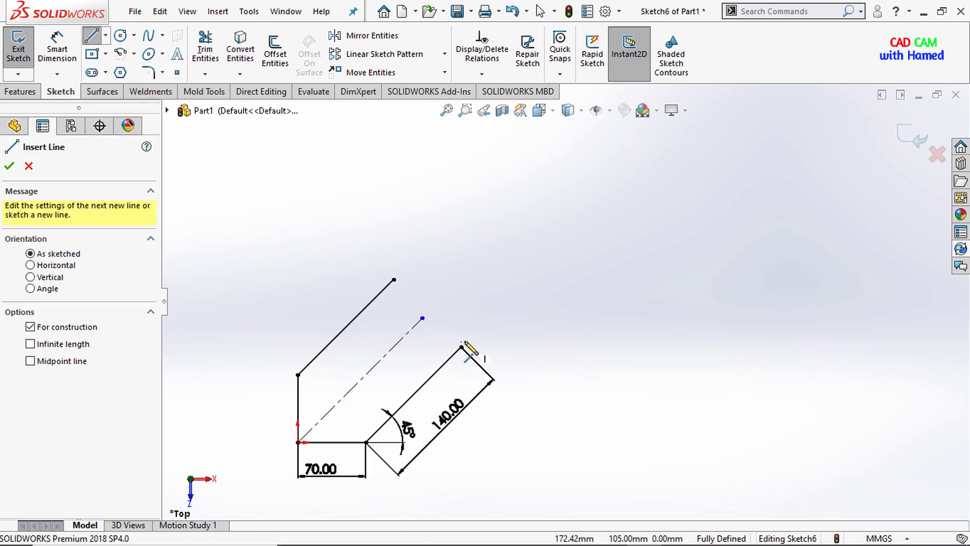
pyautogui.moveTo(461, 348); pyautogui.dragTo(461, 186)
pyautogui.rightClick(485, 191)
pyautogui.click(520, 193)
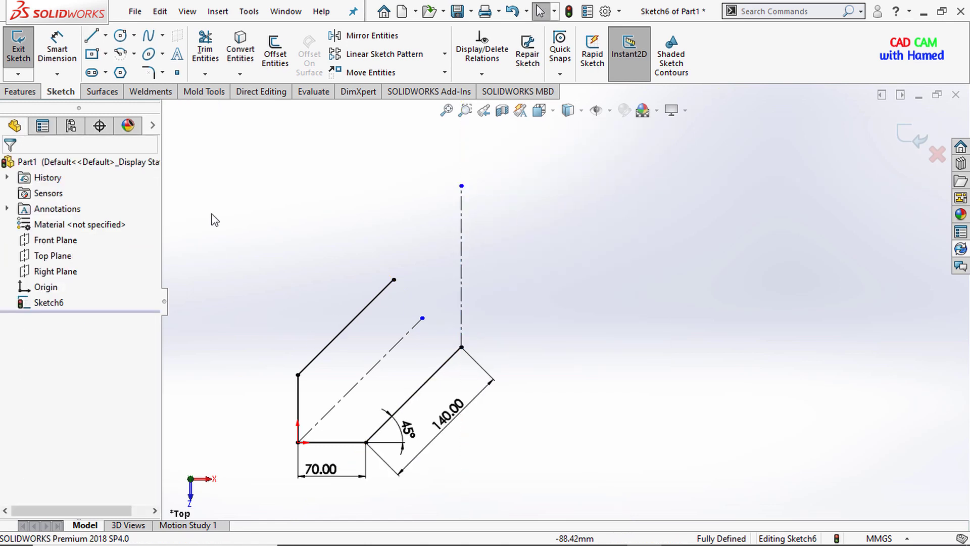
# - Mirror the five left-side lines about the vertical centerline to form the right half
pyautogui.click(362, 36)
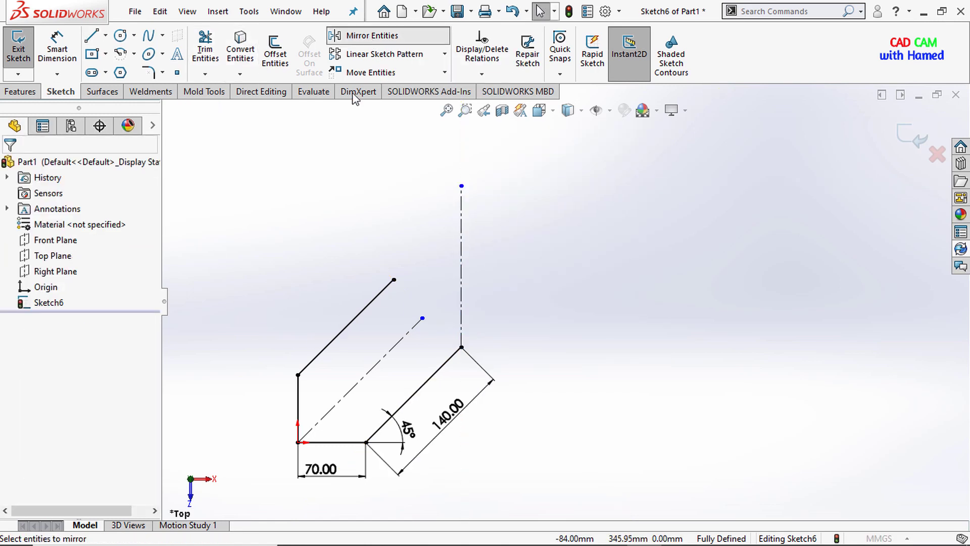
pyautogui.moveTo(264, 299)
pyautogui.mouseDown()
pyautogui.moveTo(442, 482)
pyautogui.moveTo(455, 255)
pyautogui.mouseUp()
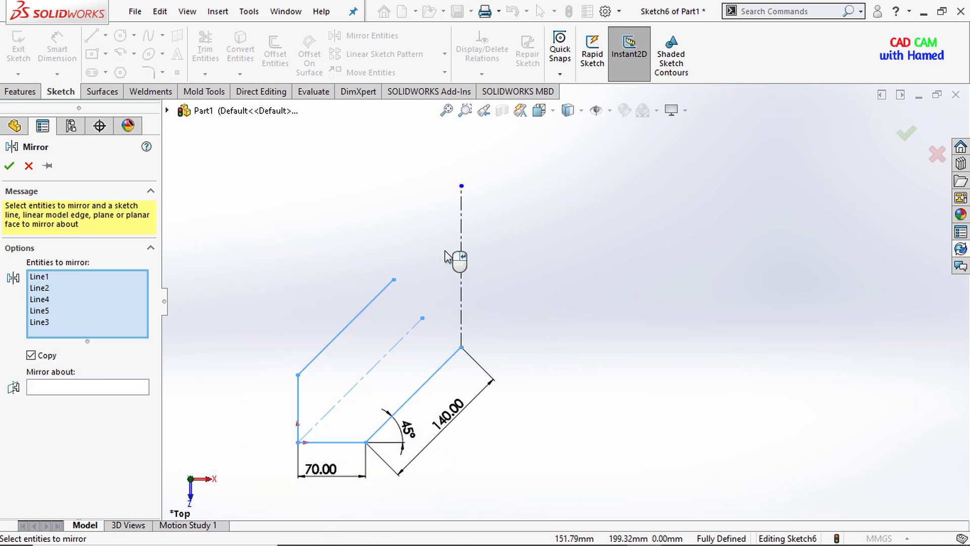
pyautogui.click(89, 387)
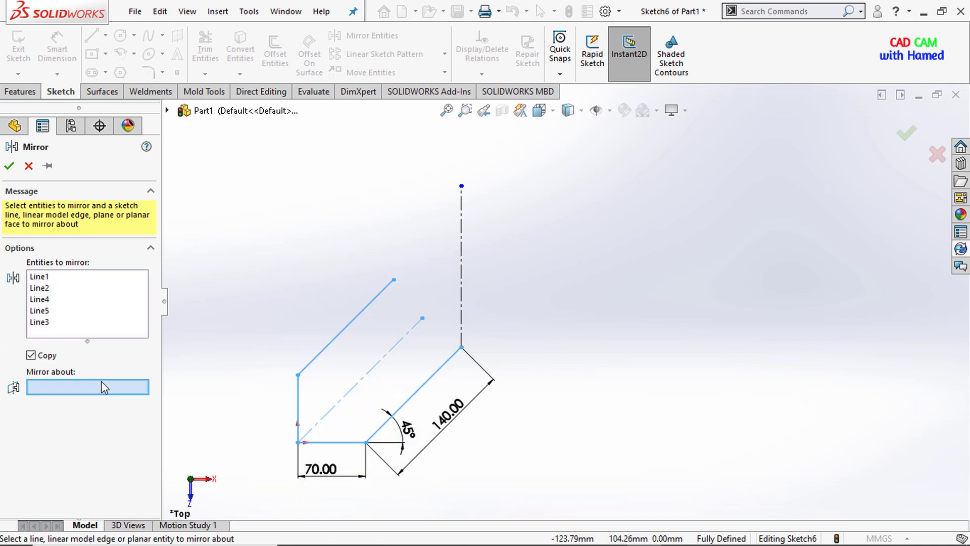
pyautogui.click(461, 245)
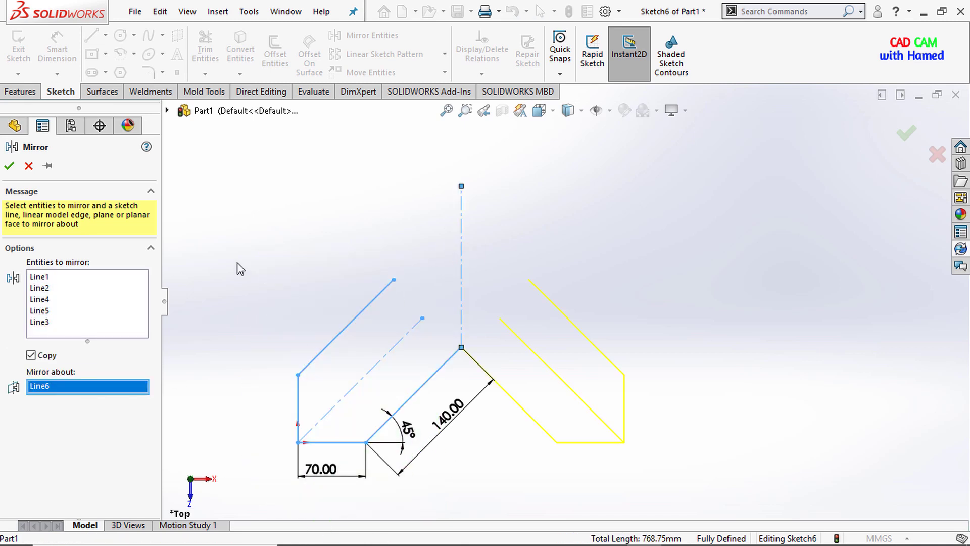
pyautogui.click(9, 165)
pyautogui.click(104, 35)
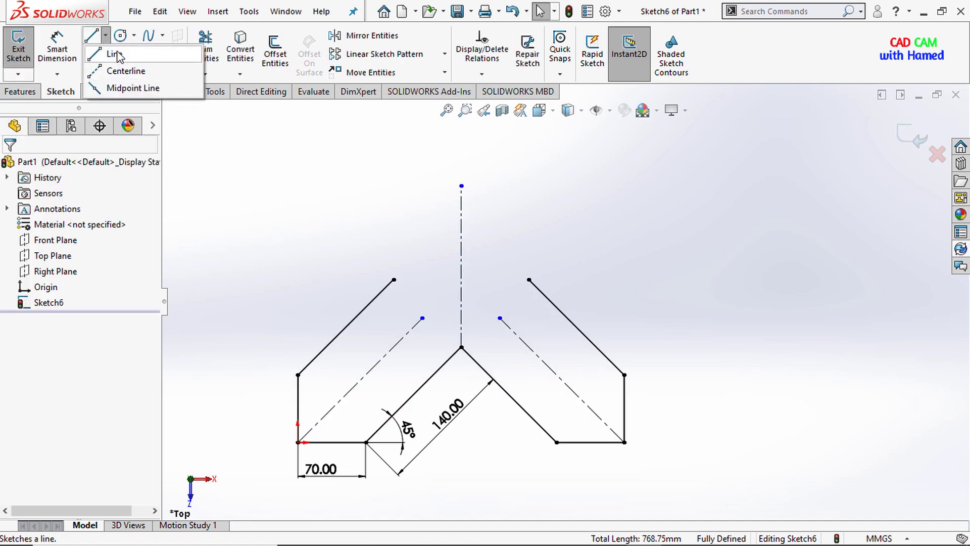
# - Draw a horizontal centerline joining the V's two top endpoints
pyautogui.click(122, 72)
pyautogui.click(395, 280)
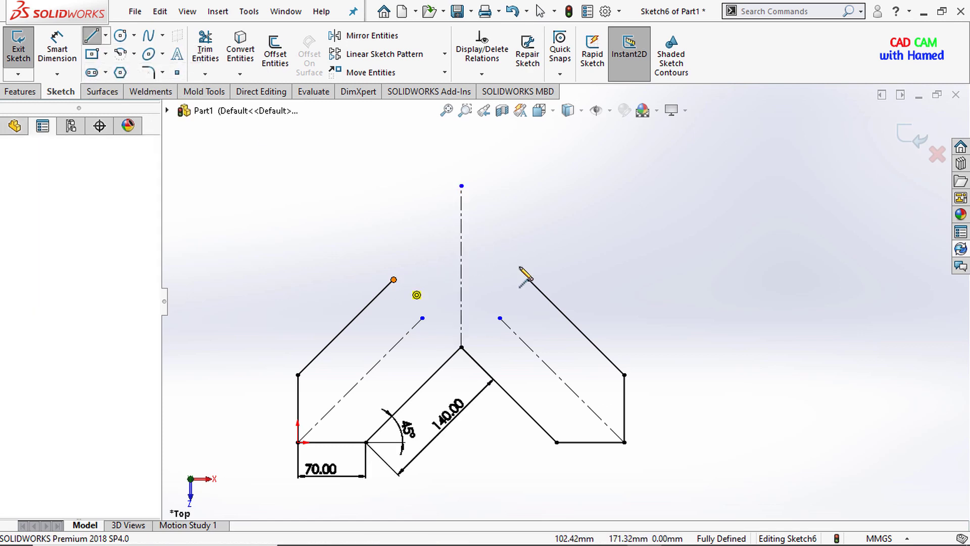
pyautogui.click(581, 221)
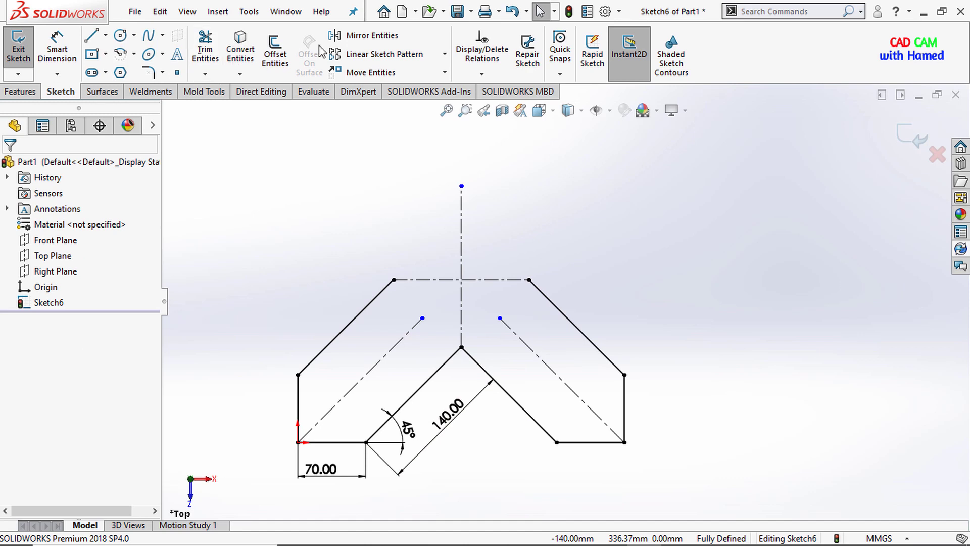
# - Mirror all eleven sketch lines about the horizontal centerline to complete the cross
pyautogui.click(364, 35)
pyautogui.moveTo(348, 495)
pyautogui.mouseDown()
pyautogui.moveTo(299, 264)
pyautogui.moveTo(611, 253)
pyautogui.mouseUp()
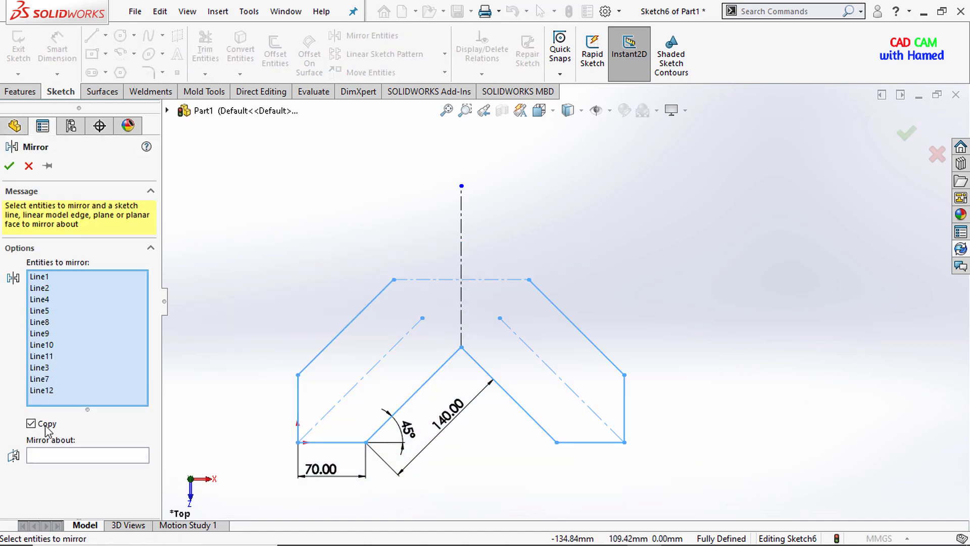
pyautogui.click(66, 457)
pyautogui.click(444, 280)
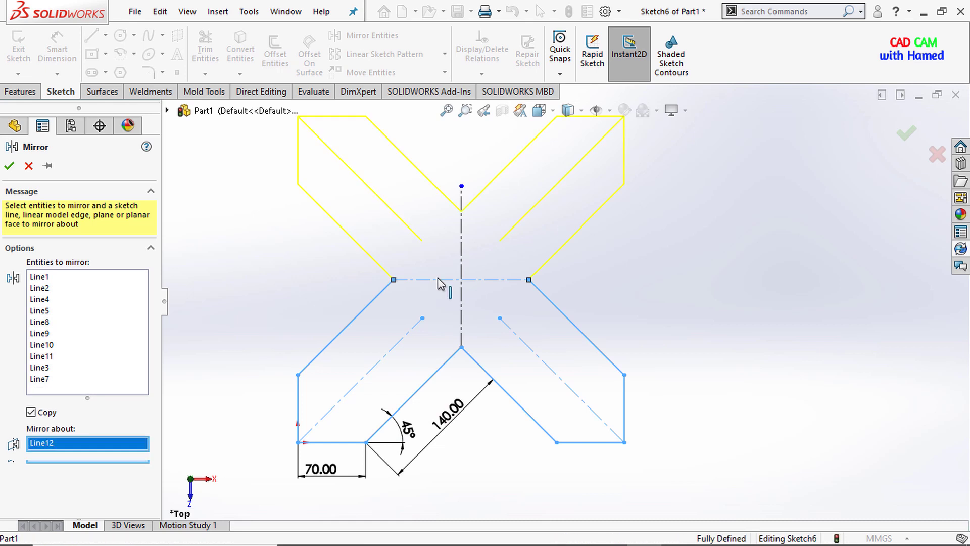
pyautogui.click(9, 166)
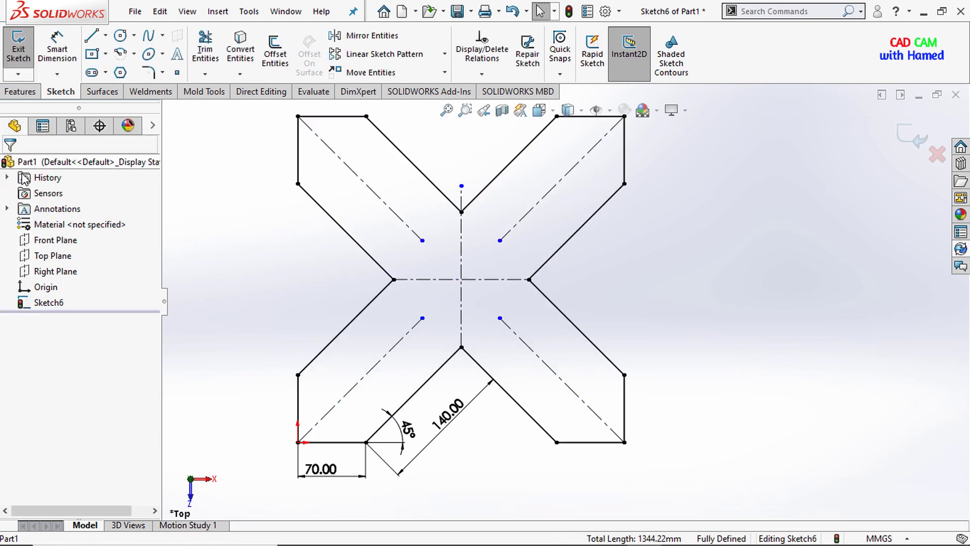
pyautogui.scroll(2, 522, 314)
pyautogui.scroll(-1, 465, 300)
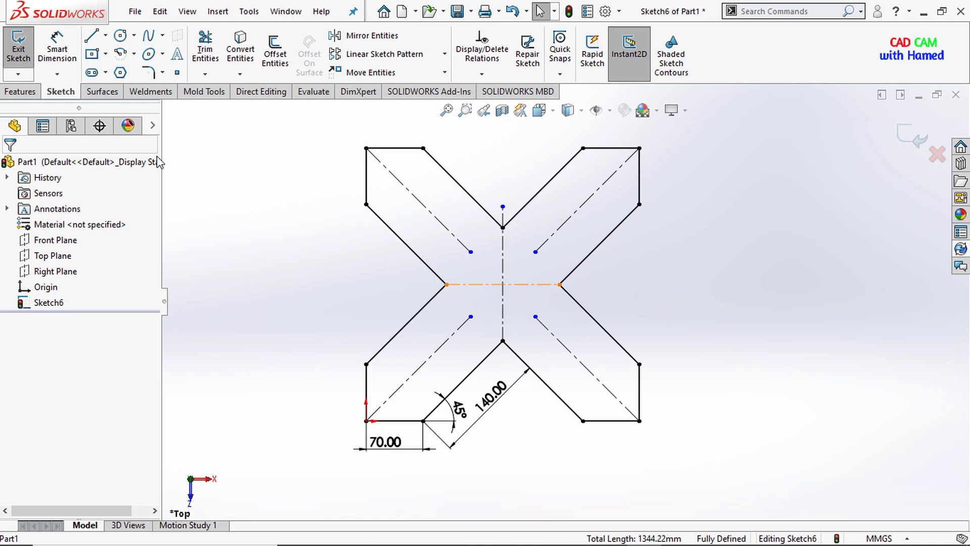
# - Add driven dimensions: 140.00 on both right diagonals and 70.00 on the upper-left vertical edge
pyautogui.click(61, 58)
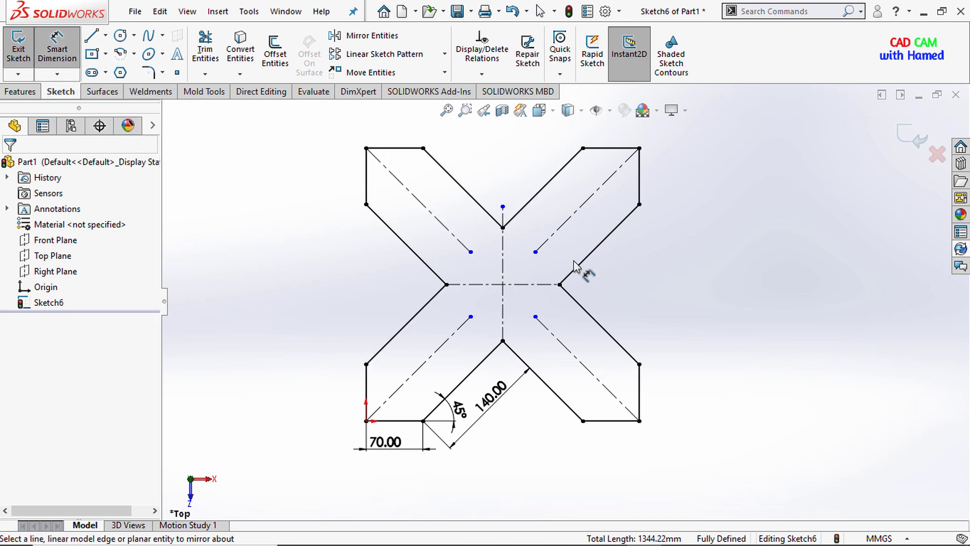
pyautogui.click(631, 256)
pyautogui.click(617, 261)
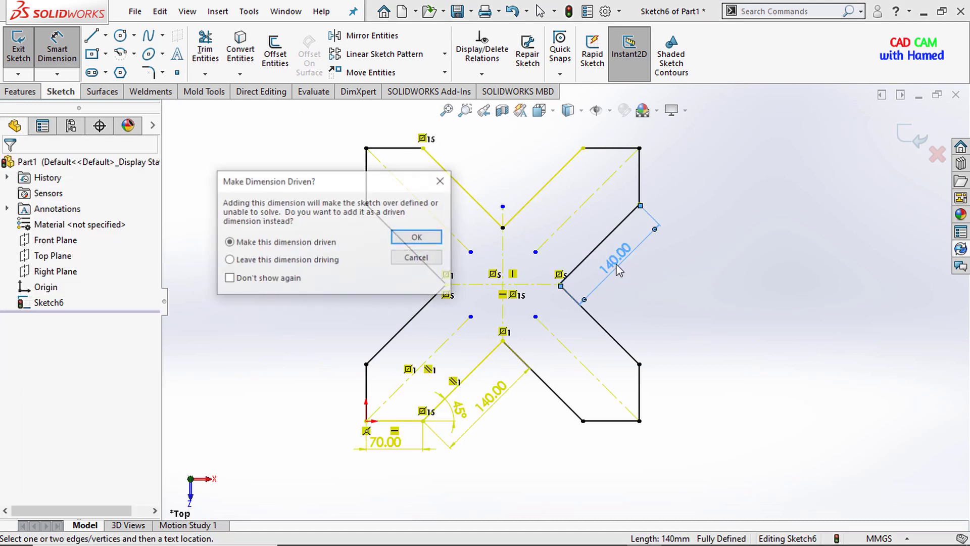
pyautogui.click(400, 242)
pyautogui.click(367, 192)
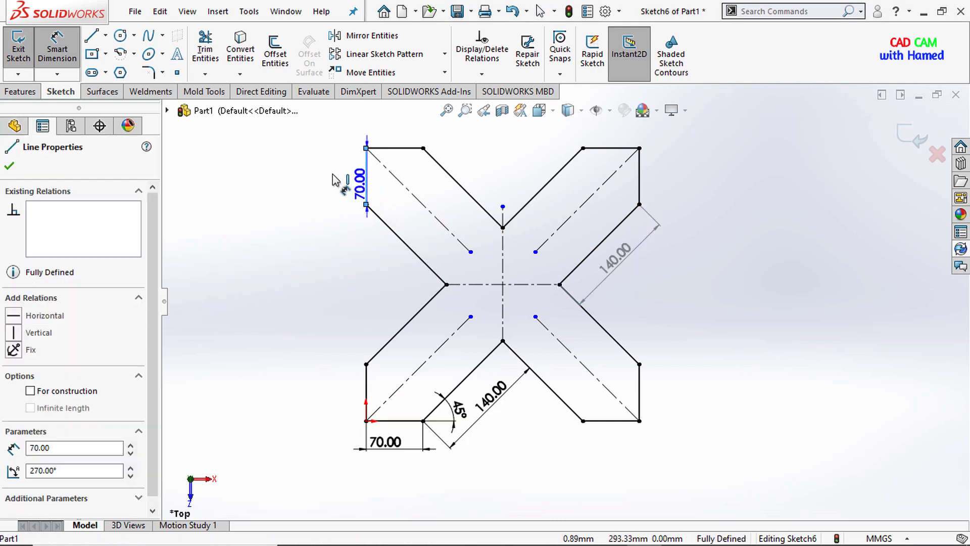
pyautogui.click(328, 178)
pyautogui.click(416, 236)
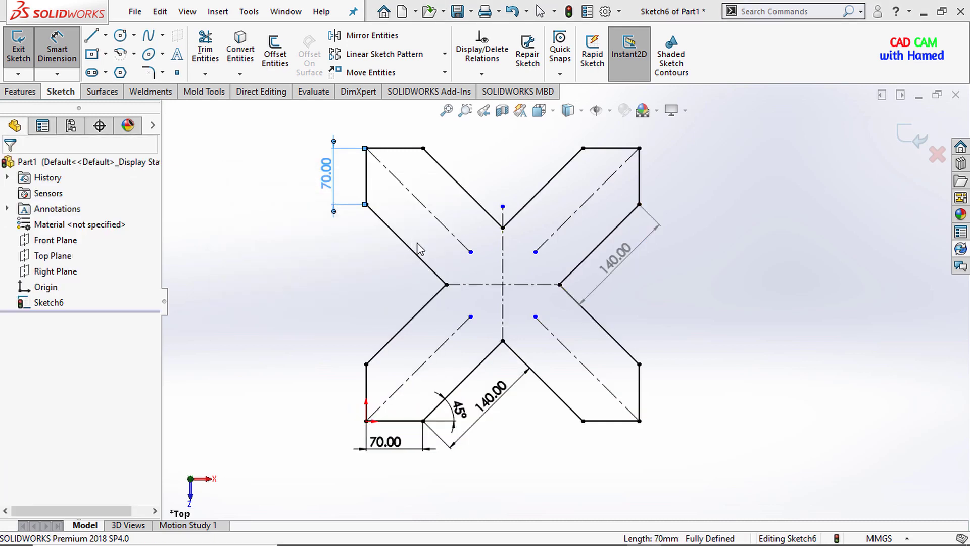
pyautogui.click(559, 401)
pyautogui.click(546, 402)
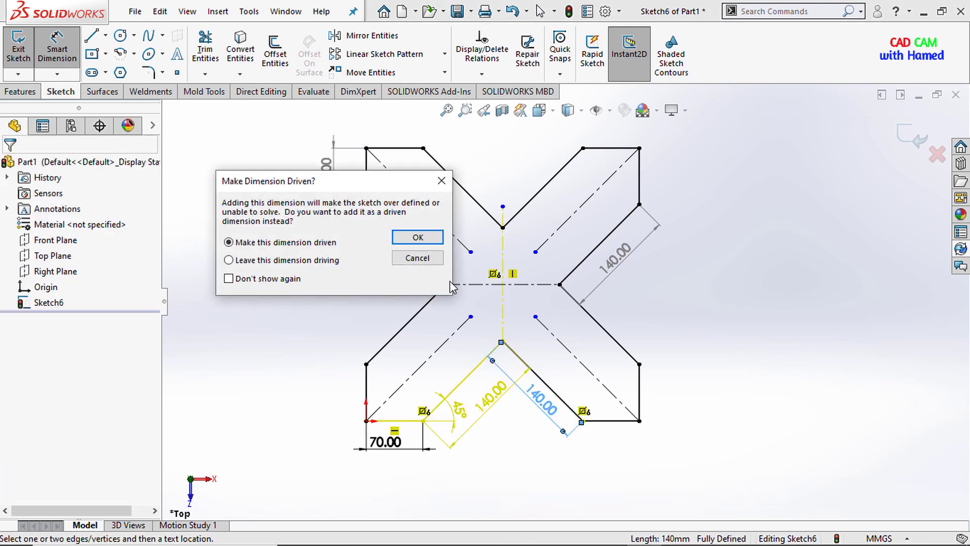
pyautogui.click(426, 240)
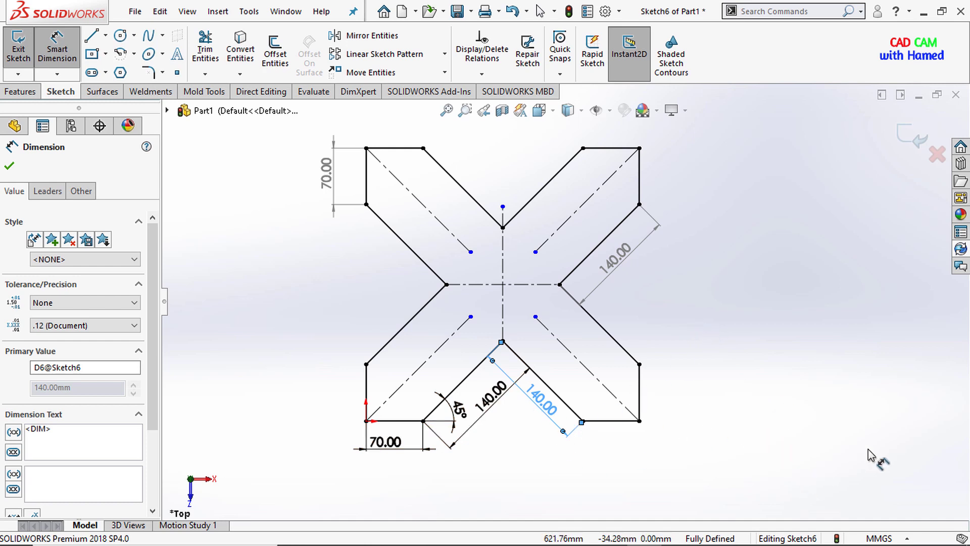
# - Set the document's primary dimension precision to None so dimensions read 70, 140 and 45°
pyautogui.click(909, 541)
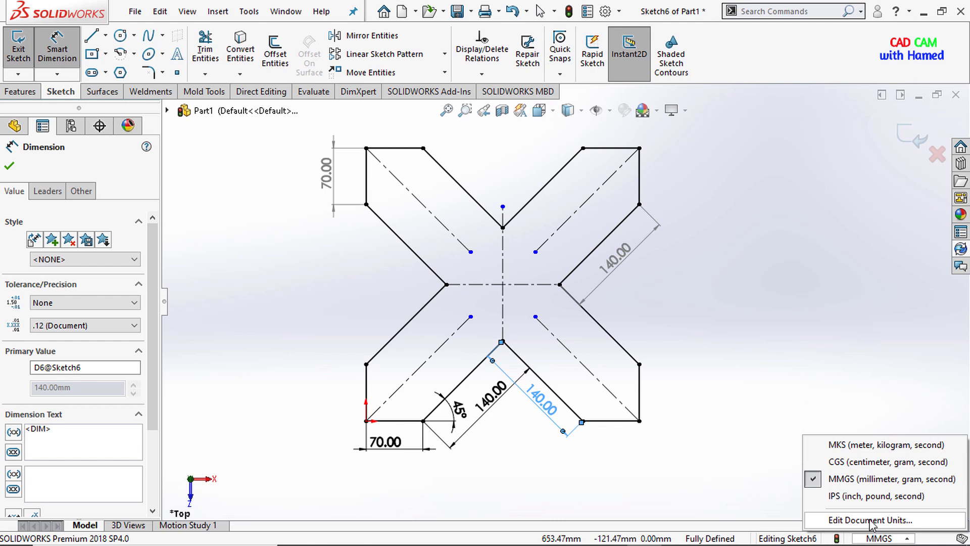
pyautogui.click(892, 521)
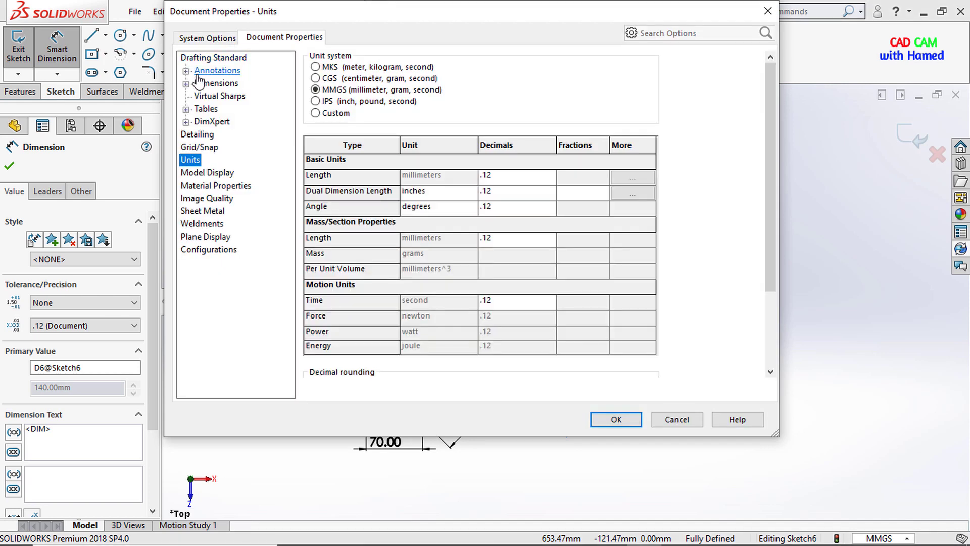
pyautogui.click(208, 73)
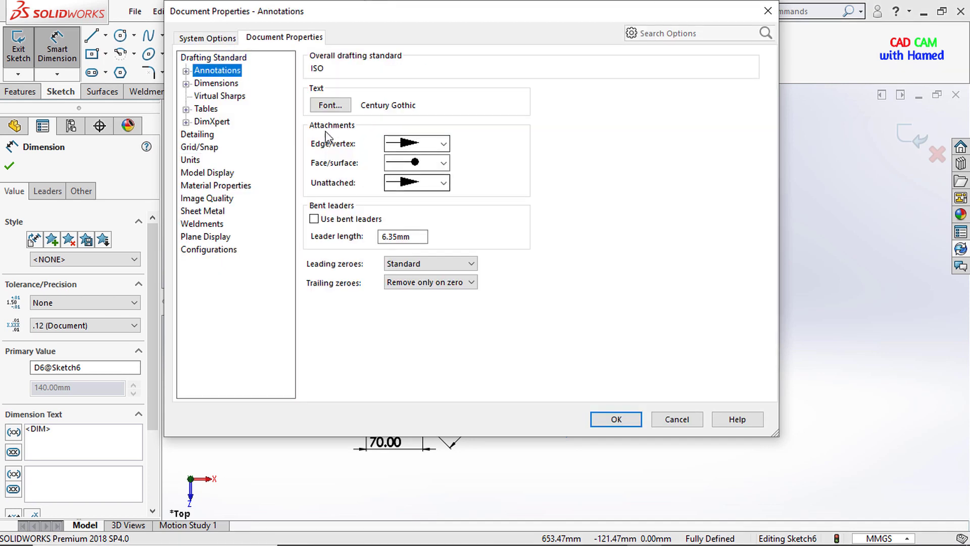
pyautogui.click(222, 84)
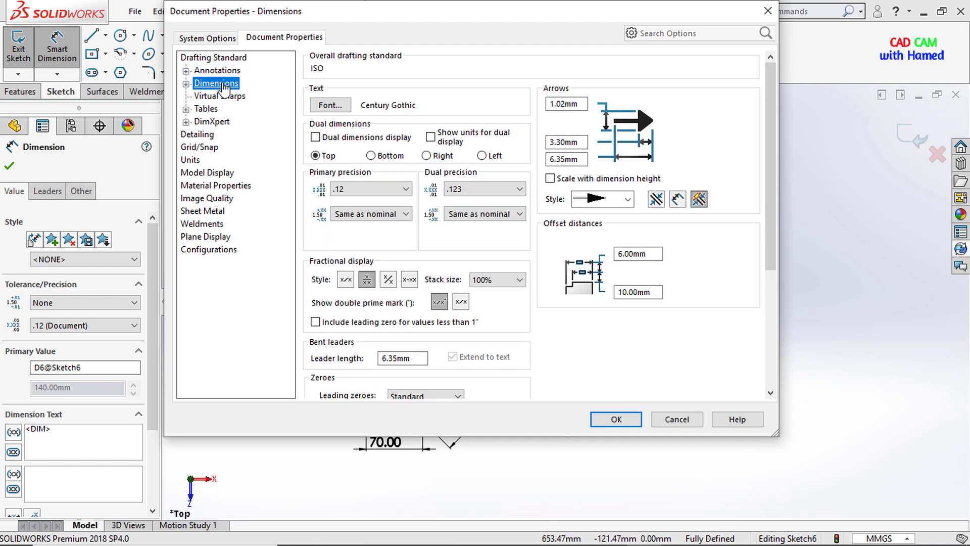
pyautogui.click(343, 106)
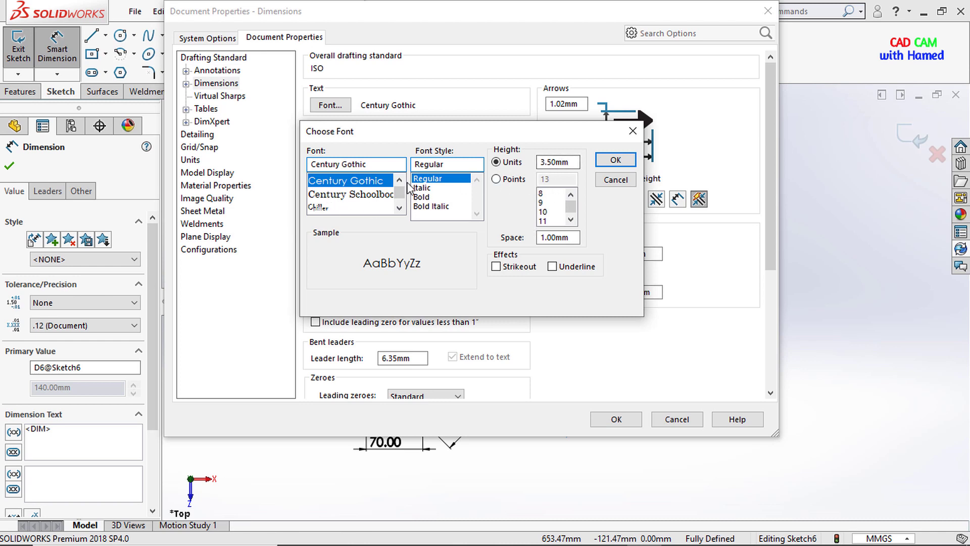
pyautogui.click(631, 133)
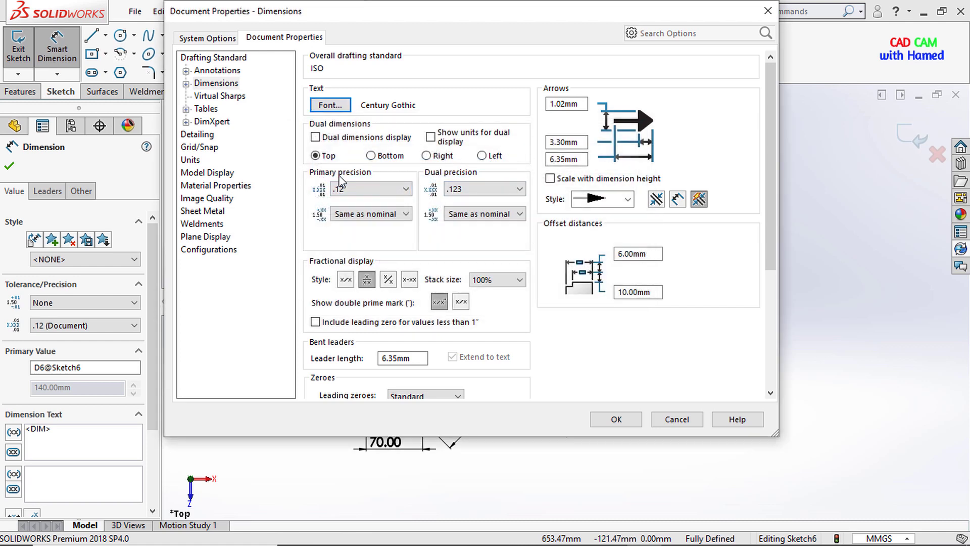
pyautogui.click(408, 190)
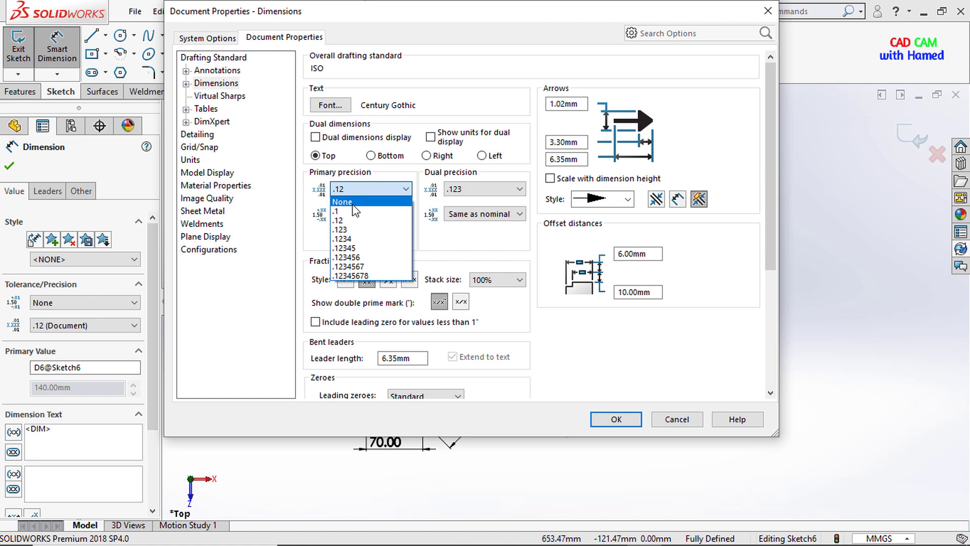
pyautogui.click(353, 204)
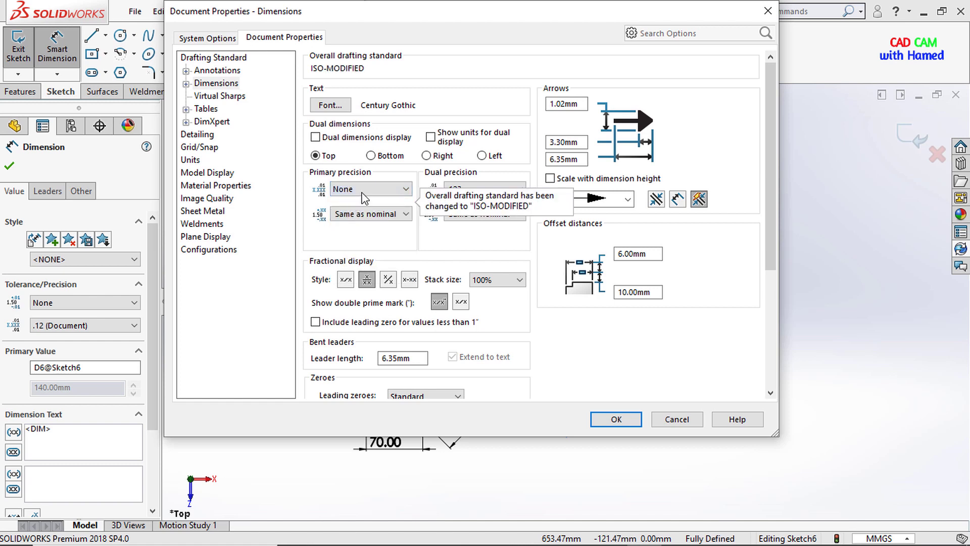
pyautogui.click(618, 420)
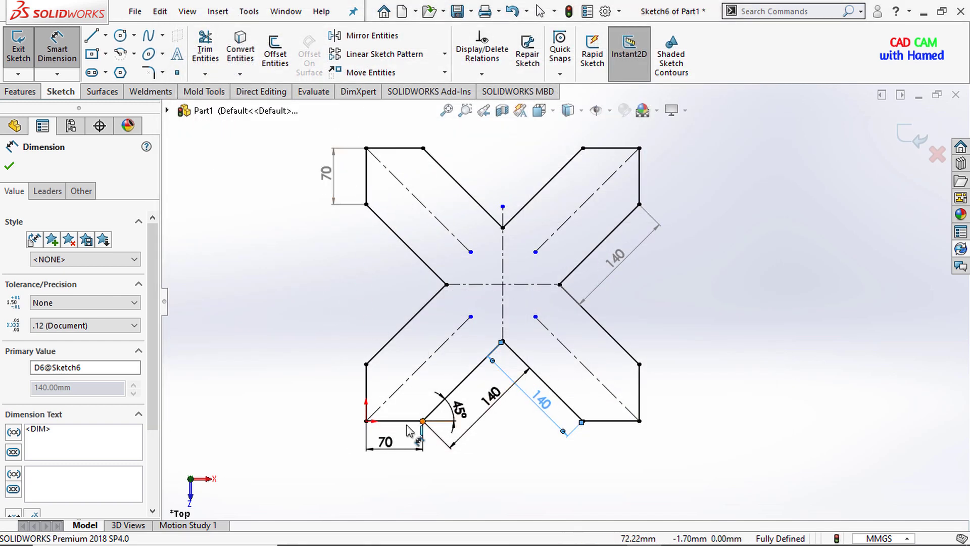
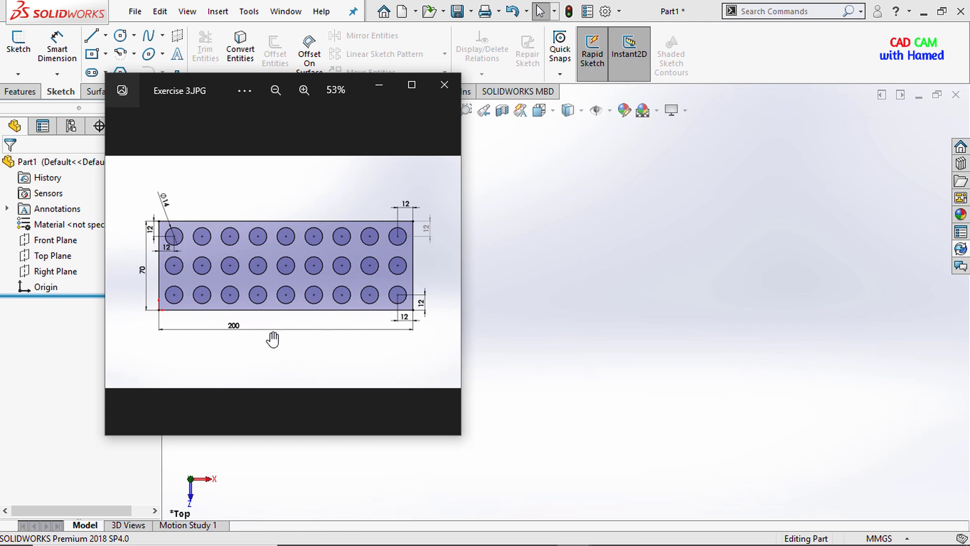
# - Minimize the reference drawing and view the Top Plane normal to the screen
pyautogui.click(380, 87)
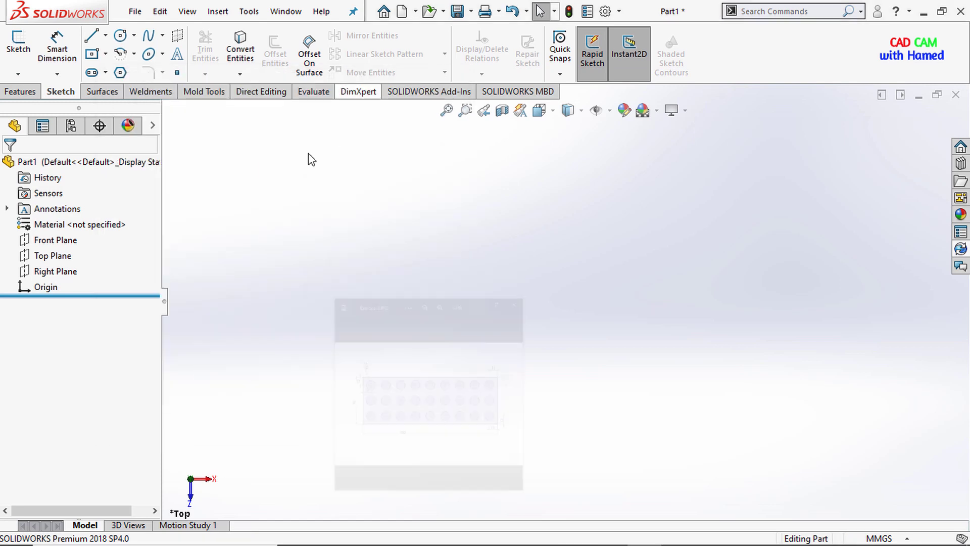
pyautogui.rightClick(54, 257)
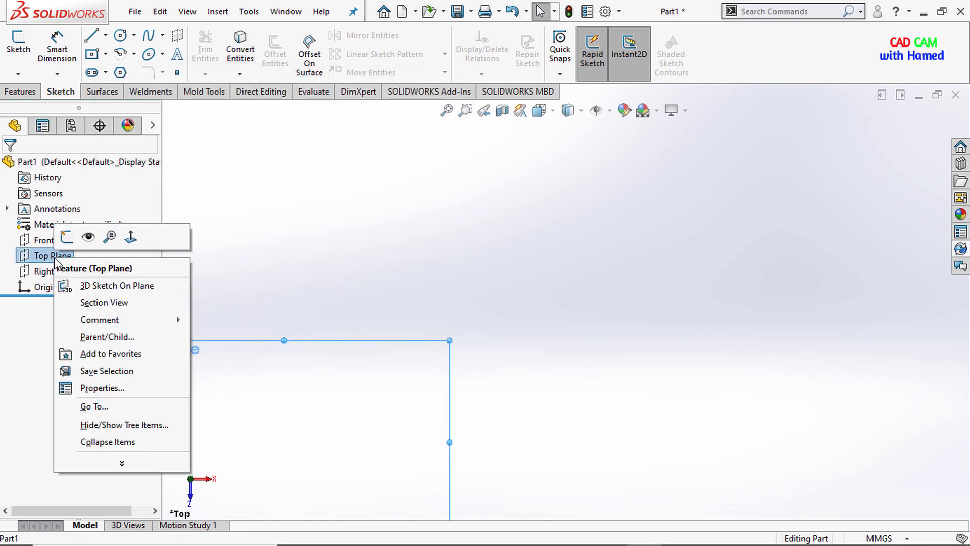
pyautogui.click(132, 237)
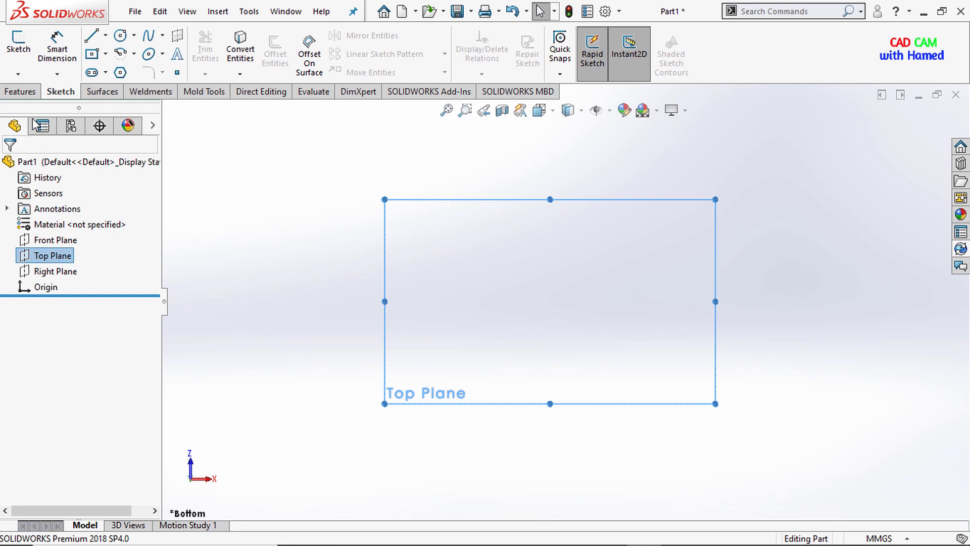
# - Sketch a corner rectangle on the Top Plane from the origin to the upper right
pyautogui.click(105, 55)
pyautogui.click(108, 71)
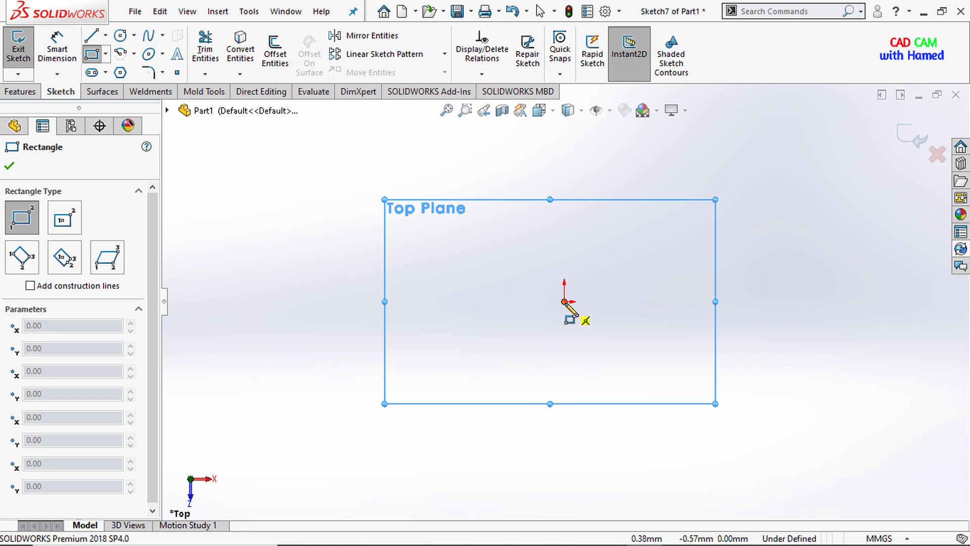
pyautogui.click(564, 302)
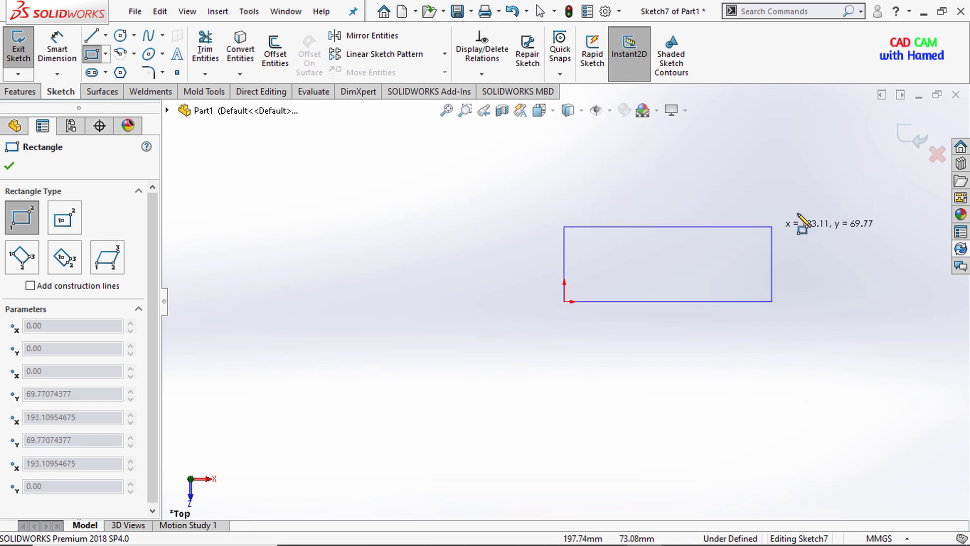
pyautogui.click(837, 210)
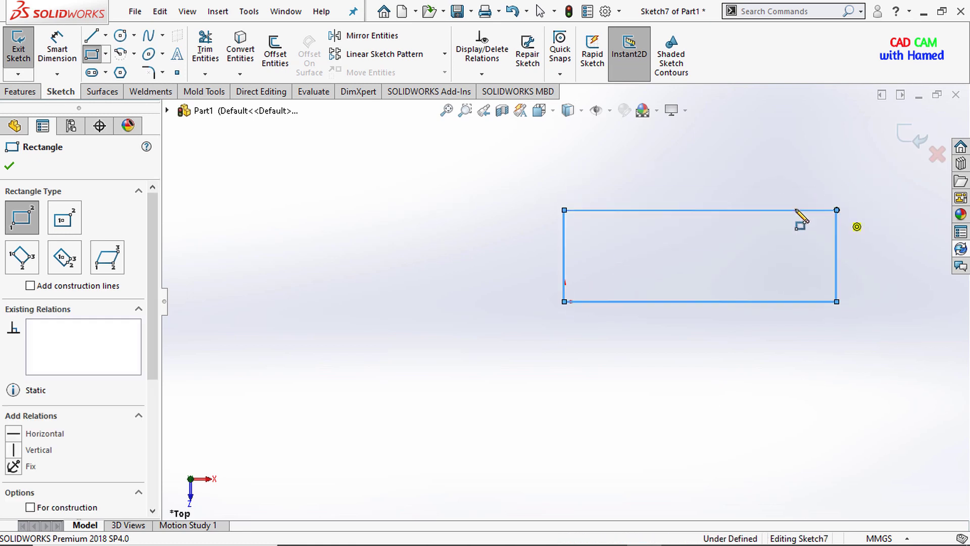
pyautogui.rightClick(441, 242)
pyautogui.click(475, 253)
pyautogui.scroll(-3, 772, 244)
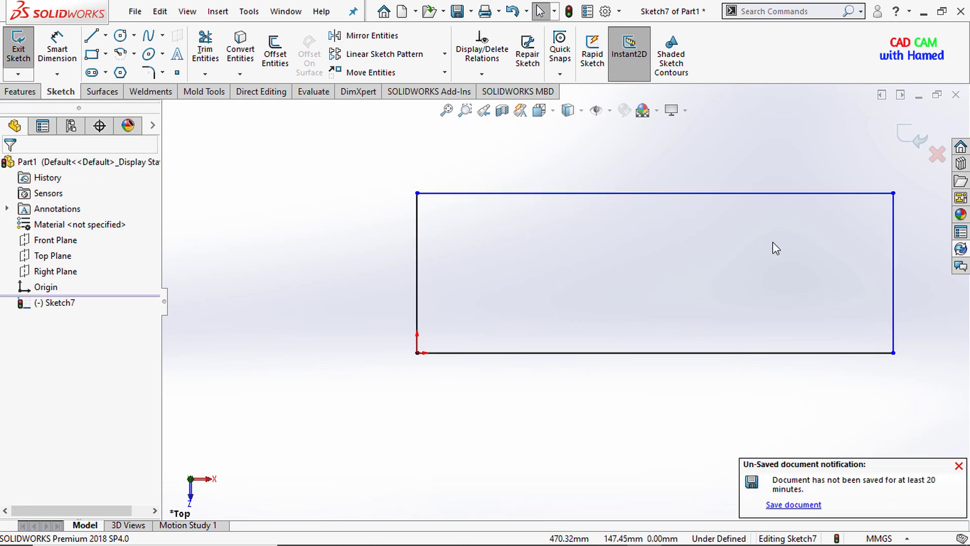
# - Dimension the rectangle's bottom edge 200 mm and its left edge 70 mm
pyautogui.click(446, 110)
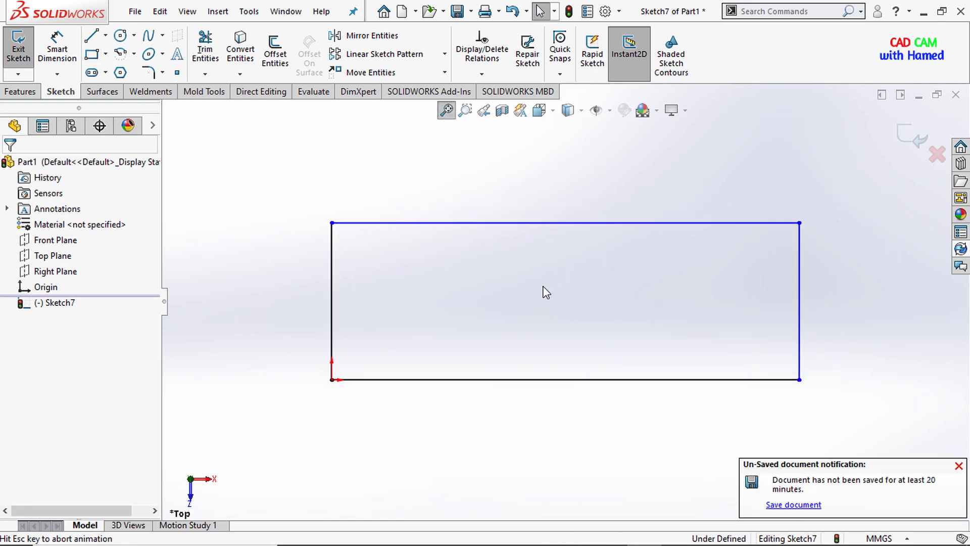
pyautogui.click(57, 53)
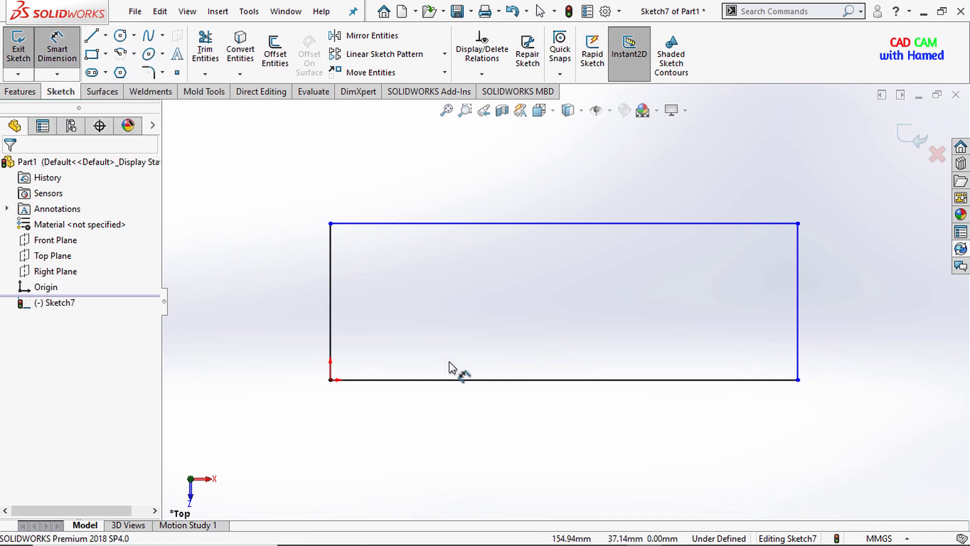
pyautogui.click(461, 380)
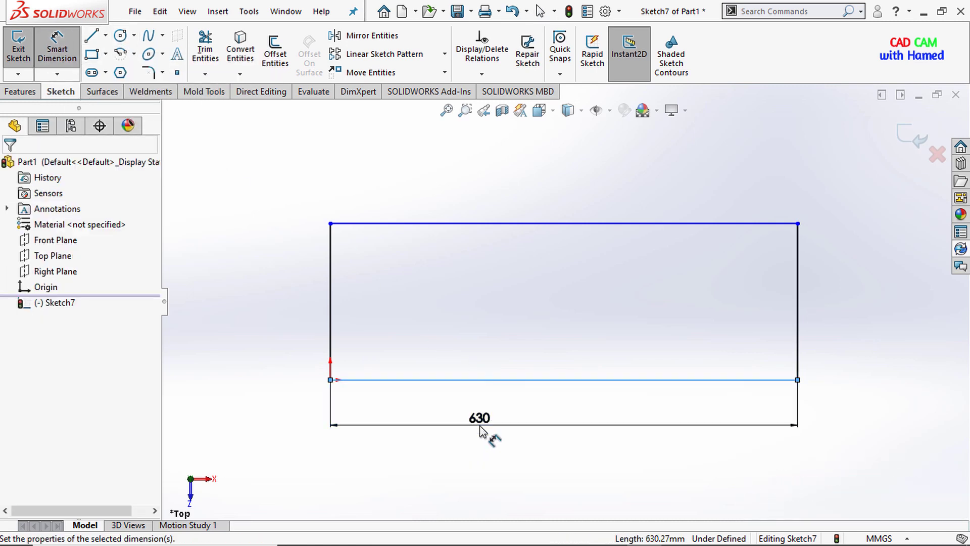
pyautogui.click(480, 430)
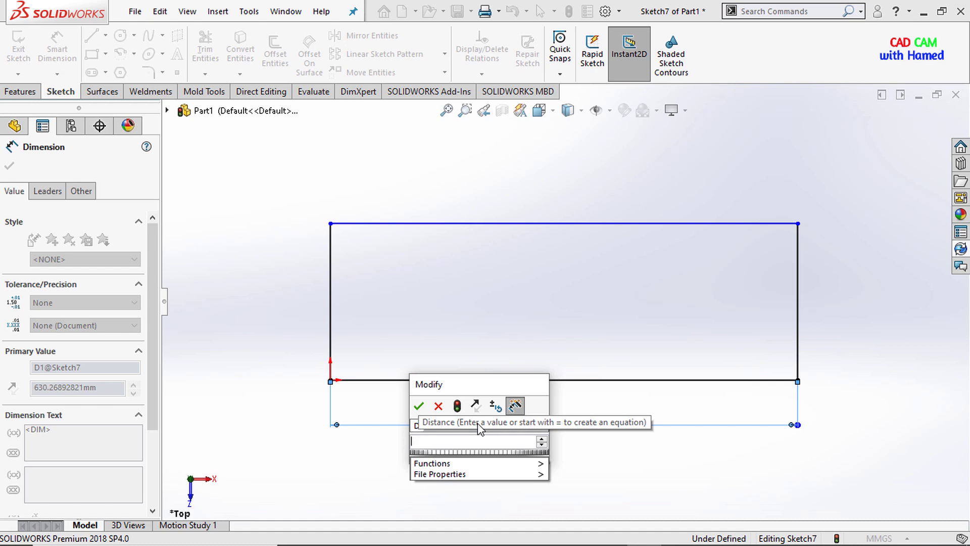
pyautogui.write('200')
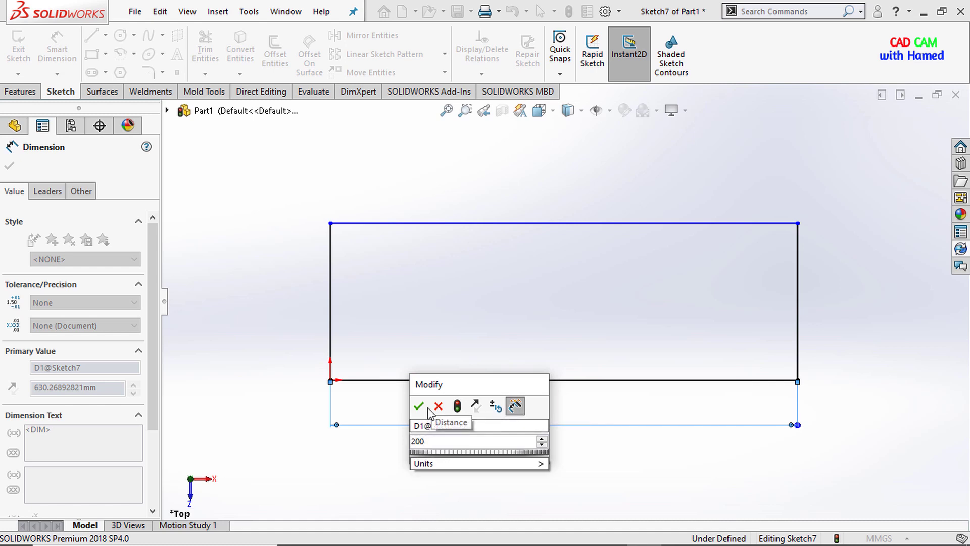
pyautogui.click(419, 406)
pyautogui.click(331, 297)
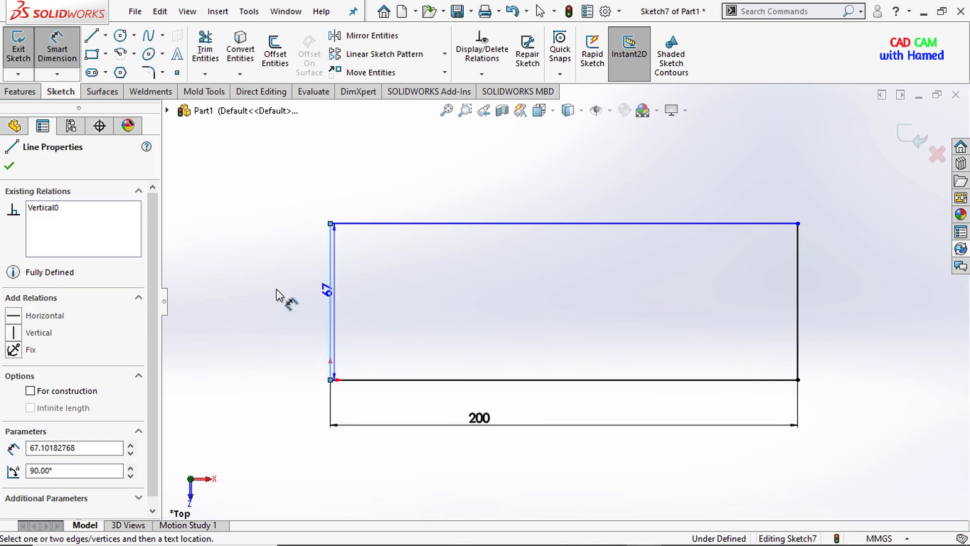
pyautogui.click(304, 301)
pyautogui.write('7')
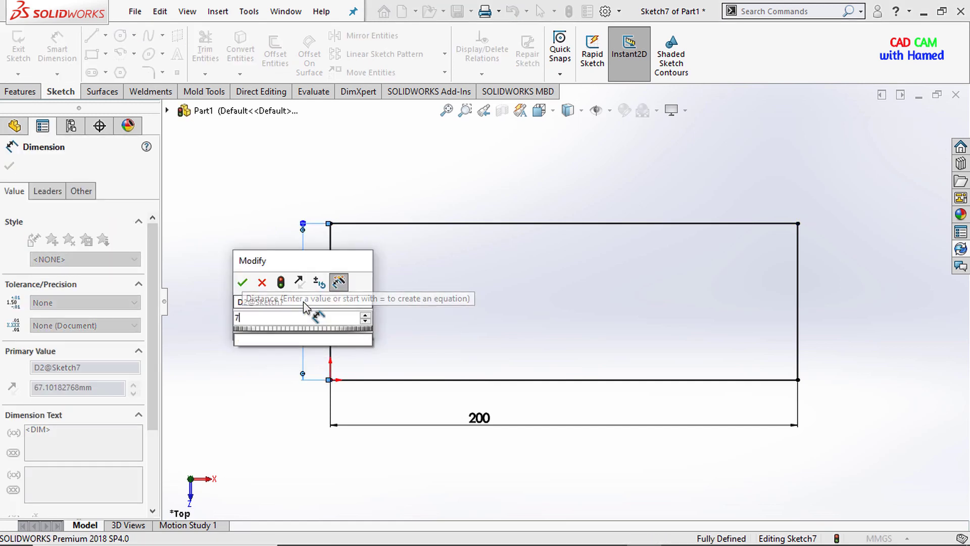
pyautogui.write('0')
pyautogui.click(242, 282)
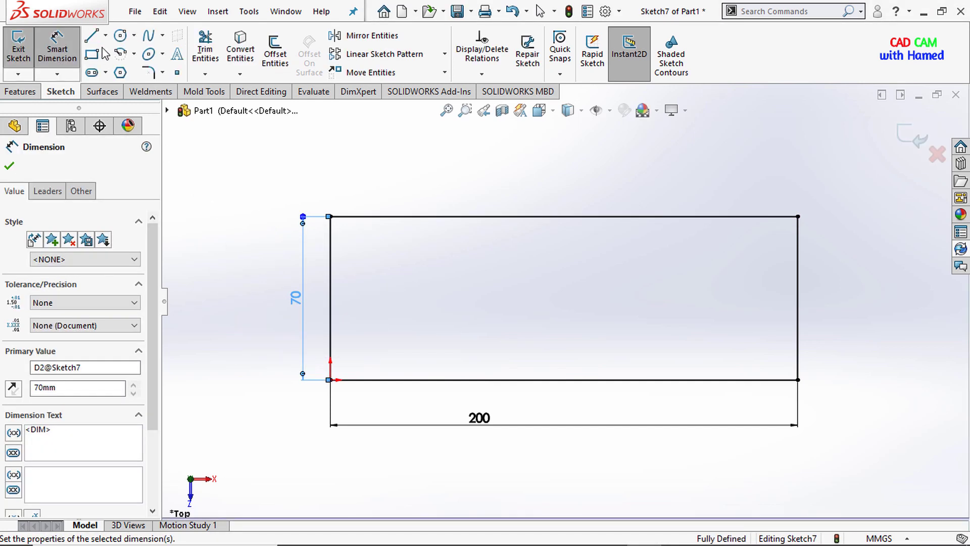
pyautogui.click(119, 35)
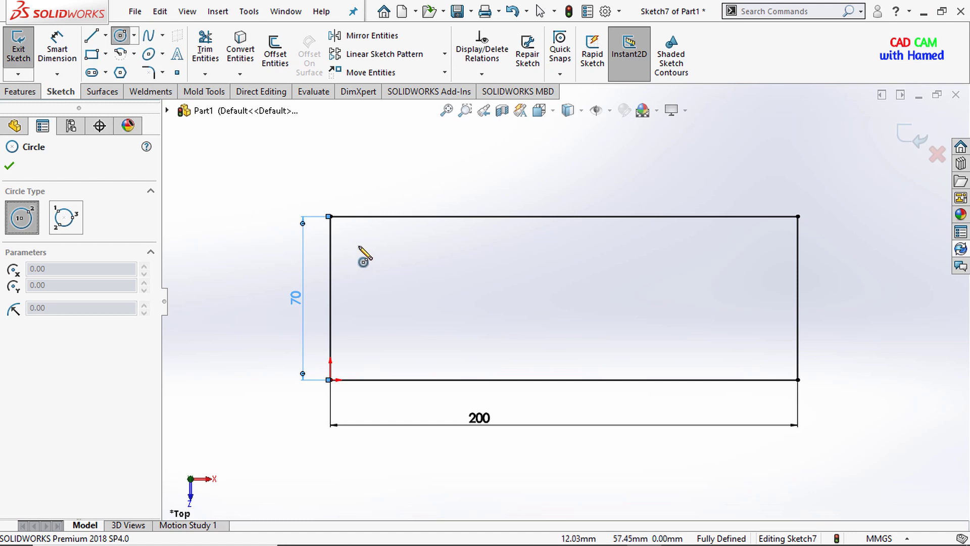
# - Draw a circle near the top-left corner and dimension its centre 12 mm from the left edge
pyautogui.click(359, 245)
pyautogui.click(369, 235)
pyautogui.press('Escape')
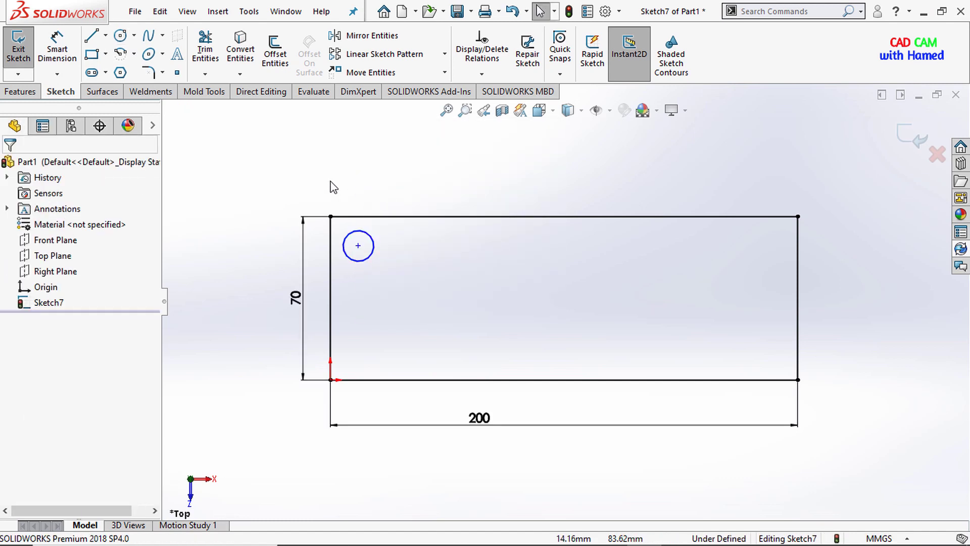
pyautogui.click(73, 45)
pyautogui.scroll(-2, 384, 245)
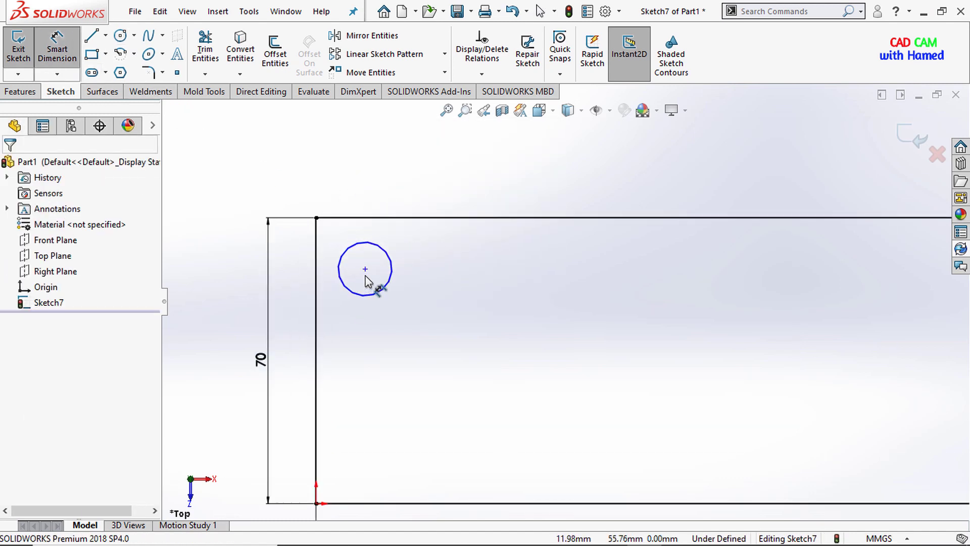
pyautogui.click(357, 273)
pyautogui.click(317, 283)
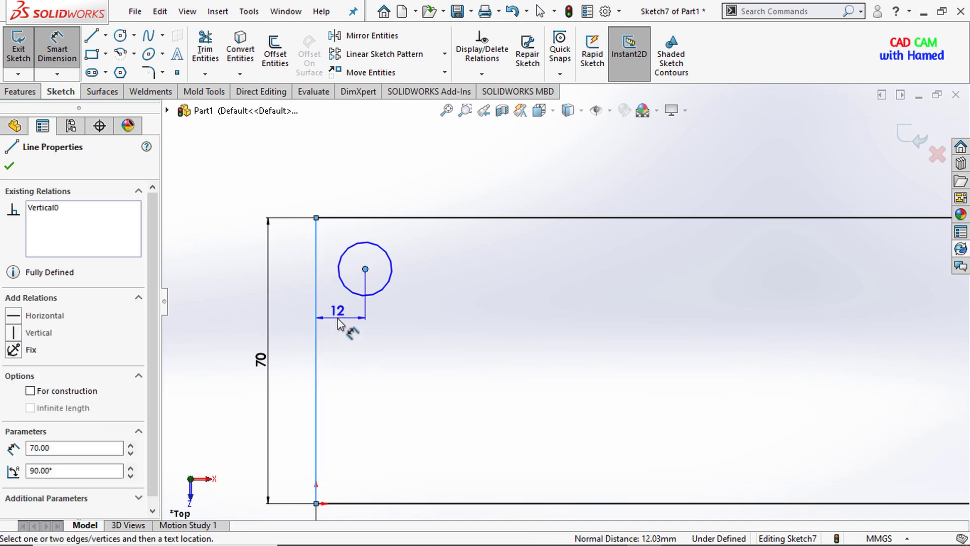
pyautogui.click(338, 323)
pyautogui.press('BackSpace')
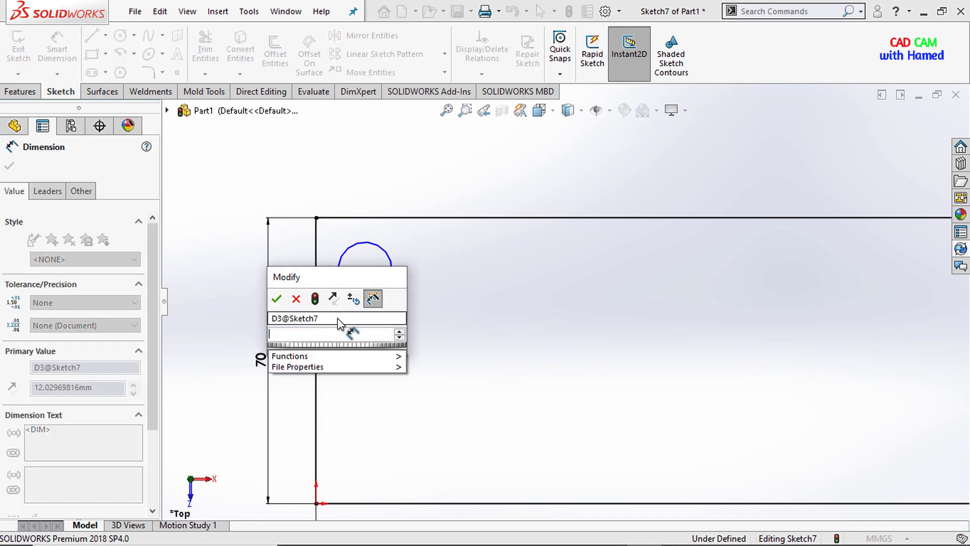
pyautogui.write('12')
pyautogui.press('Return')
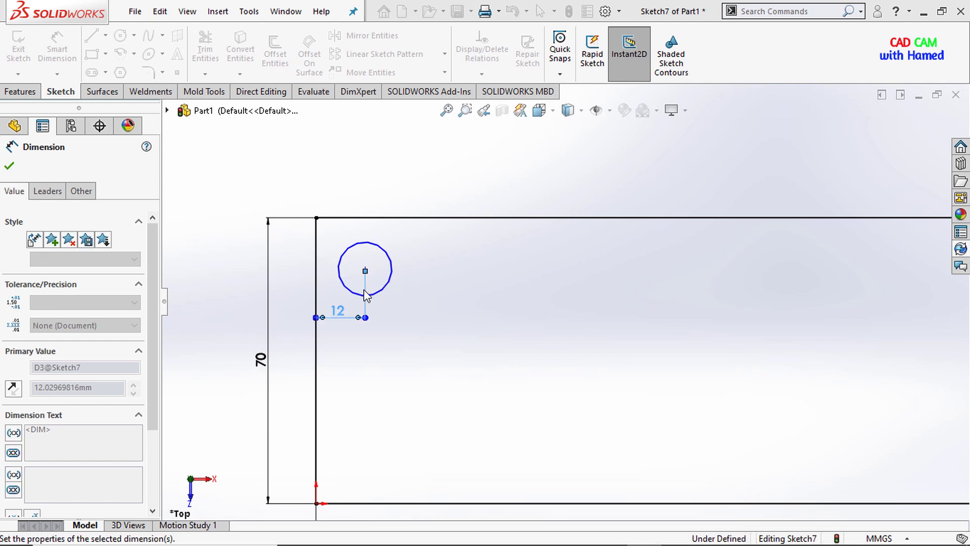
pyautogui.press('Escape')
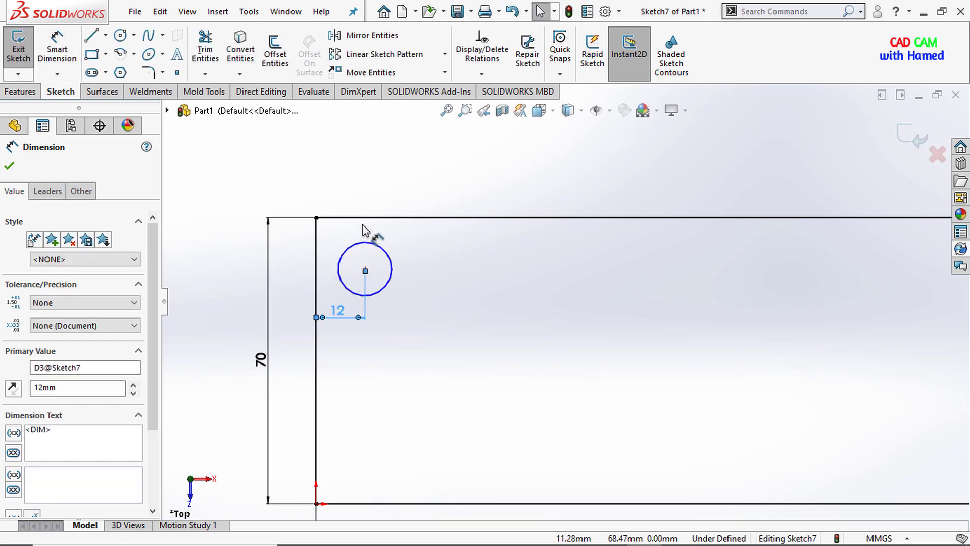
# - Dimension the circle's centre 12 mm from the rectangle's top edge
pyautogui.click(77, 51)
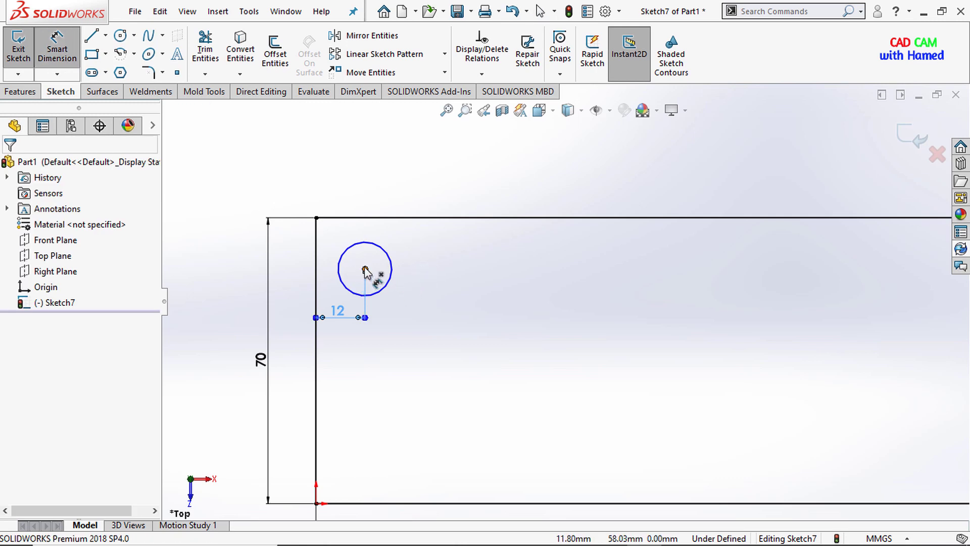
pyautogui.click(366, 270)
pyautogui.click(383, 218)
pyautogui.click(299, 247)
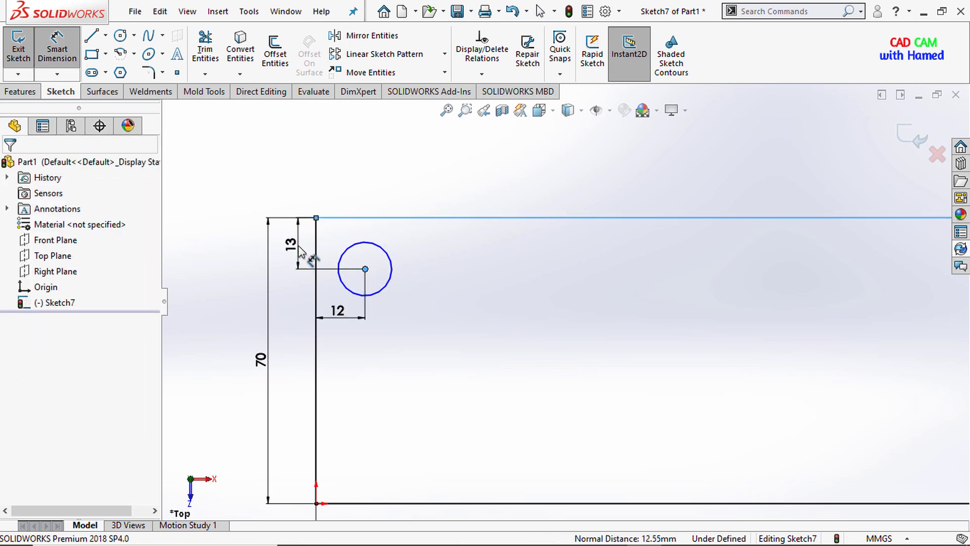
pyautogui.write('12')
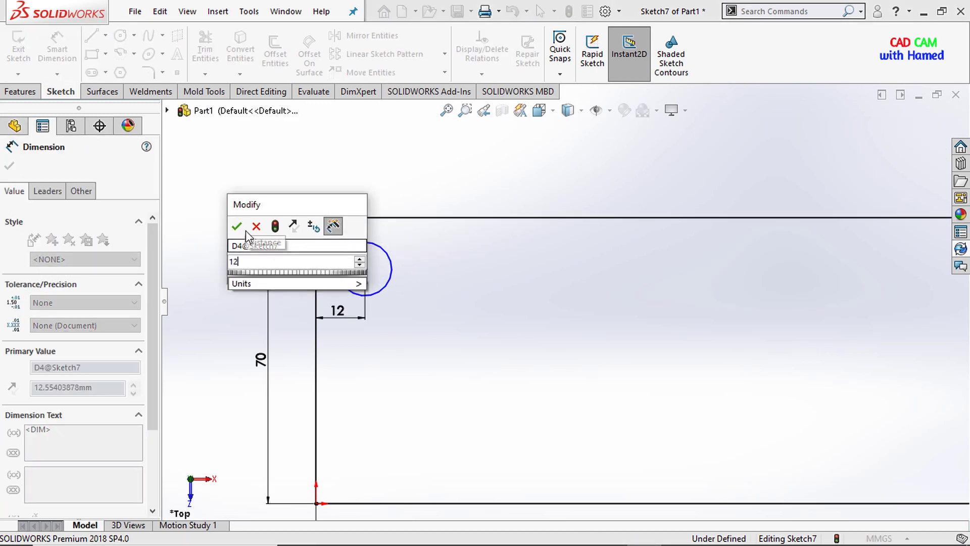
pyautogui.click(236, 227)
pyautogui.scroll(2, 556, 313)
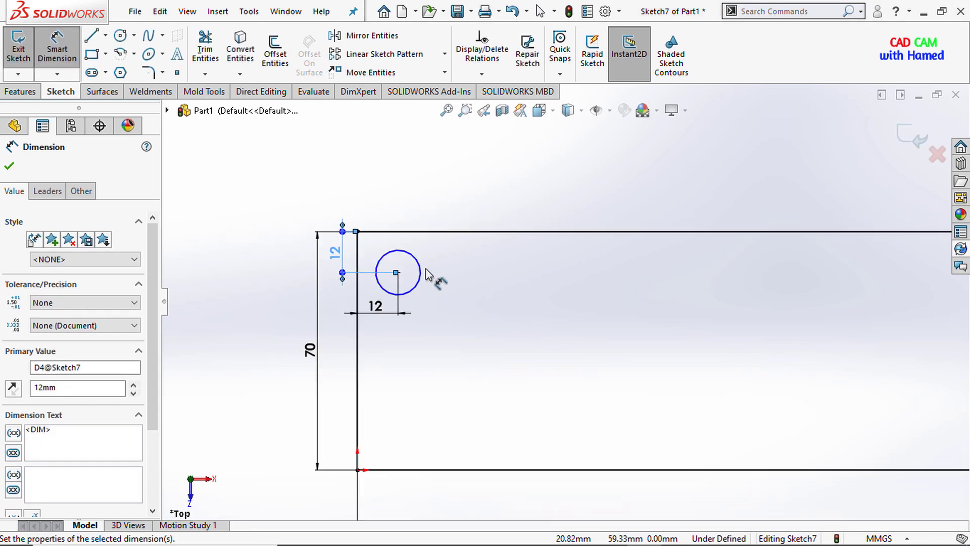
# - Give the circle a 14 mm diameter dimension
pyautogui.click(407, 259)
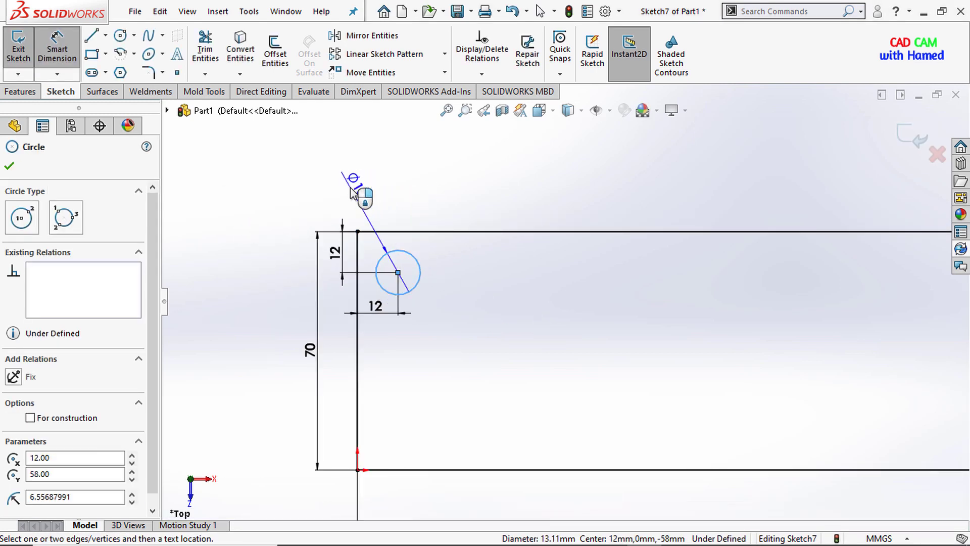
pyautogui.click(352, 192)
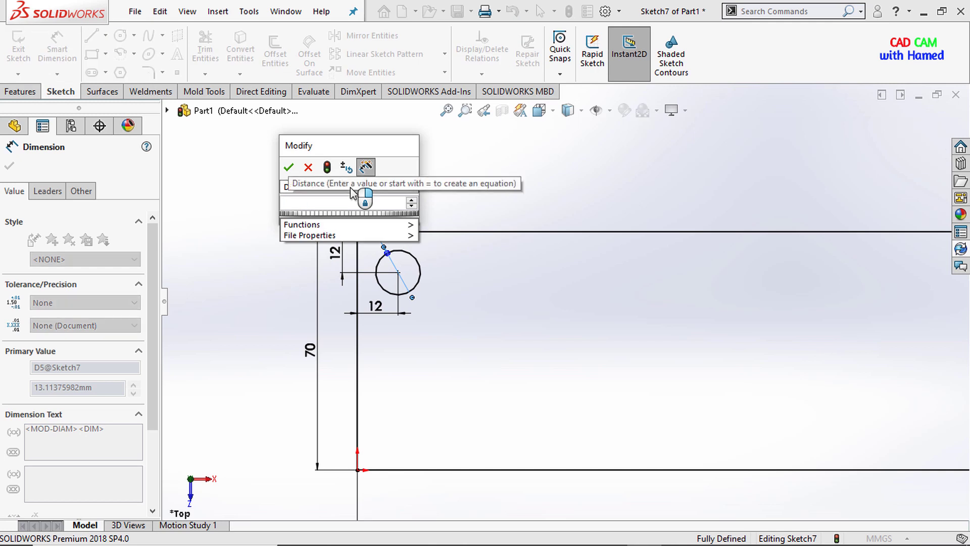
pyautogui.write('14')
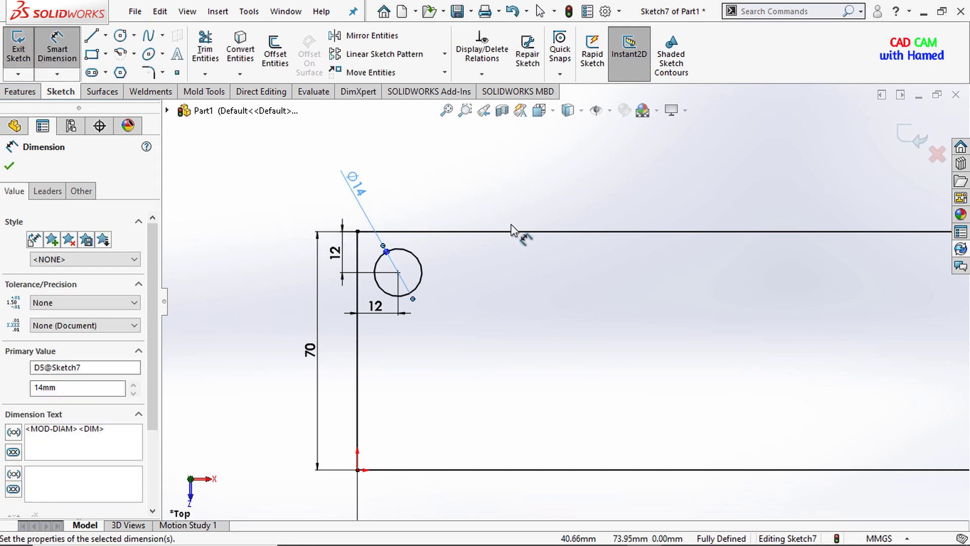
pyautogui.scroll(3, 606, 263)
pyautogui.scroll(-2, 808, 362)
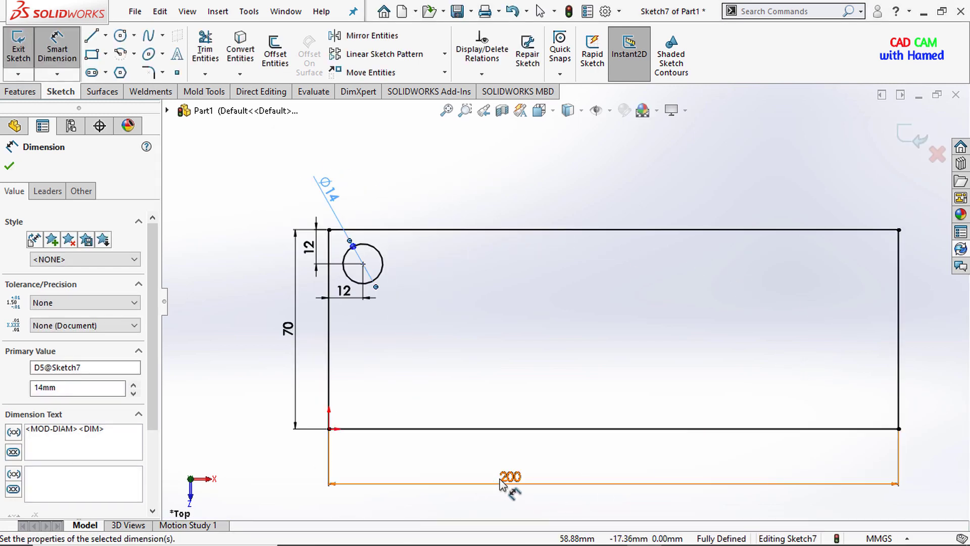
# - Start a Linear Sketch Pattern with the Ø14 circle as the entity to pattern
pyautogui.moveTo(508, 477); pyautogui.dragTo(508, 458)
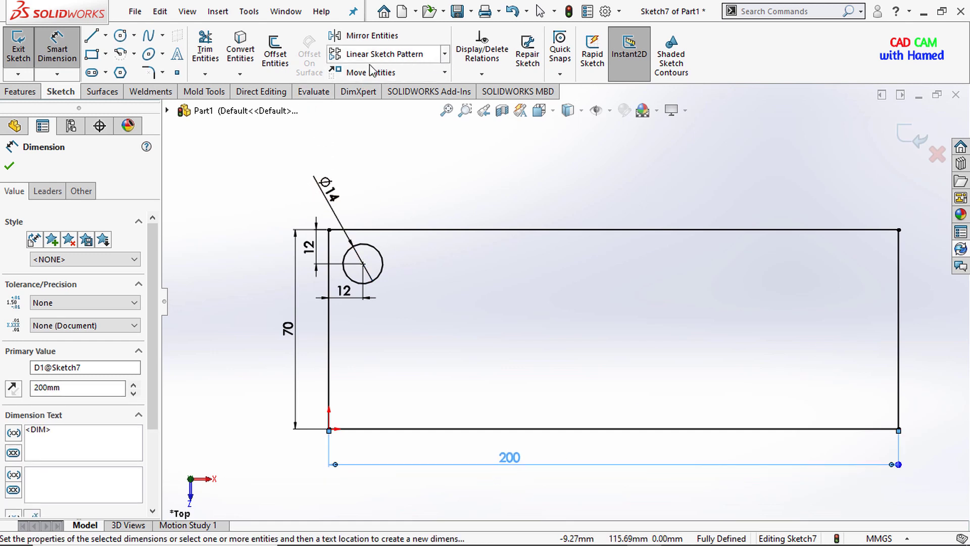
pyautogui.click(444, 56)
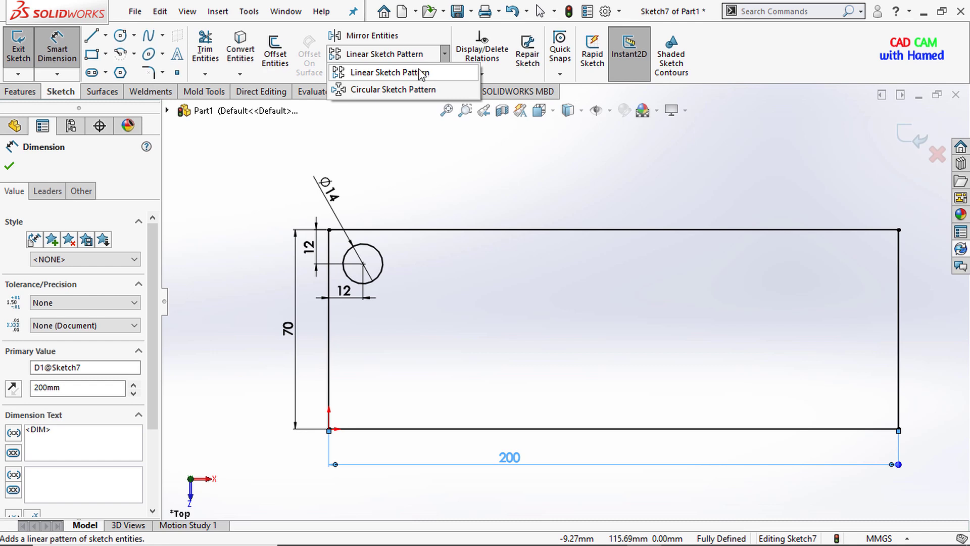
pyautogui.click(374, 73)
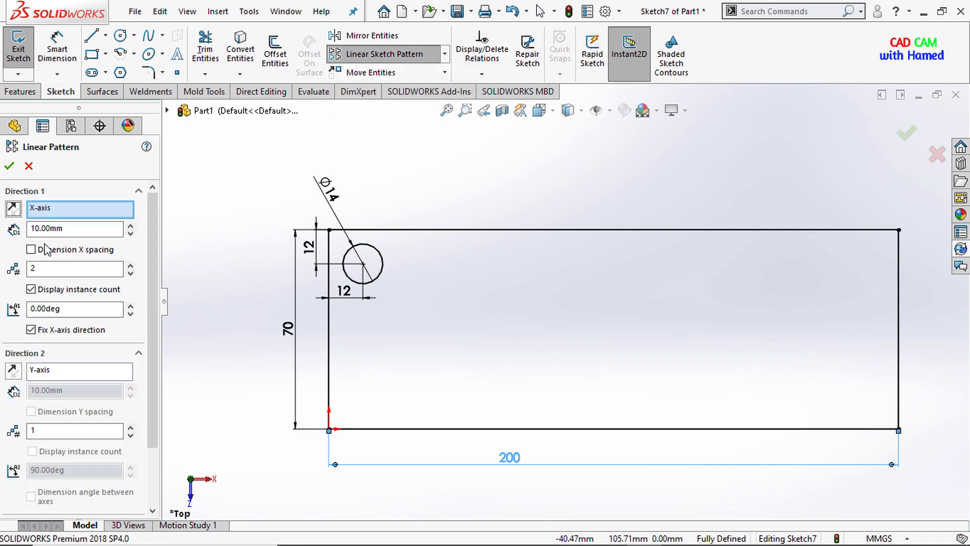
pyautogui.scroll(-3, 70, 445)
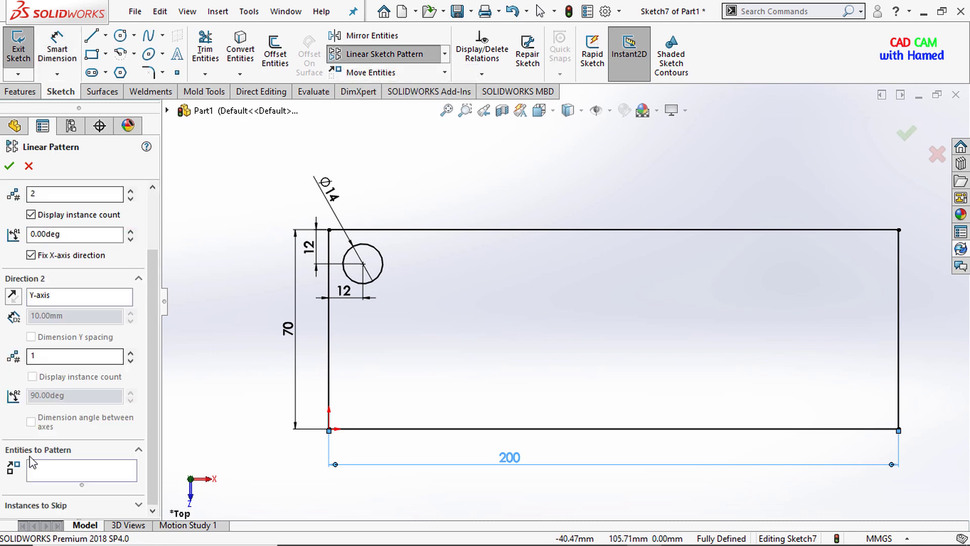
pyautogui.click(70, 478)
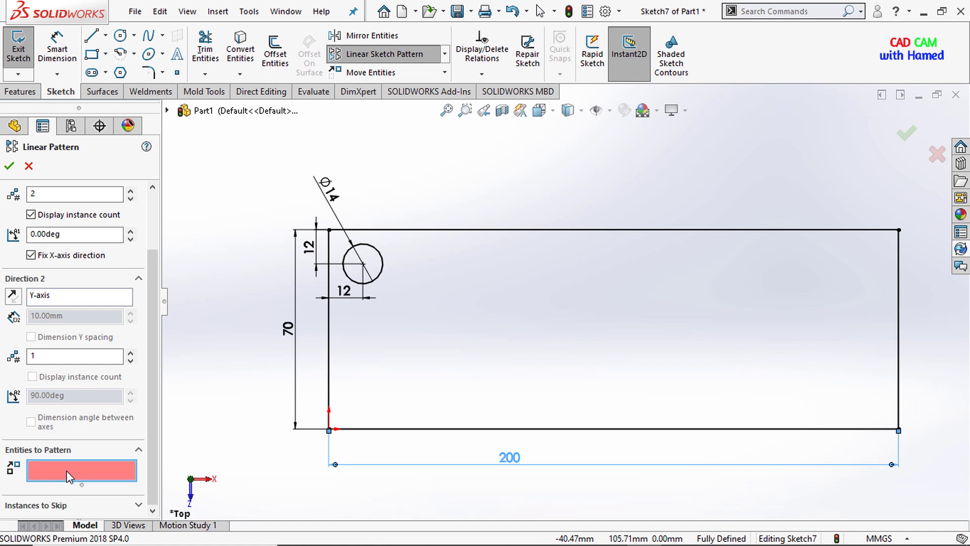
pyautogui.click(382, 264)
pyautogui.scroll(3, 49, 276)
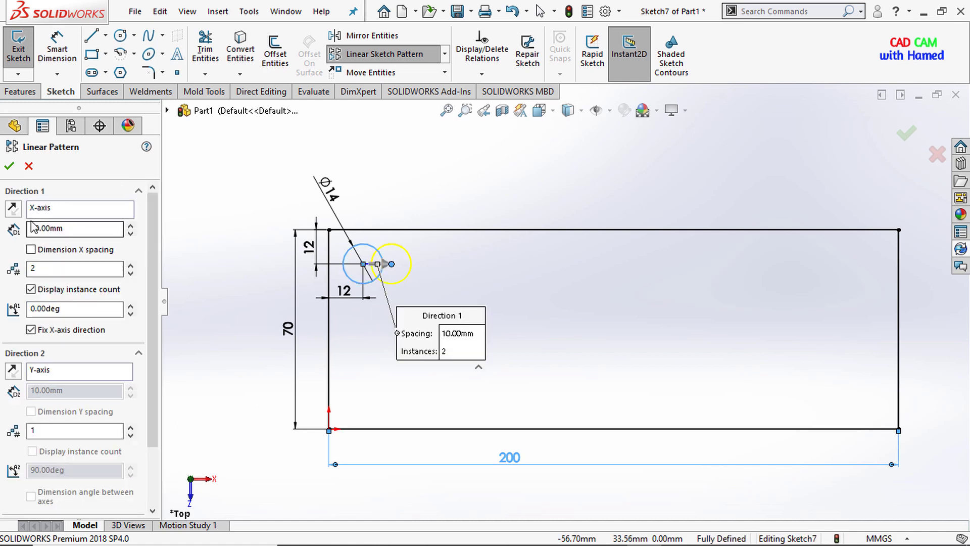
# - Set Direction 1 to 22 mm spacing with 9 instances
pyautogui.click(82, 232)
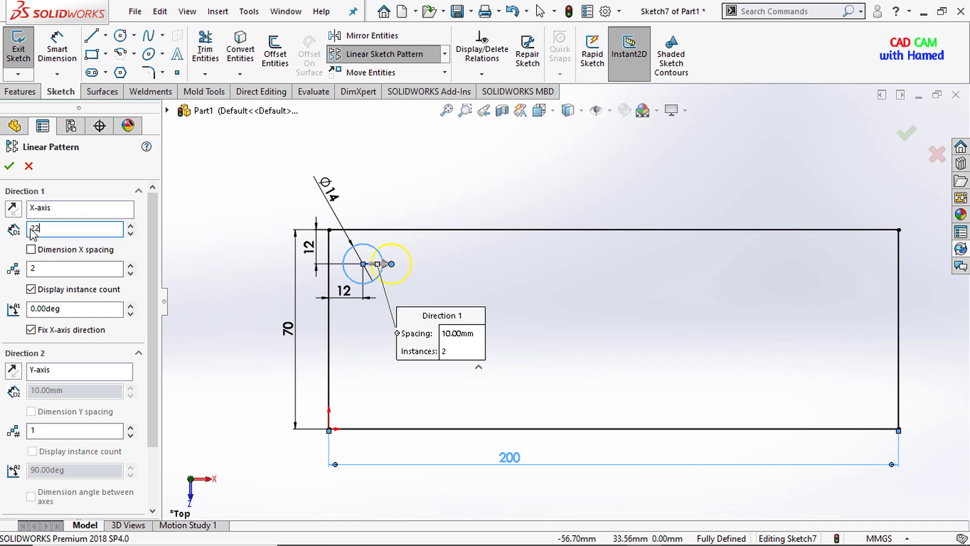
pyautogui.press('Return')
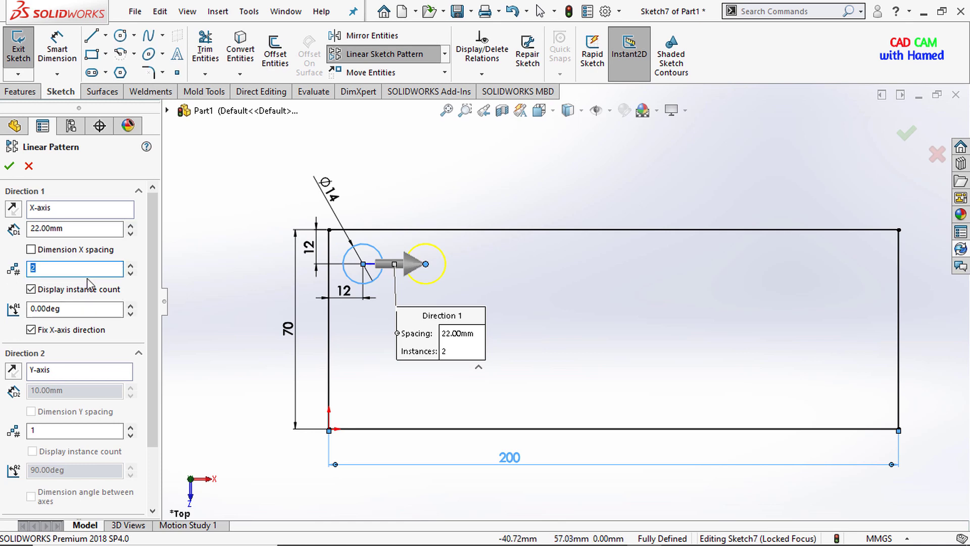
pyautogui.press('BackSpace')
pyautogui.write('9')
pyautogui.scroll(-3, 41, 361)
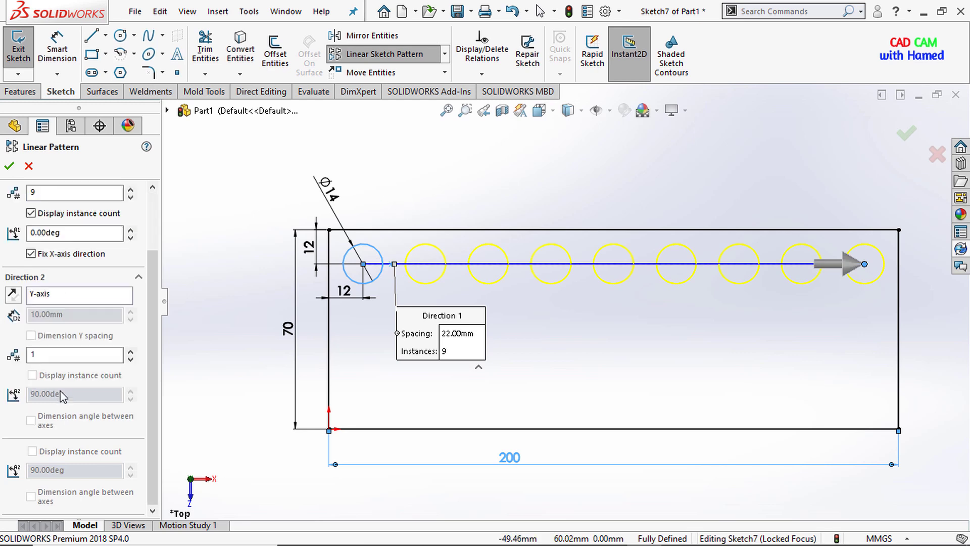
pyautogui.doubleClick(60, 353)
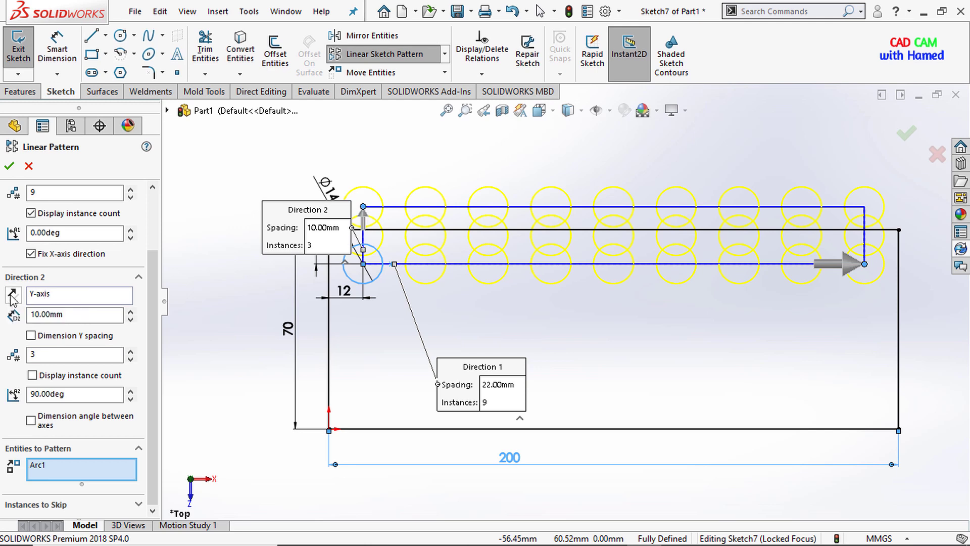
# - Make Direction 2 rows run downward with 23 mm spacing
pyautogui.click(12, 295)
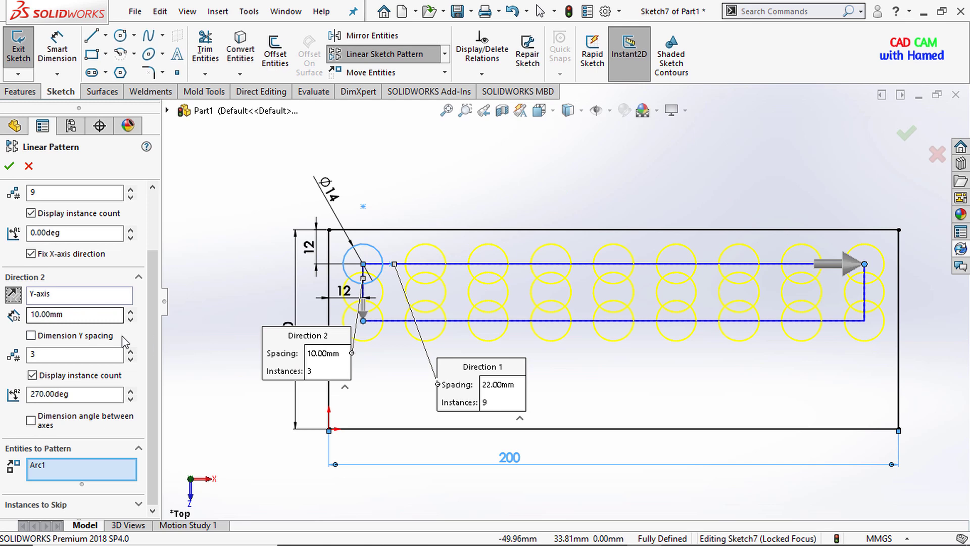
pyautogui.moveTo(85, 315); pyautogui.dragTo(11, 326)
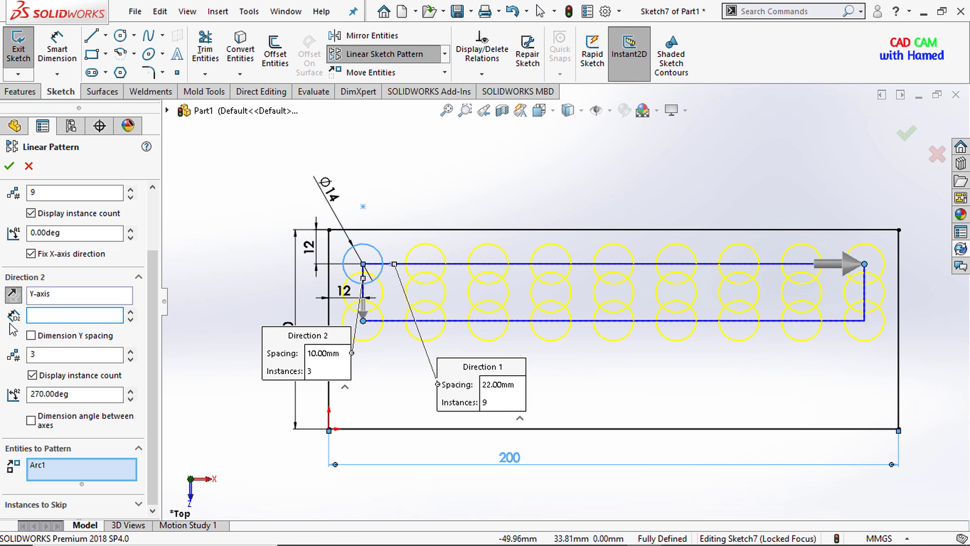
pyautogui.write('23')
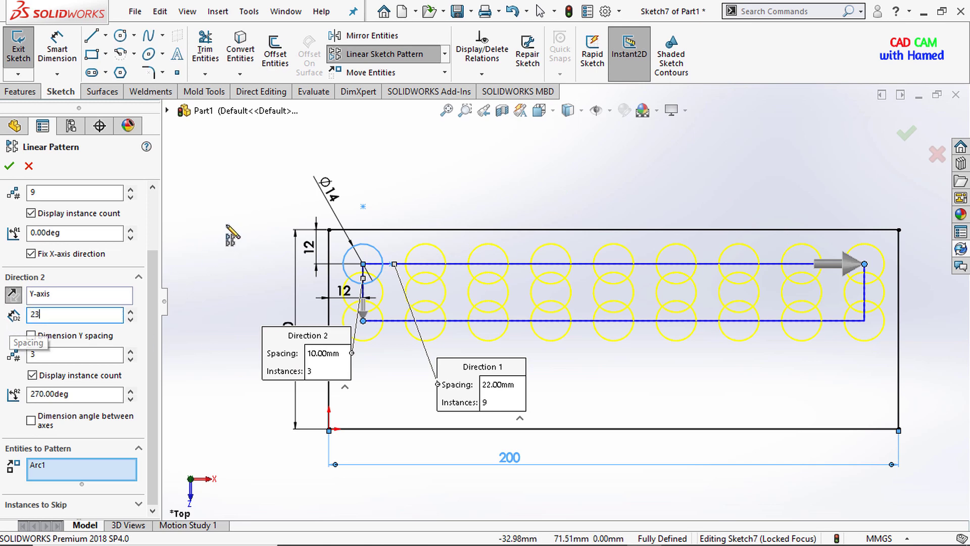
pyautogui.press('Return')
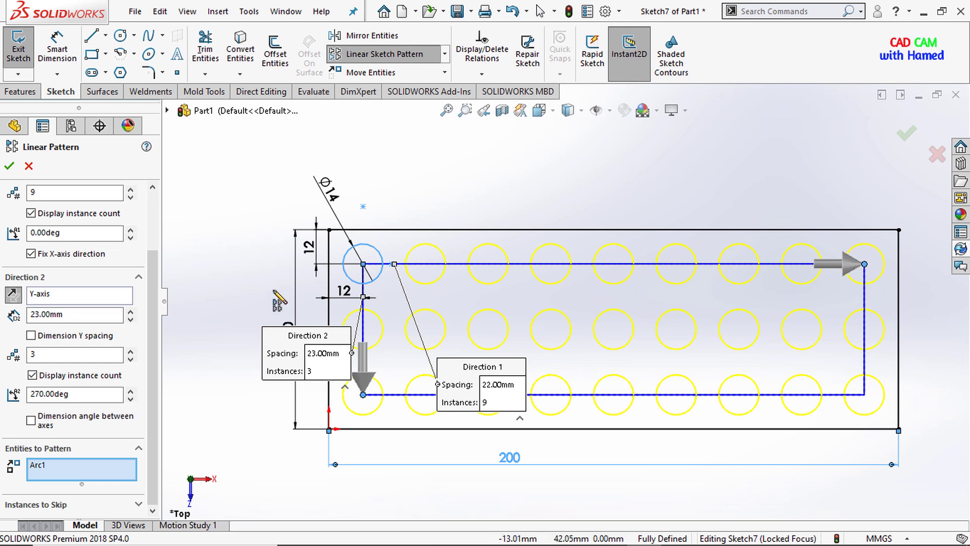
# - Flip Direction 1 so copies extend to the right and accept the 9×3 pattern
pyautogui.scroll(3, 38, 202)
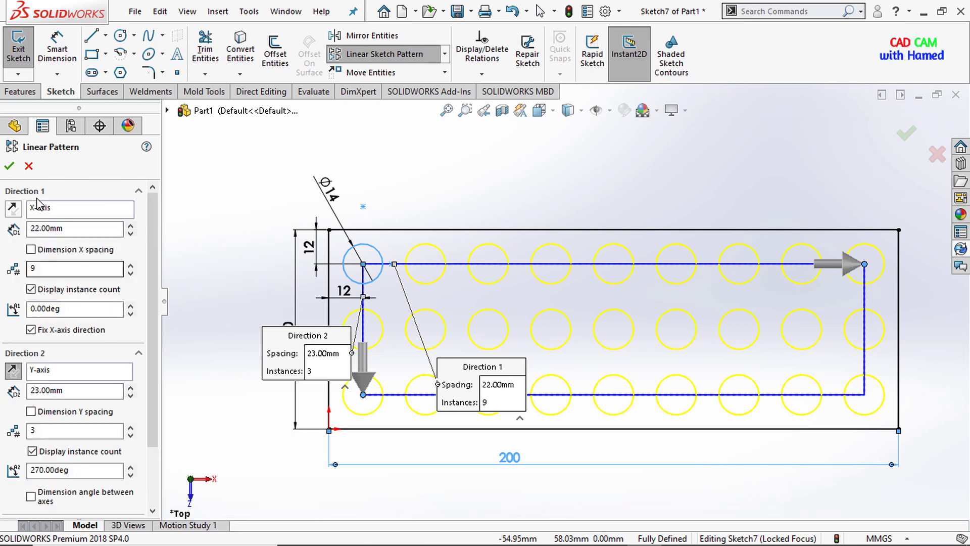
pyautogui.click(15, 217)
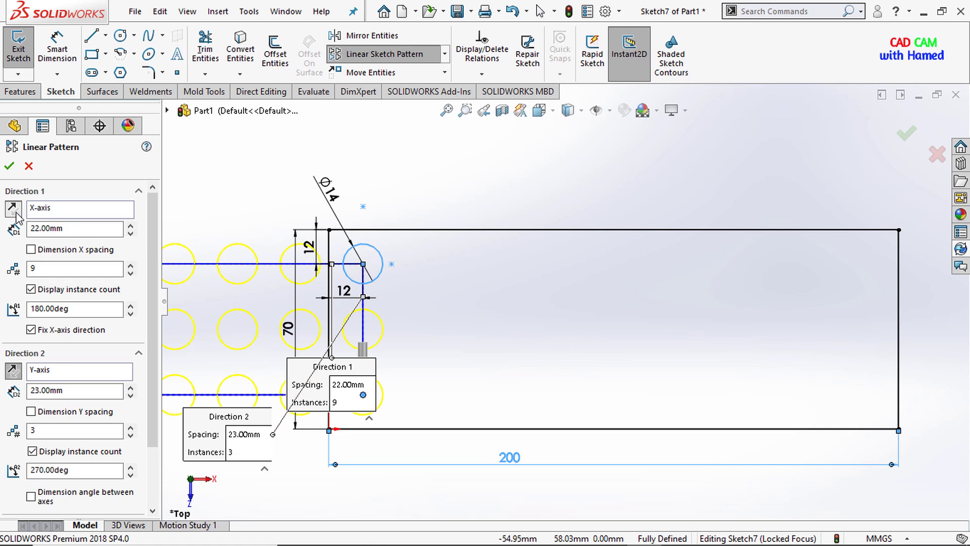
pyautogui.click(16, 216)
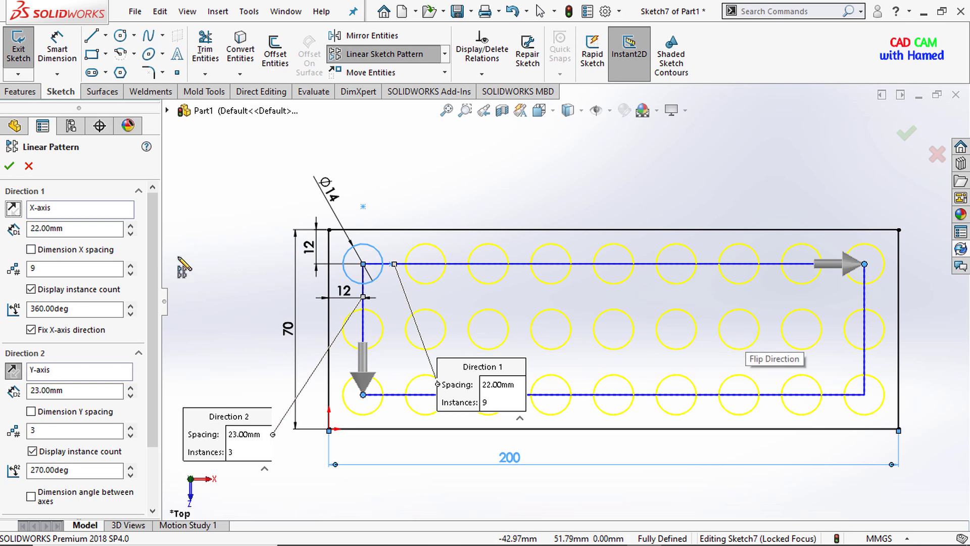
pyautogui.click(9, 167)
# - Dimension the top-right hole 12 mm from the top edge, kept as a driven dimension
pyautogui.scroll(2, 564, 300)
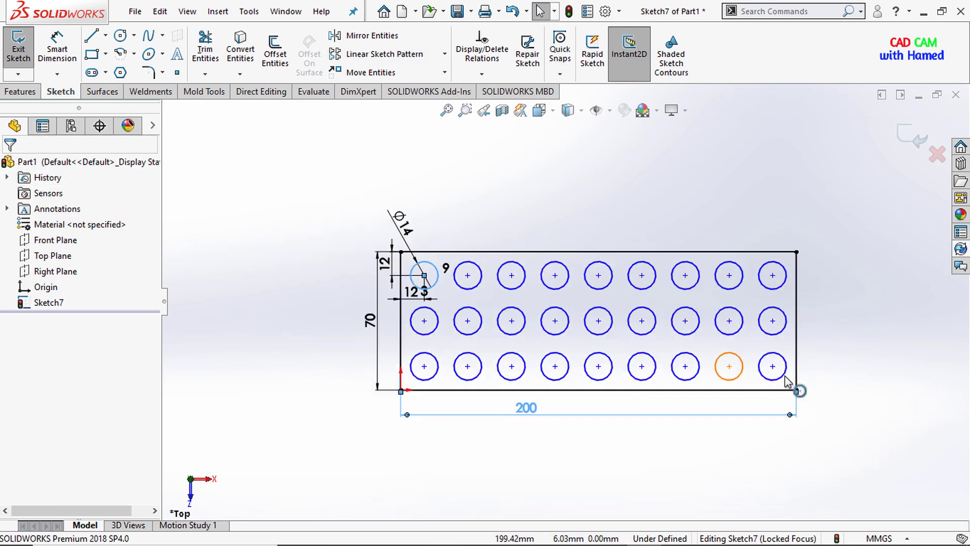
pyautogui.scroll(-1, 482, 279)
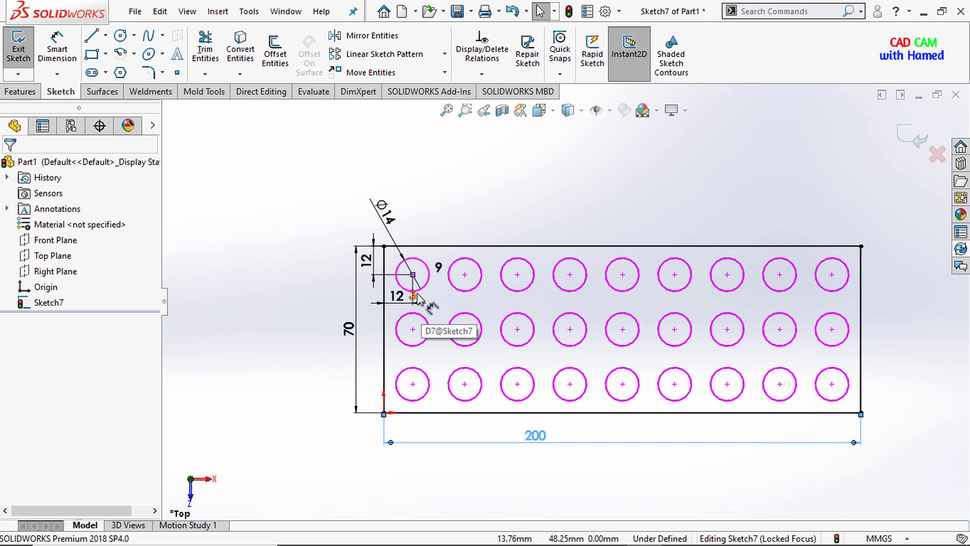
pyautogui.press('d')
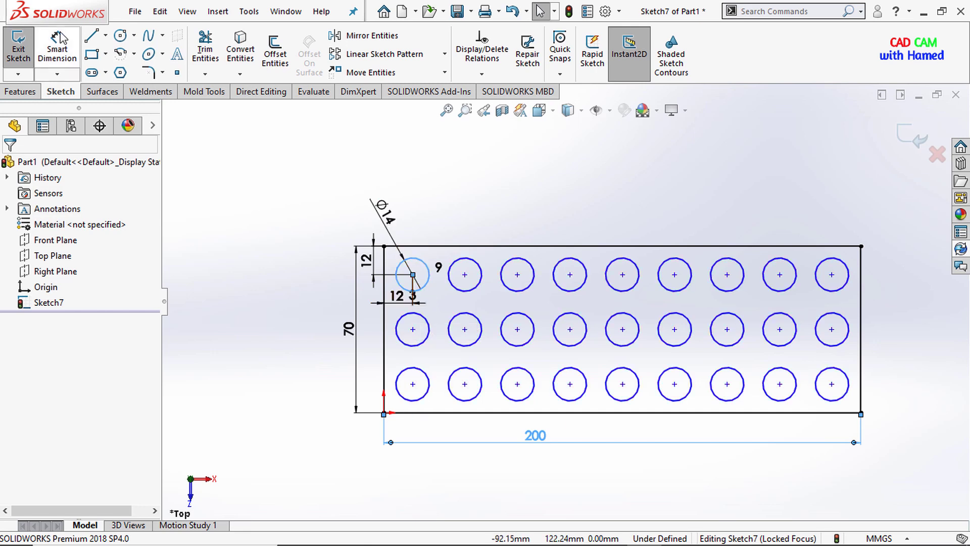
pyautogui.click(832, 275)
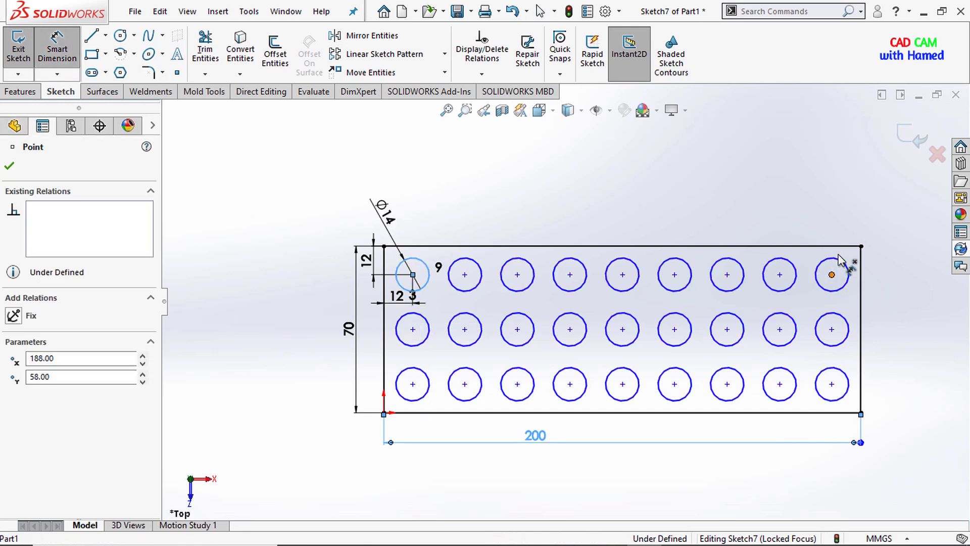
pyautogui.click(842, 247)
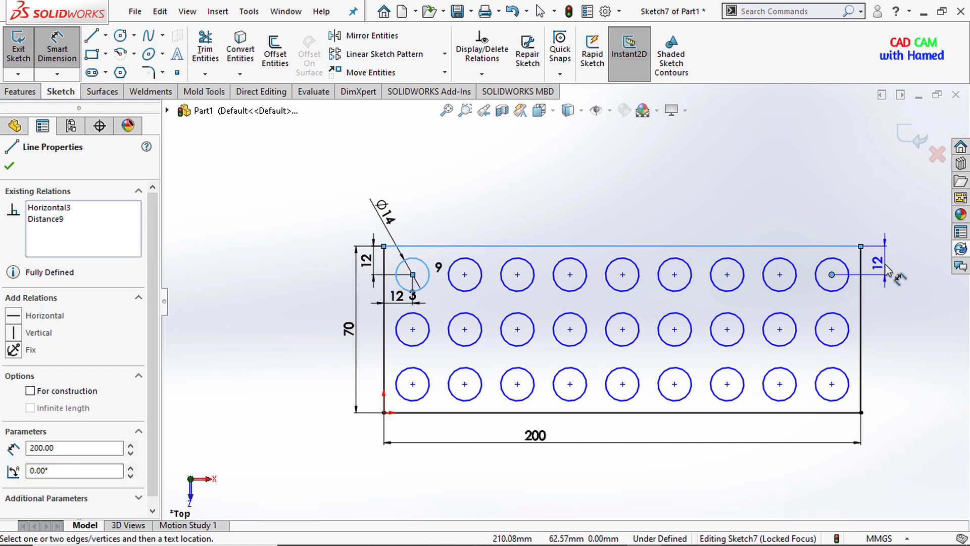
pyautogui.click(885, 270)
pyautogui.click(416, 236)
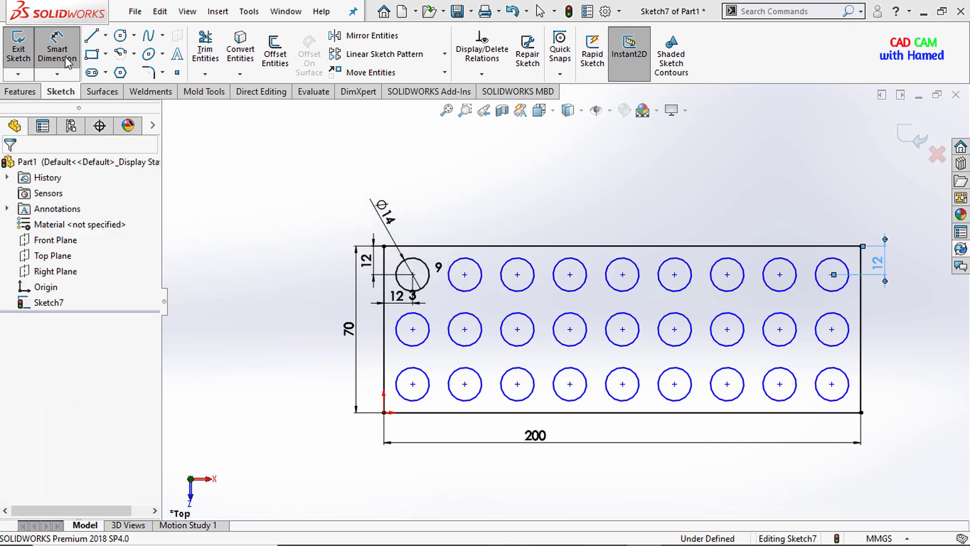
# - Dimension the top-right hole centre 12 mm from the right edge
pyautogui.click(66, 62)
pyautogui.press('Escape')
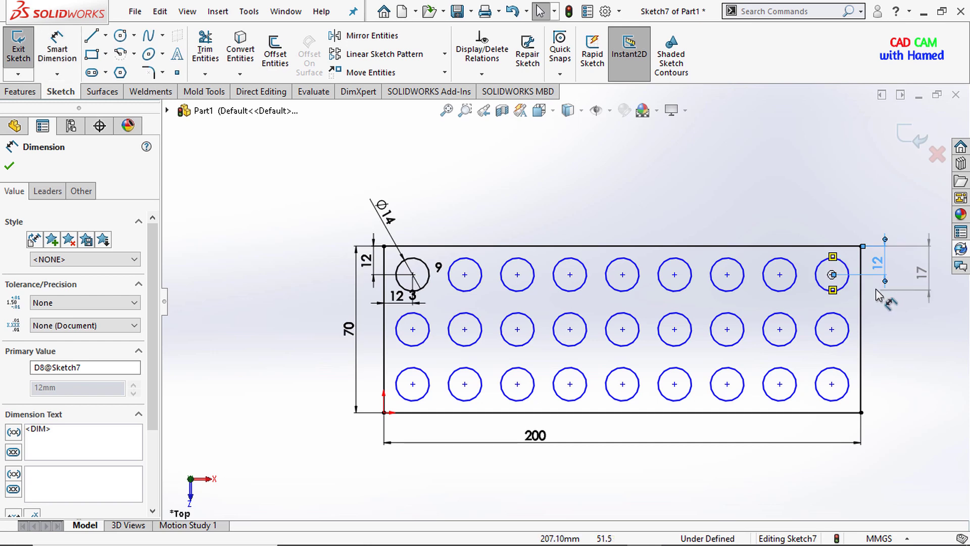
pyautogui.click(860, 303)
pyautogui.press('Escape')
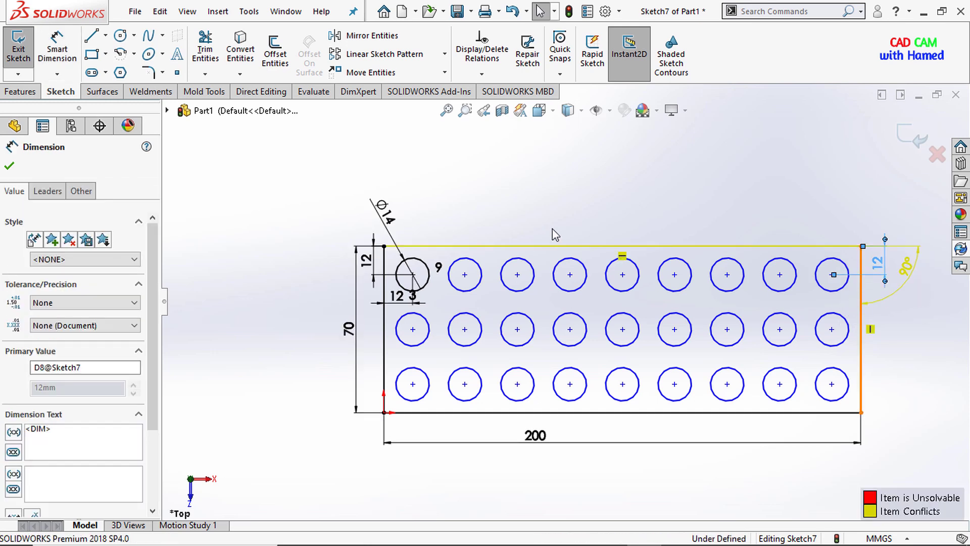
pyautogui.click(57, 51)
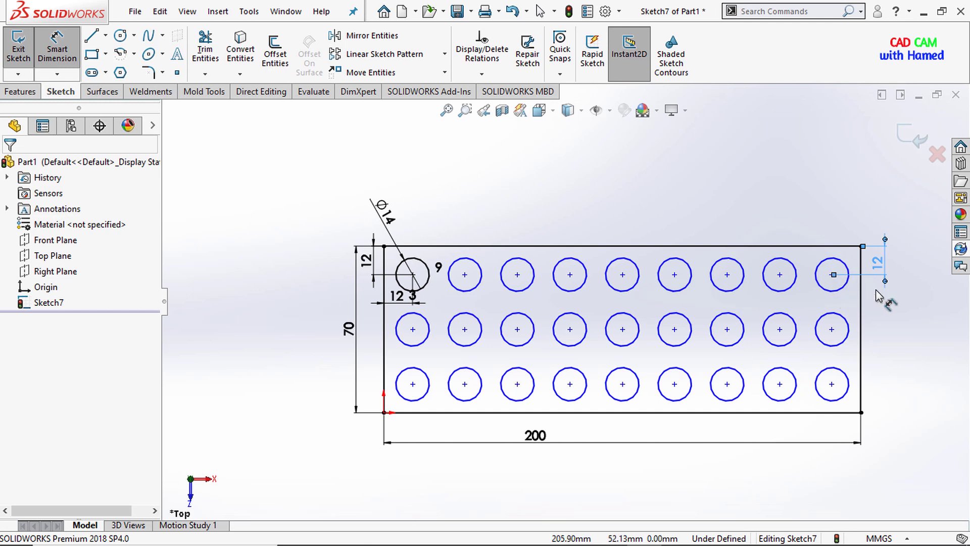
pyautogui.click(860, 304)
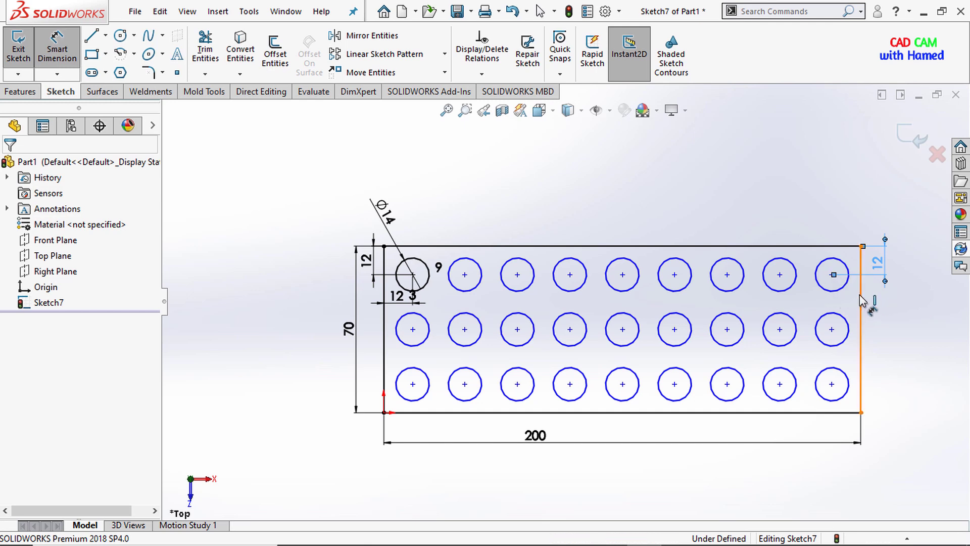
pyautogui.click(831, 275)
pyautogui.click(888, 316)
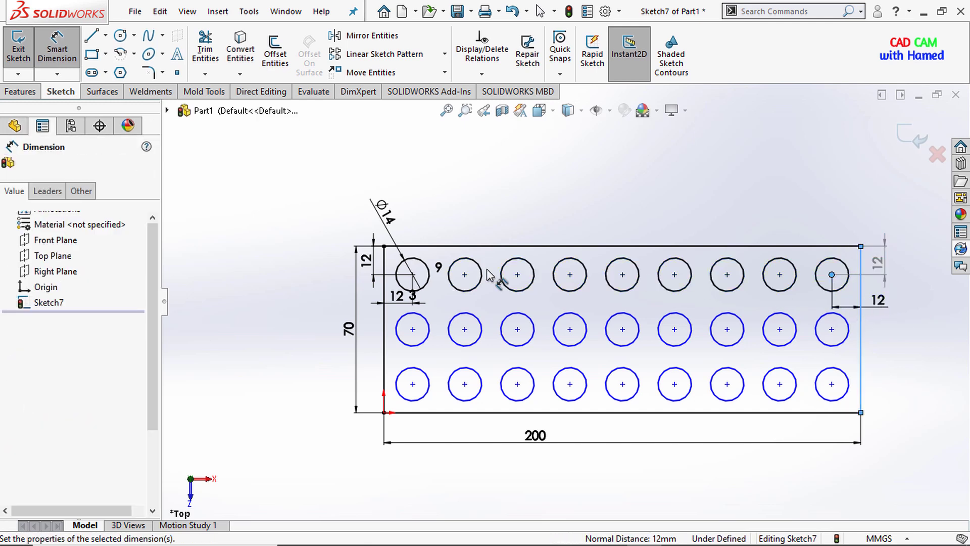
pyautogui.click(817, 288)
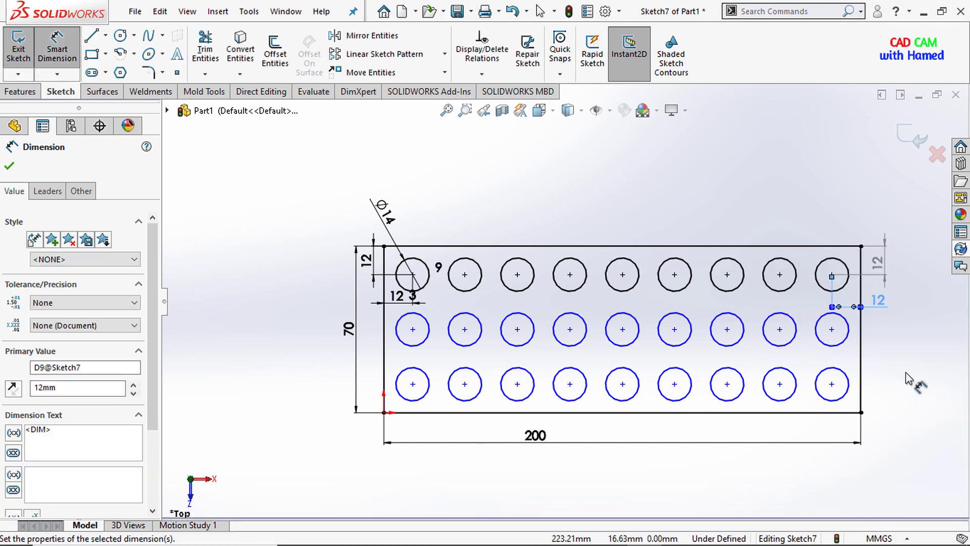
# - Dimension the bottom-right hole 12 mm from the bottom and right edges, then fit the view
pyautogui.click(831, 384)
pyautogui.click(837, 413)
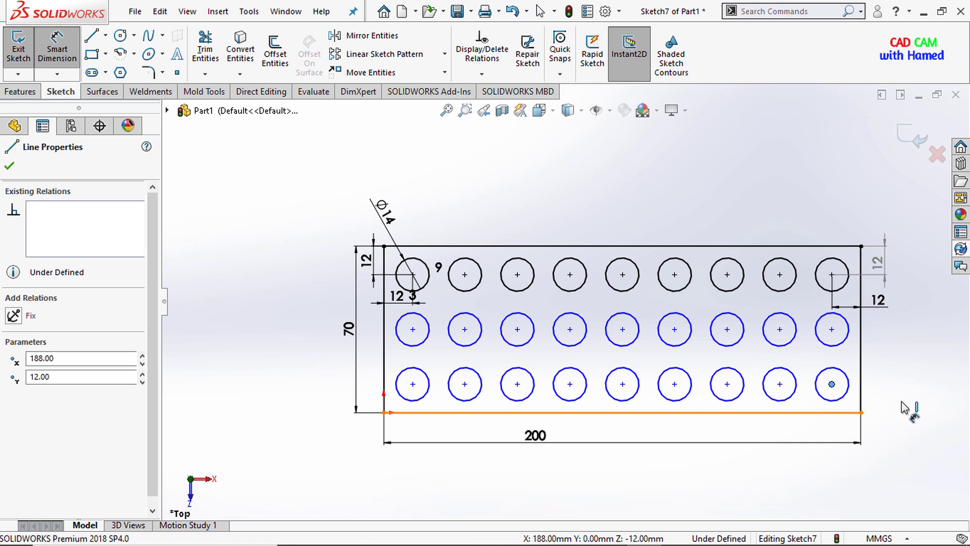
pyautogui.click(894, 400)
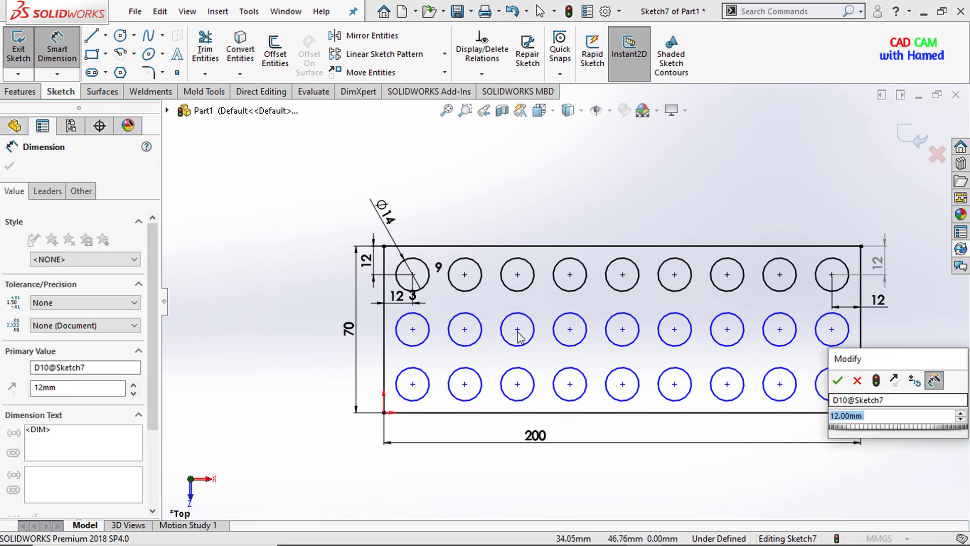
pyautogui.click(839, 380)
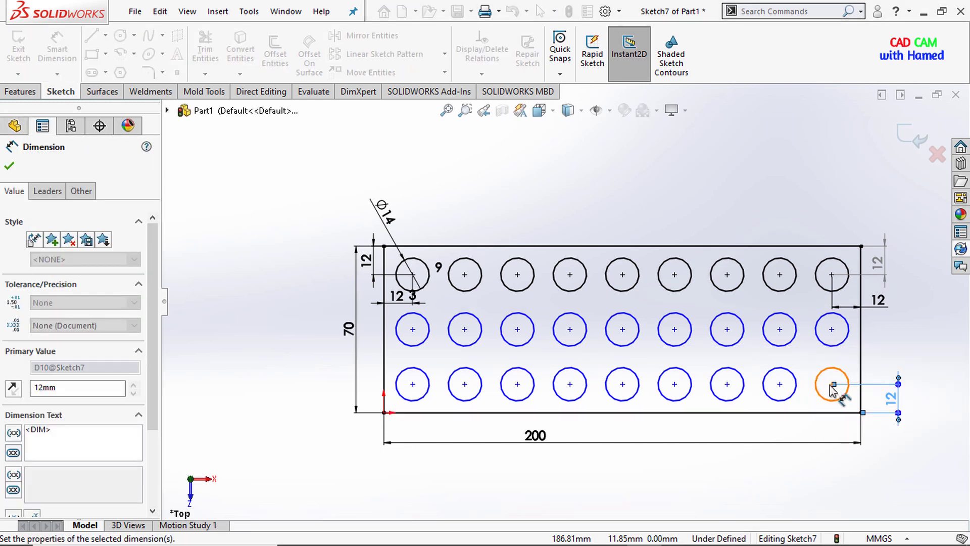
pyautogui.click(832, 384)
pyautogui.click(861, 404)
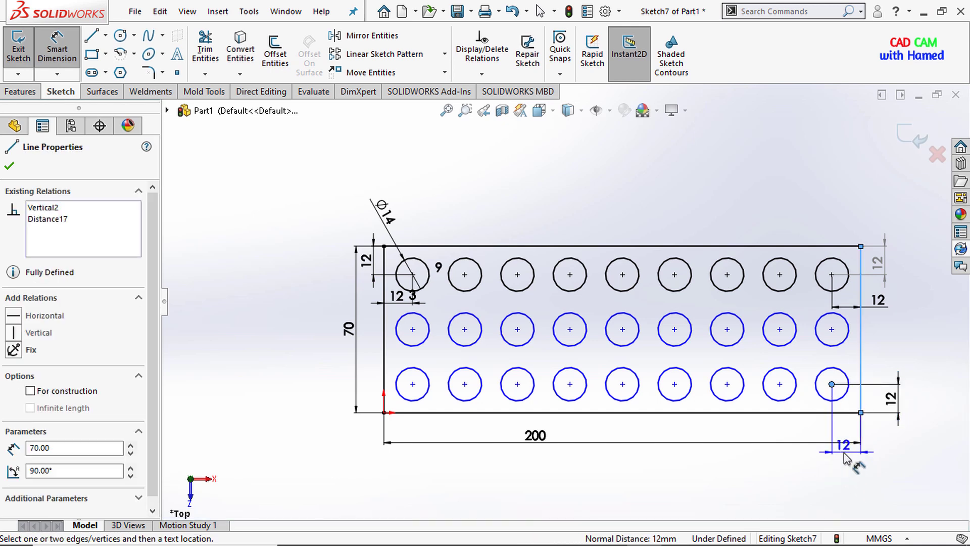
pyautogui.click(851, 427)
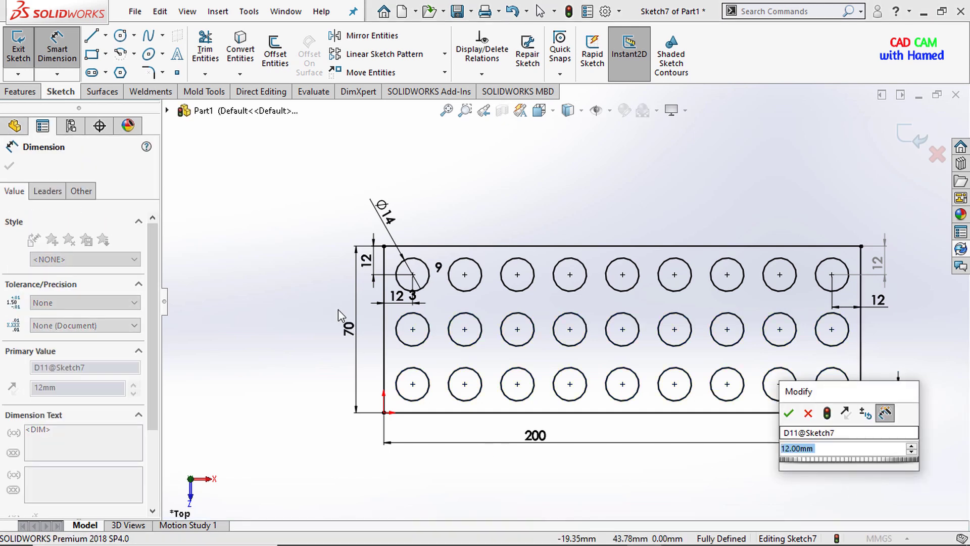
pyautogui.click(789, 413)
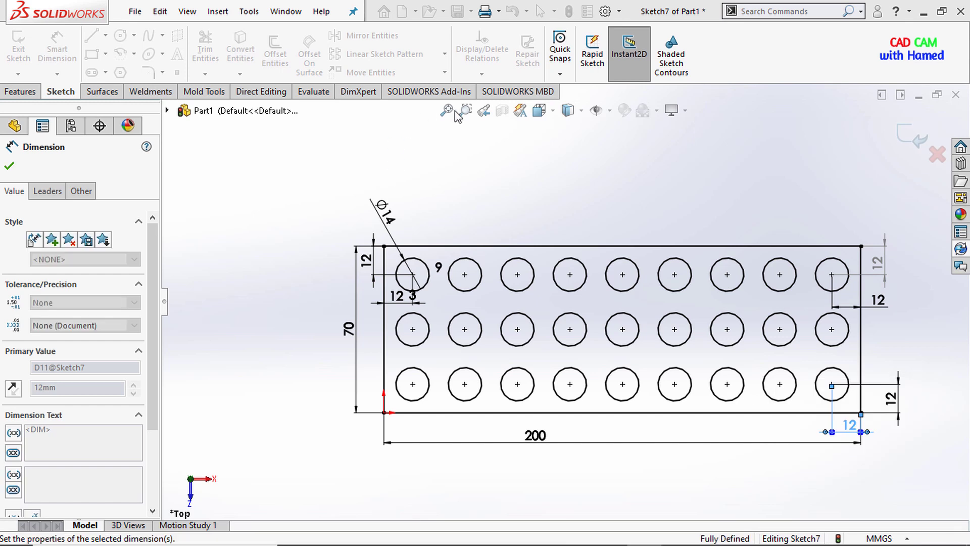
pyautogui.press('f')
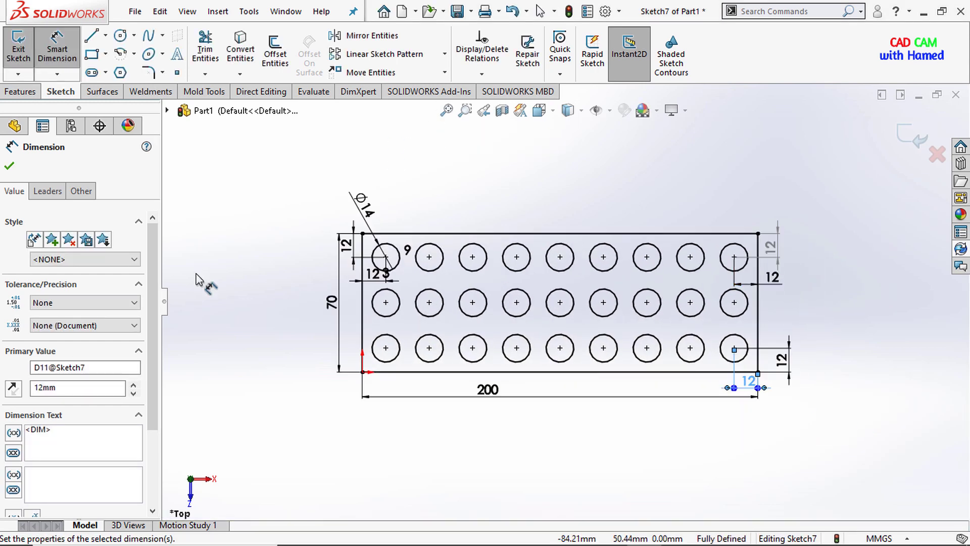
pyautogui.press('Escape')
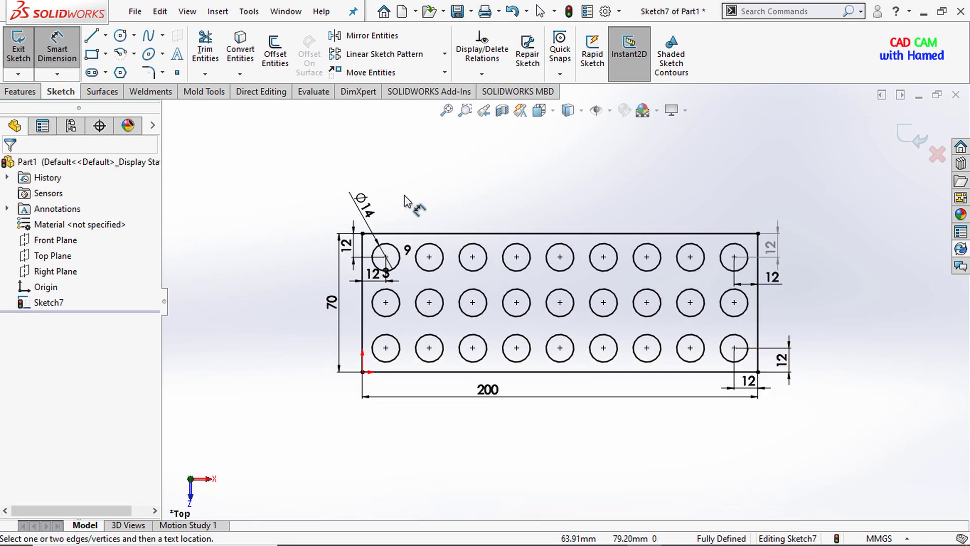